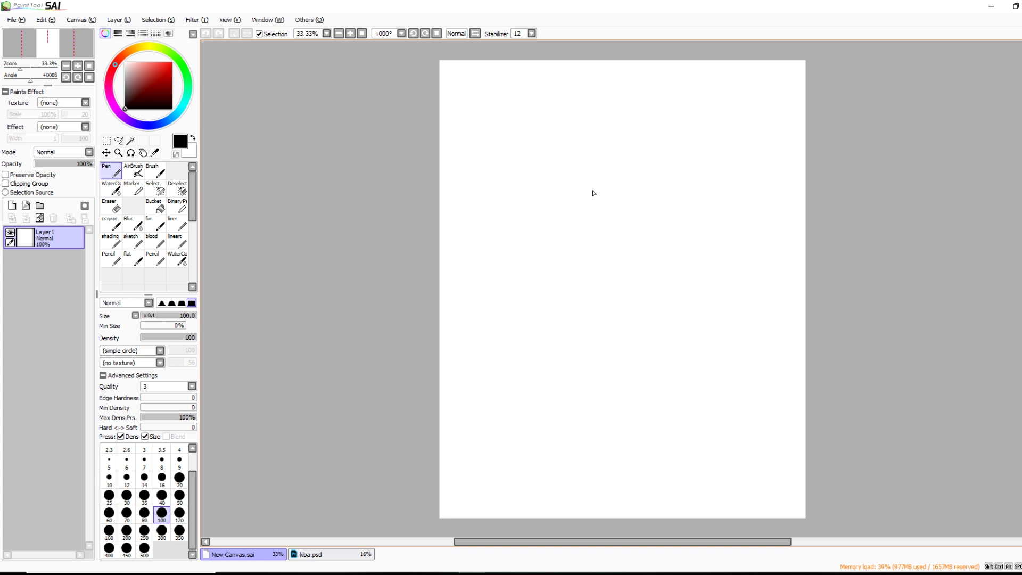
# Switch to the kiba.psd canvas and hide Layer30 and Layer29, keeping the Layer5 line art visible
pyautogui.click(331, 555)
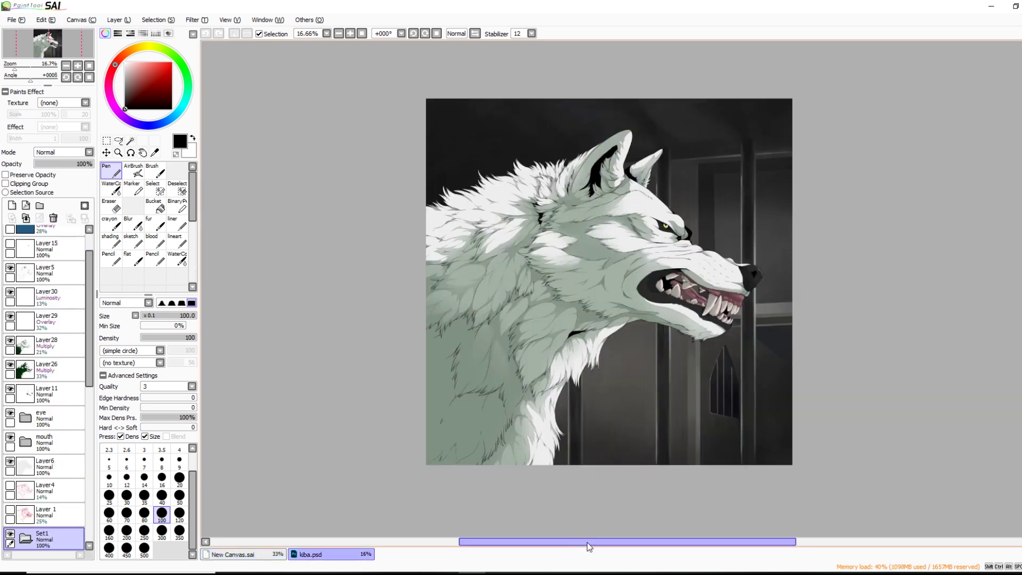
pyautogui.moveTo(589, 542); pyautogui.dragTo(582, 543)
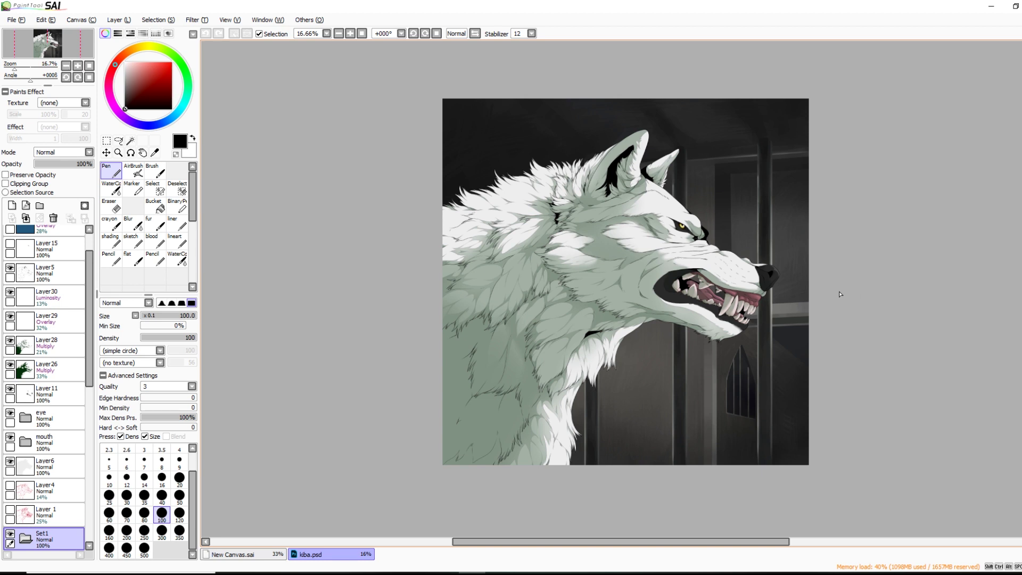
pyautogui.moveTo(88, 275); pyautogui.dragTo(88, 252)
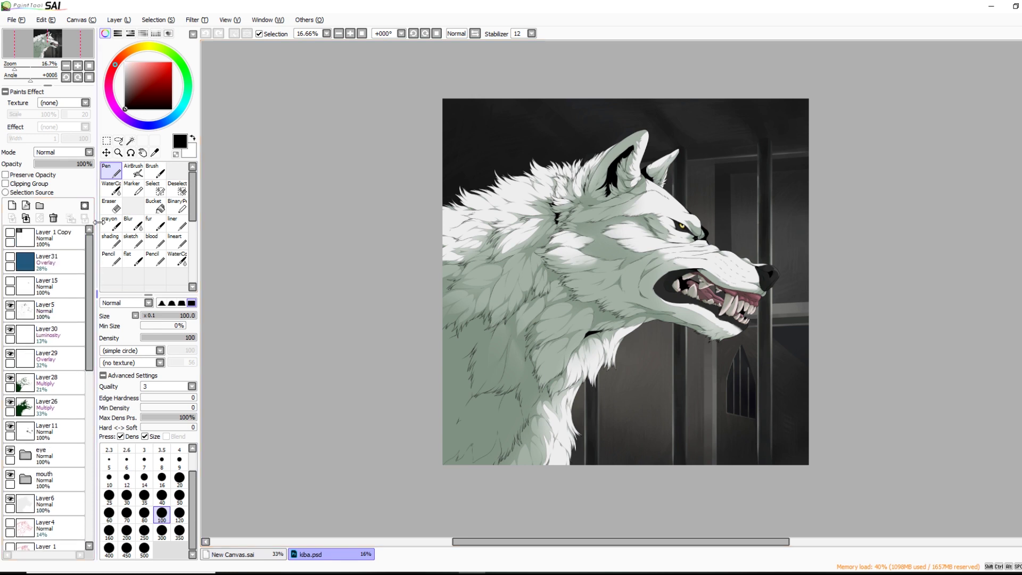
pyautogui.click(10, 306)
pyautogui.click(10, 330)
pyautogui.click(10, 354)
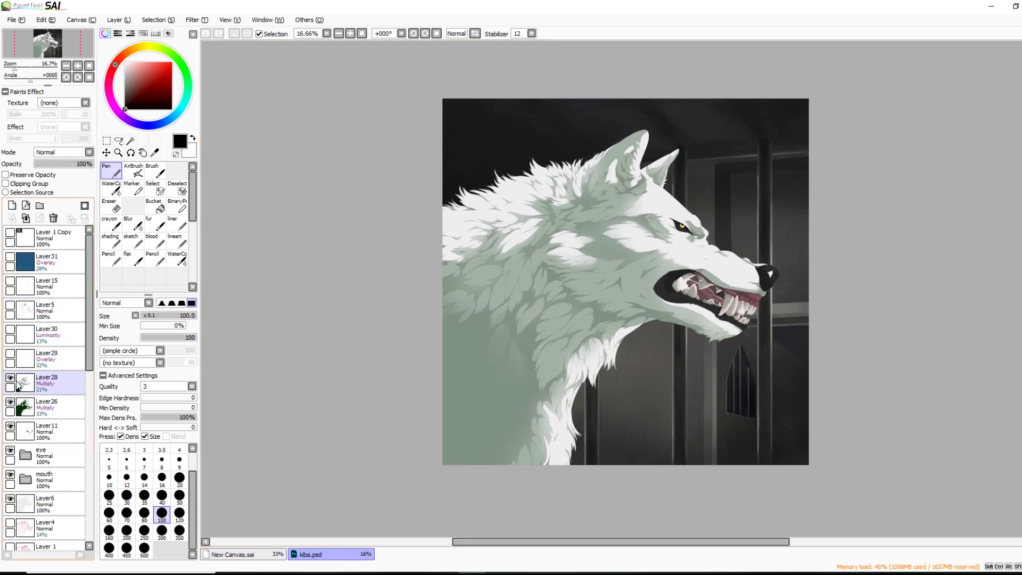
pyautogui.click(10, 306)
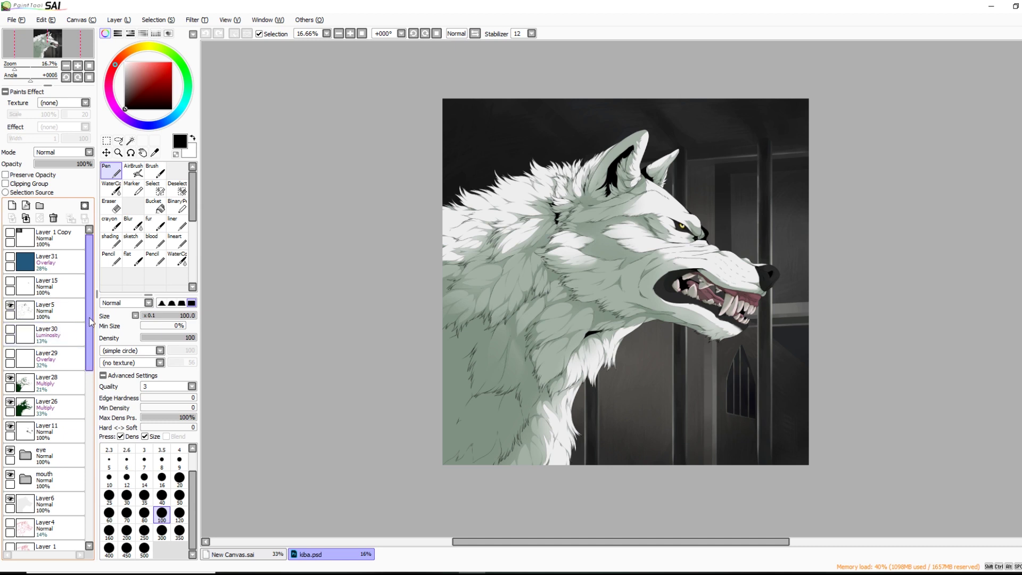
# Hide the eye folder, the mouth folder and Layer6
pyautogui.moveTo(91, 322); pyautogui.dragTo(93, 379)
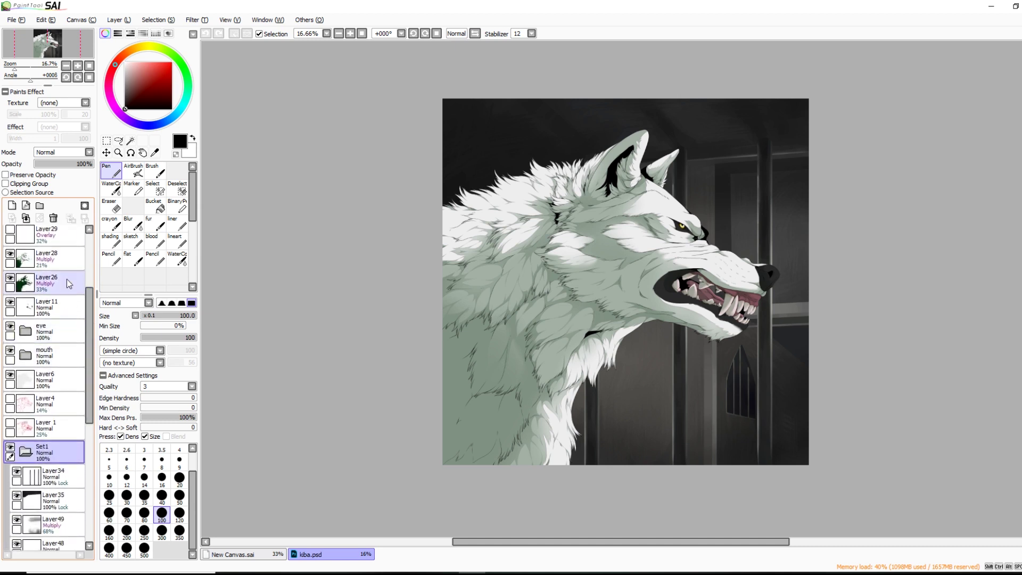
pyautogui.click(10, 326)
pyautogui.click(10, 350)
pyautogui.click(10, 374)
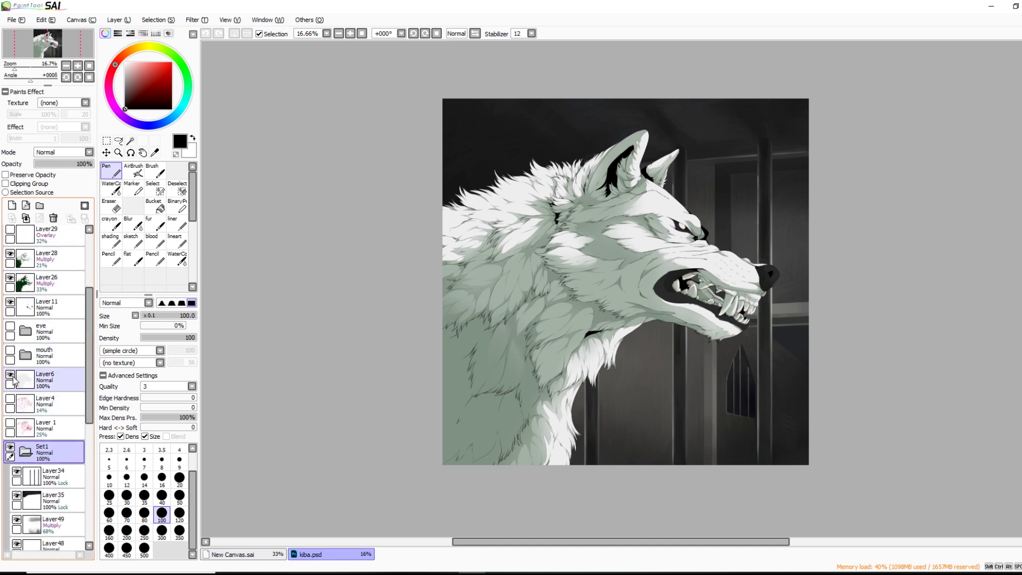
# Hide every layer inside the Set1 folder, the Background layer and the Set1 folder itself
pyautogui.moveTo(91, 372); pyautogui.dragTo(91, 467)
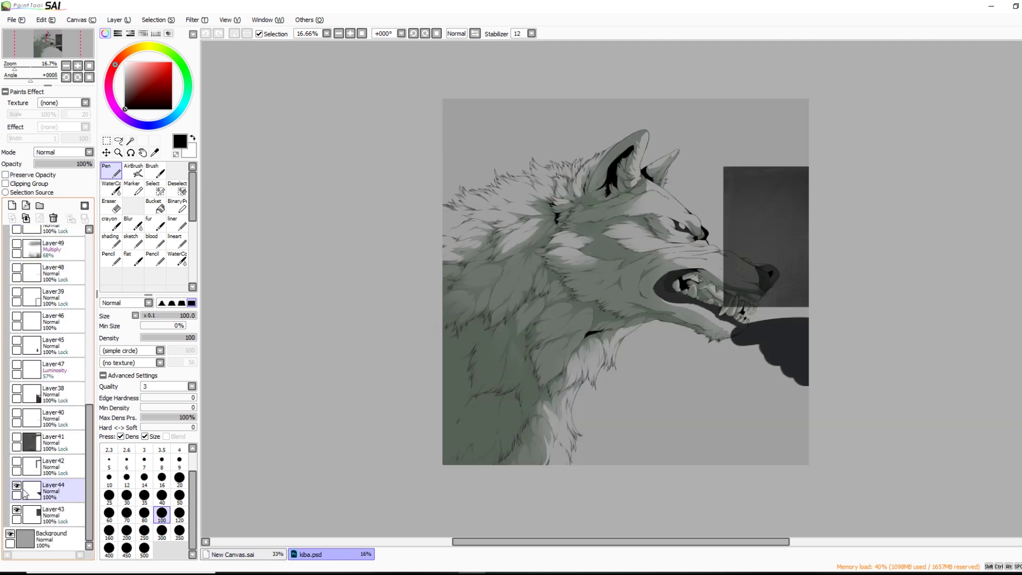
pyautogui.click(16, 486)
pyautogui.click(16, 510)
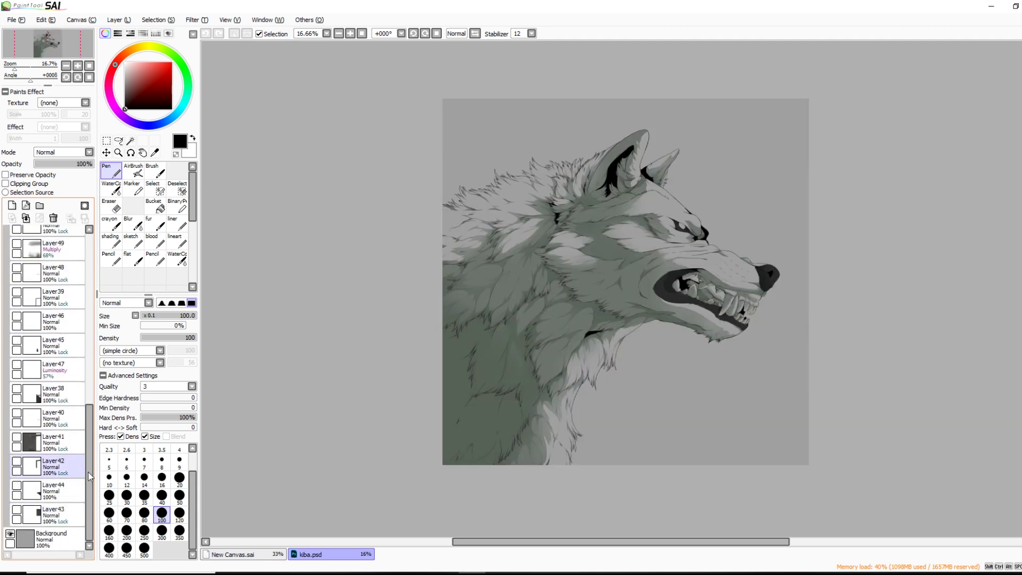
pyautogui.click(10, 534)
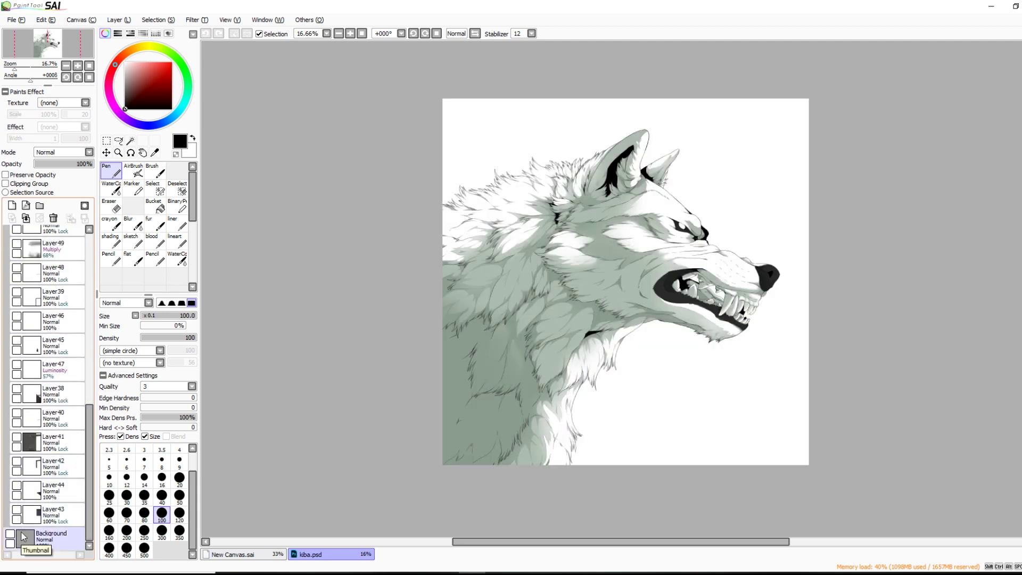
pyautogui.moveTo(90, 428); pyautogui.dragTo(103, 359)
pyautogui.scroll(3, 54, 372)
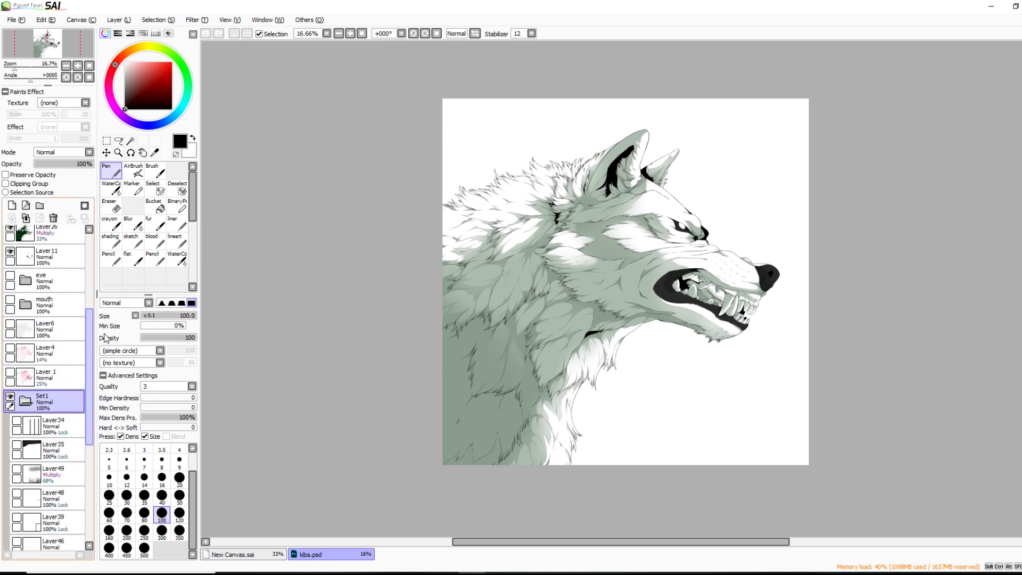
pyautogui.click(10, 397)
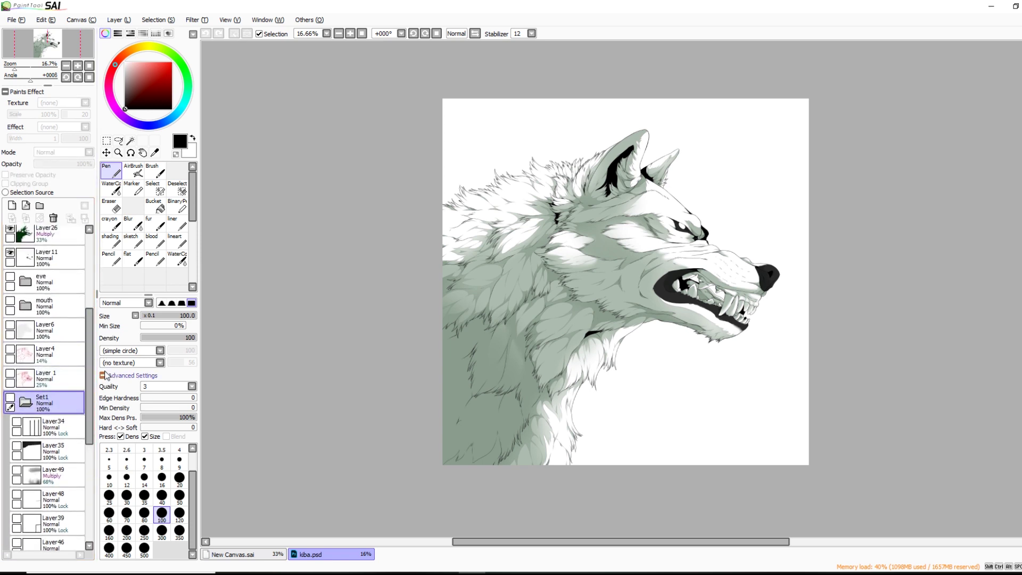
# Hide Layer11 and the Layer28 Multiply shading, leaving the Layer26 Multiply shading under the line art
pyautogui.scroll(5, 90, 372)
pyautogui.scroll(1, 53, 335)
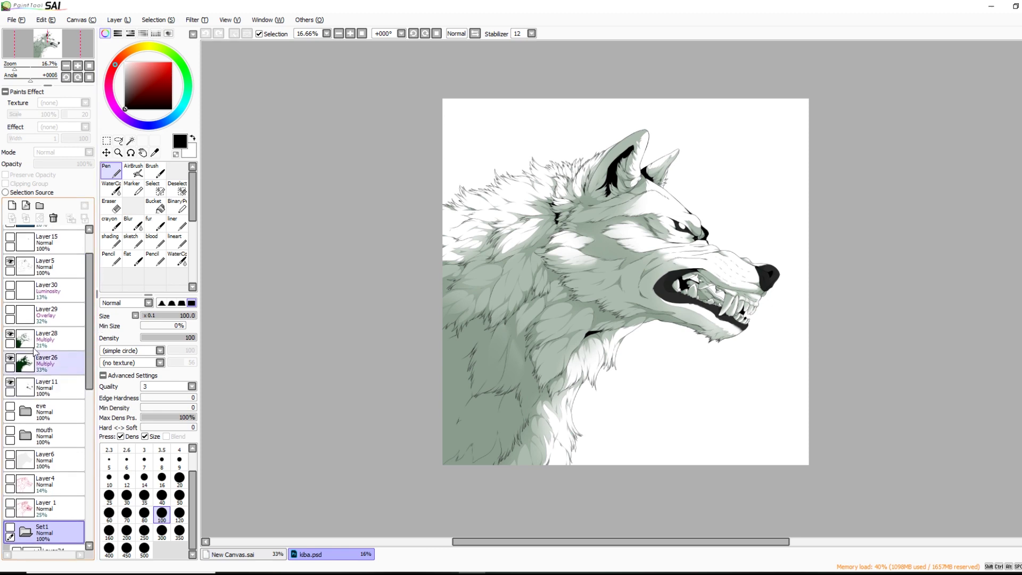
pyautogui.click(10, 382)
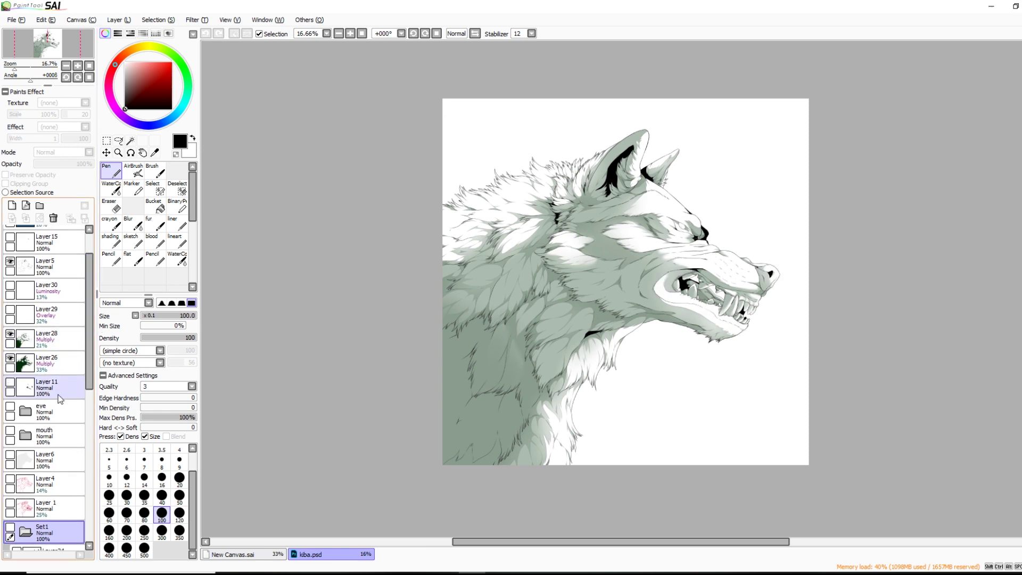
pyautogui.click(19, 67)
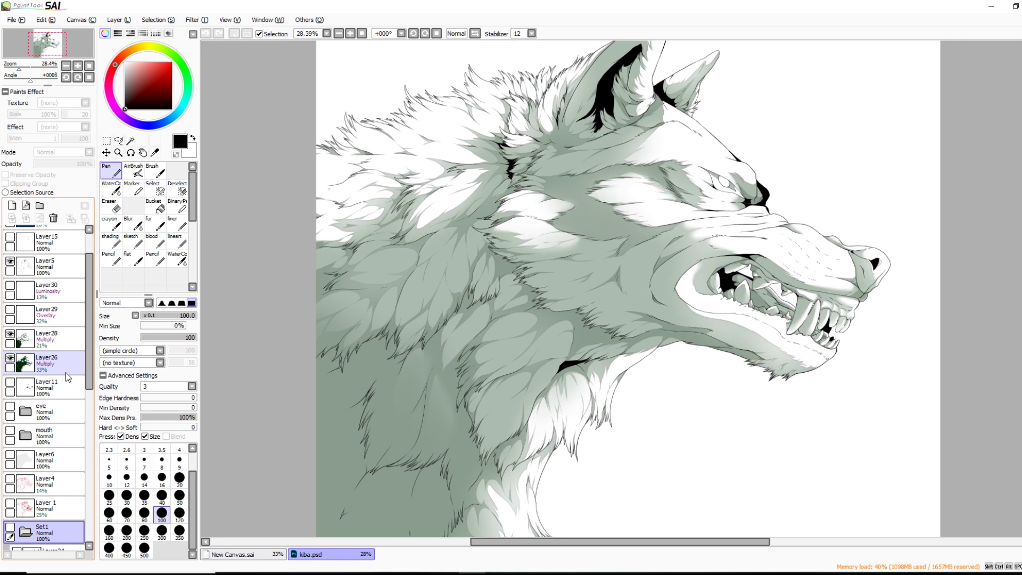
pyautogui.click(10, 335)
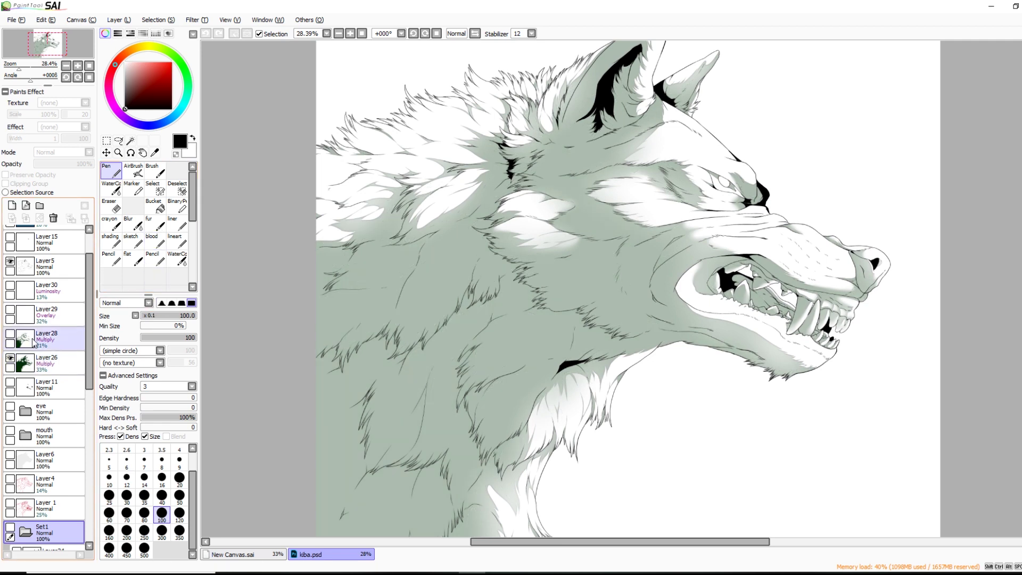
# Choose the liner brush with bright red and add a new layer above Layer28
pyautogui.scroll(2, 601, 287)
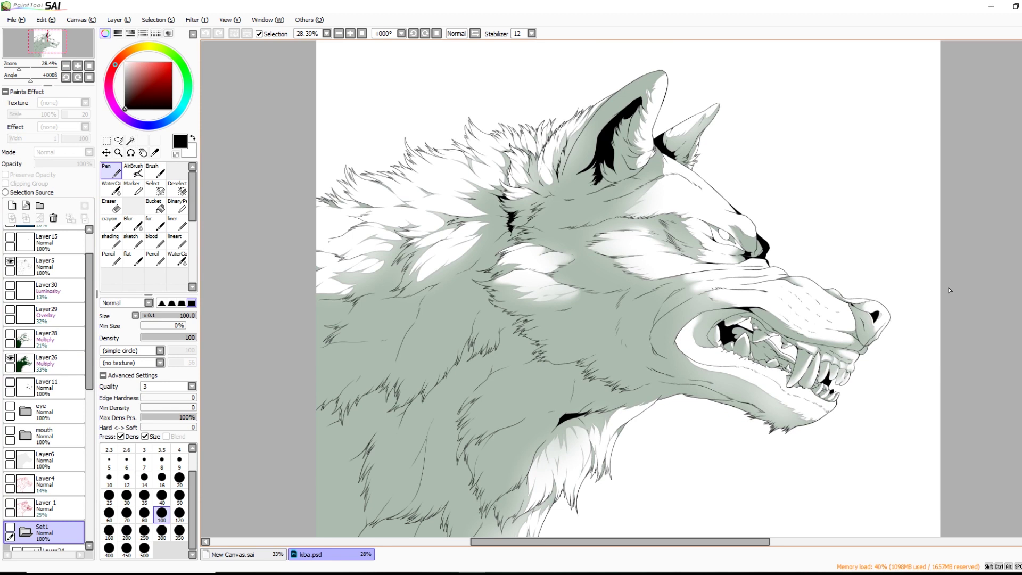
pyautogui.scroll(-6, 602, 288)
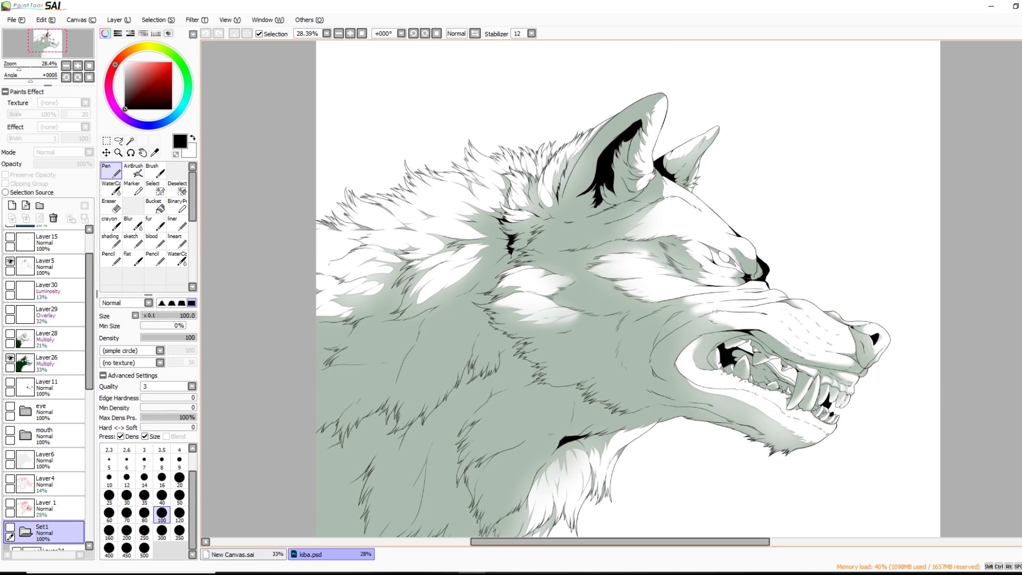
pyautogui.click(178, 224)
pyautogui.moveTo(154, 84); pyautogui.dragTo(171, 62)
pyautogui.click(65, 342)
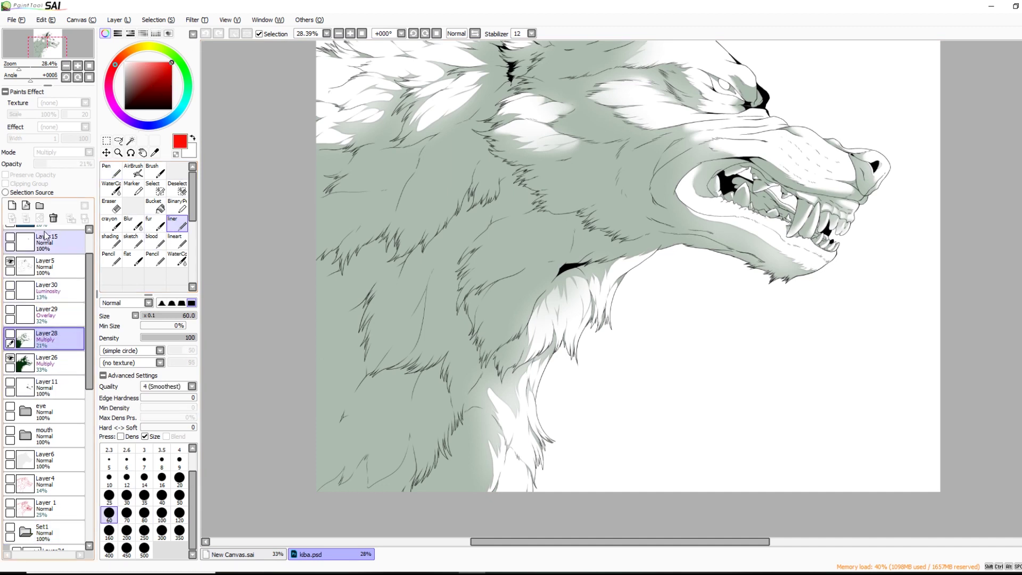
pyautogui.click(12, 206)
# Draw two red arrows showing the light direction, one toward the wolf's forehead and one down toward its mane
pyautogui.click(89, 66)
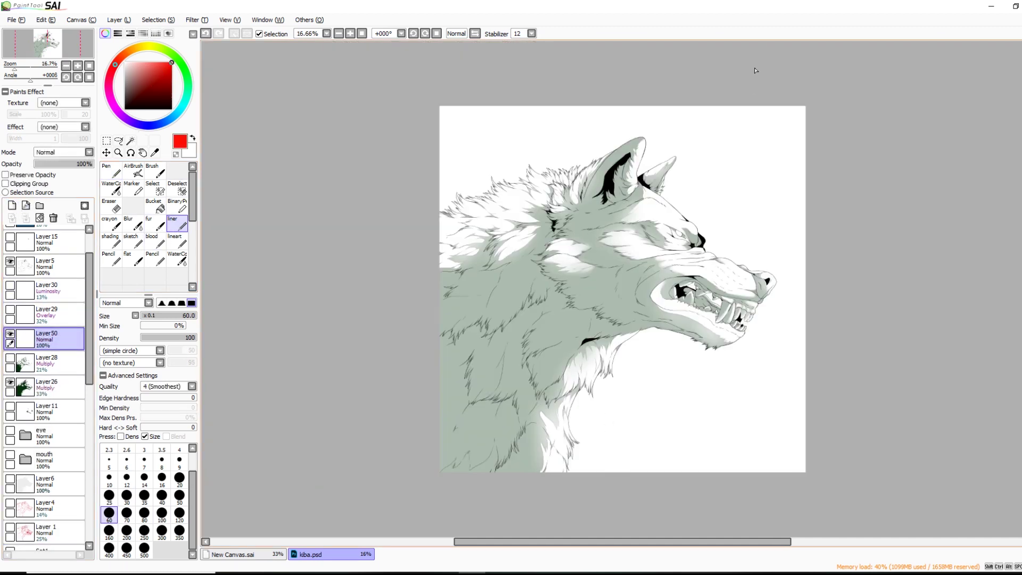
pyautogui.moveTo(762, 142)
pyautogui.mouseDown()
pyautogui.moveTo(713, 188)
pyautogui.moveTo(738, 182)
pyautogui.mouseUp()
pyautogui.moveTo(526, 107)
pyautogui.mouseDown()
pyautogui.moveTo(530, 154)
pyautogui.moveTo(536, 125)
pyautogui.mouseUp()
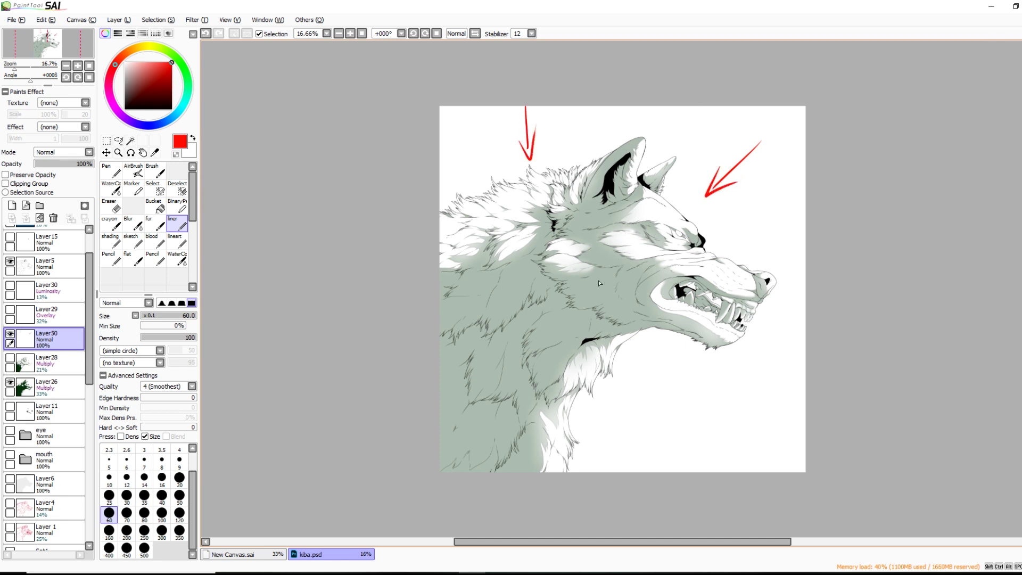
pyautogui.moveTo(529, 214)
pyautogui.mouseDown()
pyautogui.moveTo(607, 400)
pyautogui.moveTo(458, 272)
pyautogui.mouseUp()
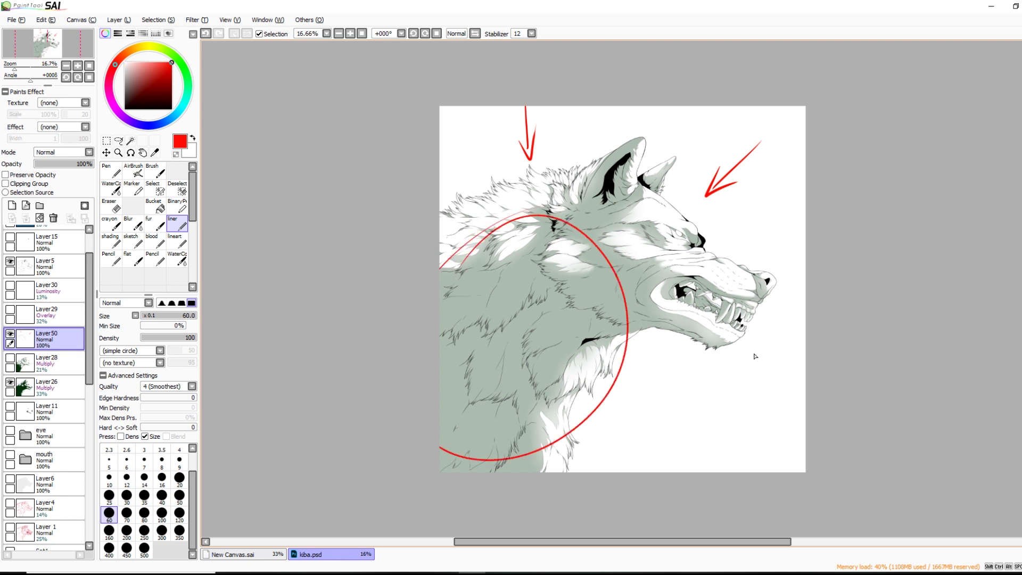
pyautogui.moveTo(558, 279); pyautogui.dragTo(595, 250)
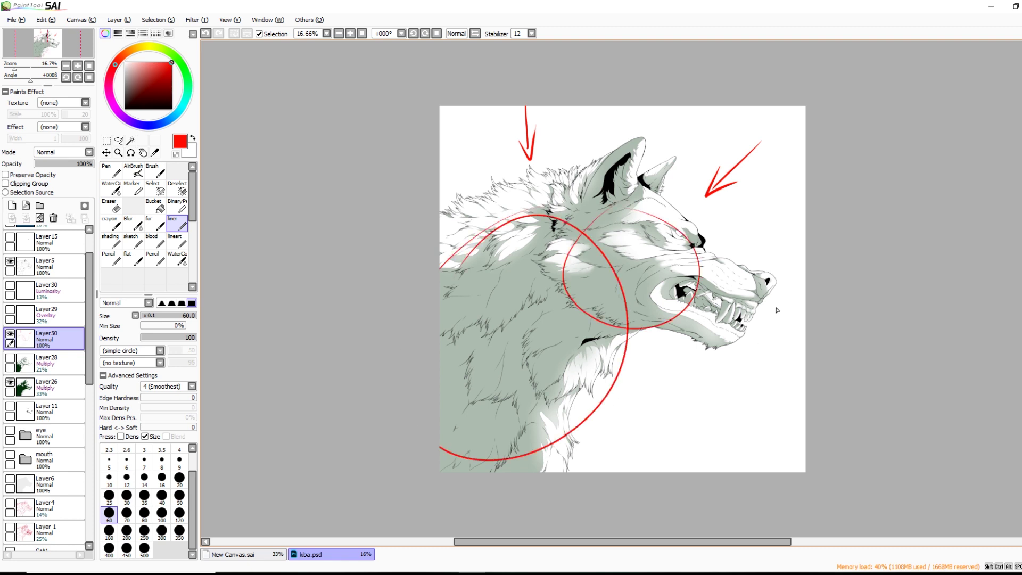
pyautogui.hotkey('ctrl', 'z')
pyautogui.hotkey('ctrl', 'z')
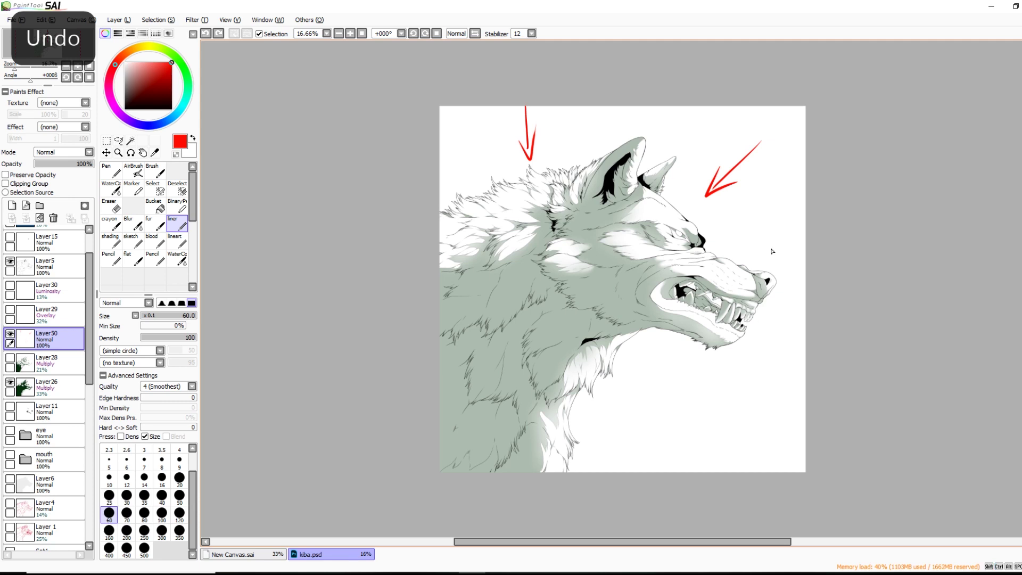
pyautogui.moveTo(511, 171)
pyautogui.mouseDown()
pyautogui.moveTo(442, 224)
pyautogui.moveTo(538, 195)
pyautogui.mouseUp()
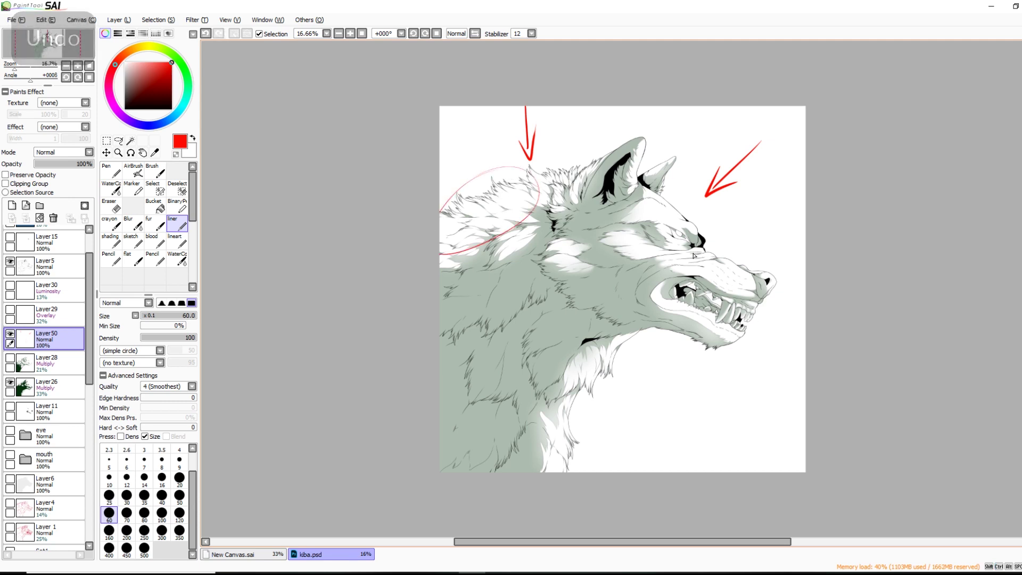
pyautogui.hotkey('ctrl', 'z')
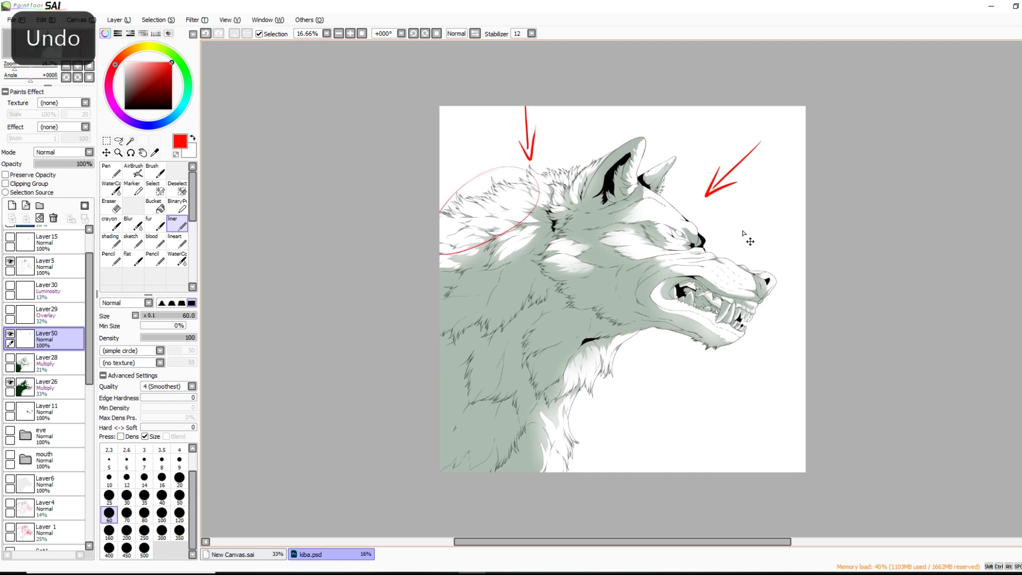
# Show Layer28 and circle two shaded fur clumps on the neck and the dark tuft behind the ear in red
pyautogui.click(10, 358)
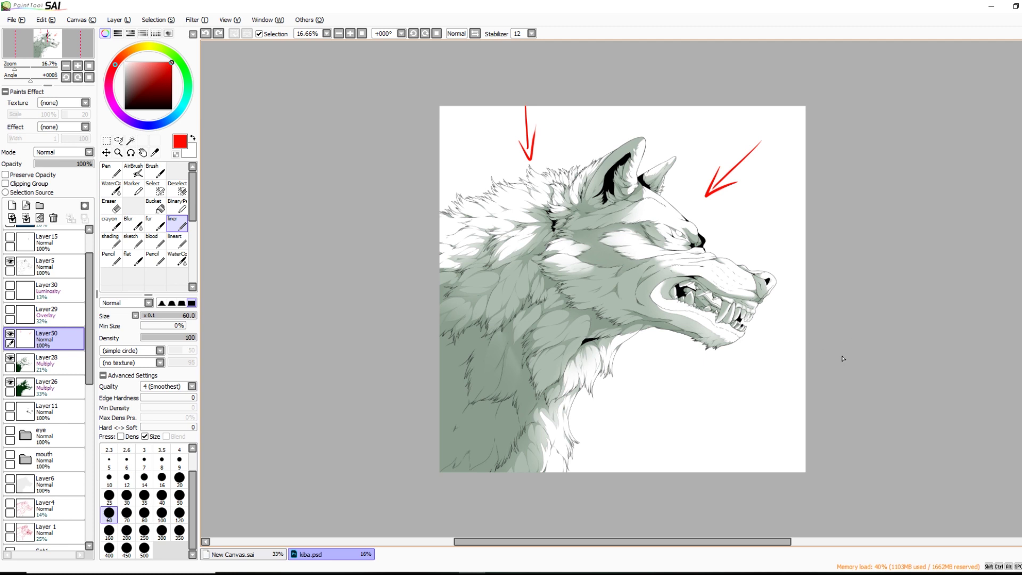
pyautogui.moveTo(23, 64); pyautogui.dragTo(29, 64)
pyautogui.moveTo(631, 541); pyautogui.dragTo(611, 526)
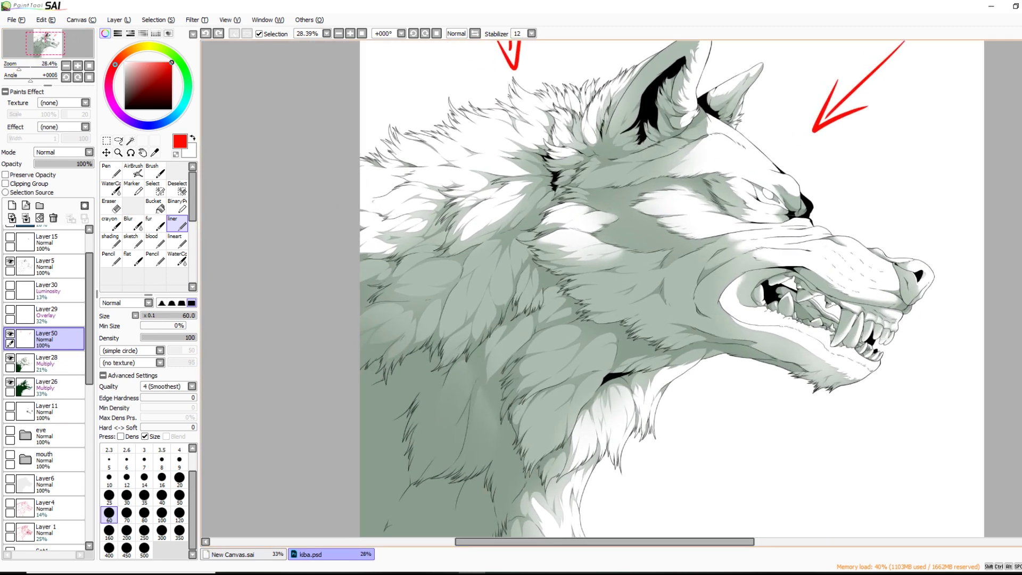
pyautogui.scroll(-3, 672, 290)
pyautogui.moveTo(487, 134)
pyautogui.mouseDown()
pyautogui.moveTo(519, 229)
pyautogui.moveTo(456, 147)
pyautogui.mouseUp()
pyautogui.moveTo(566, 228); pyautogui.dragTo(590, 237)
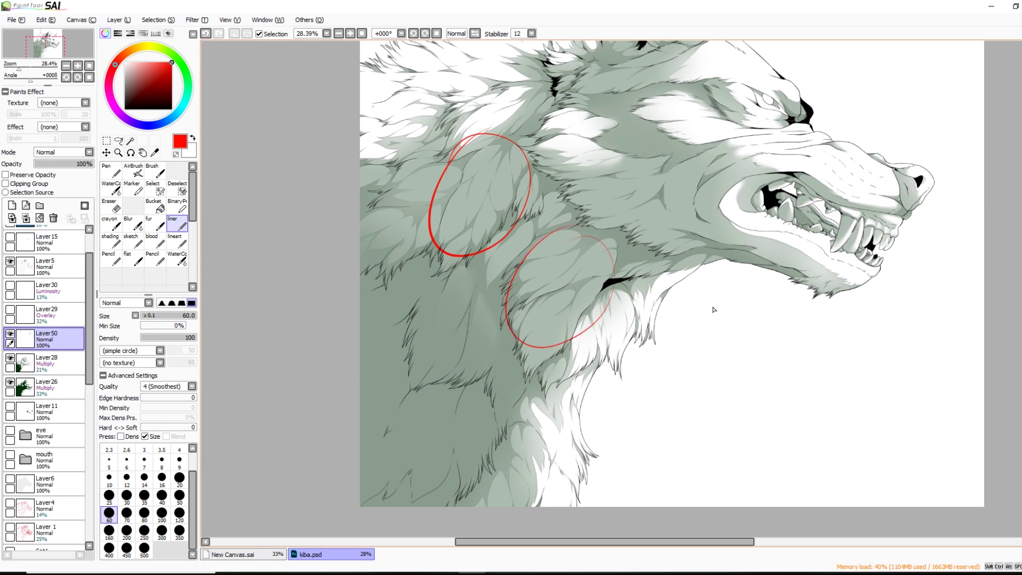
pyautogui.scroll(4, 1017, 309)
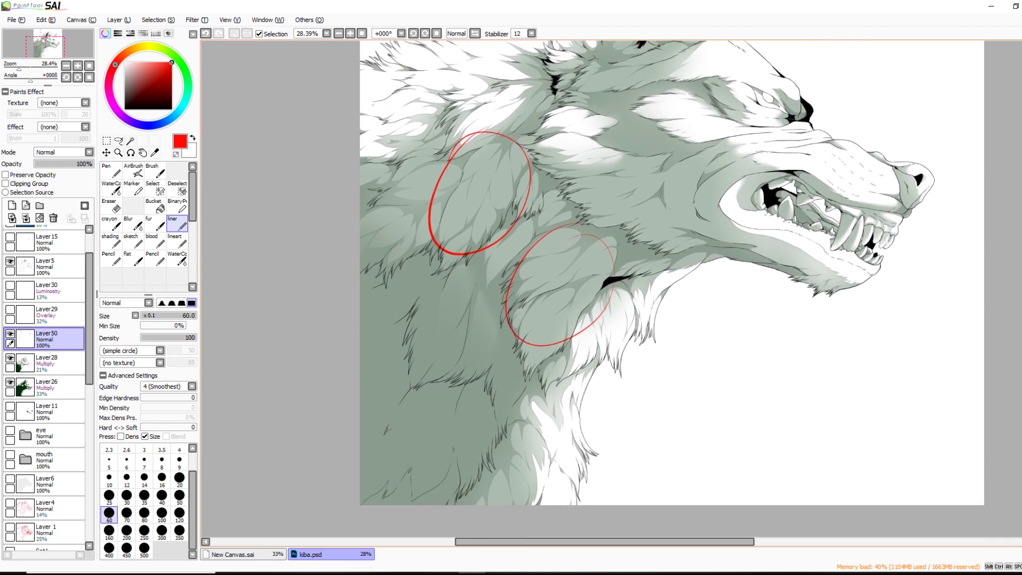
pyautogui.moveTo(569, 144)
pyautogui.mouseDown()
pyautogui.moveTo(535, 221)
pyautogui.moveTo(569, 147)
pyautogui.mouseUp()
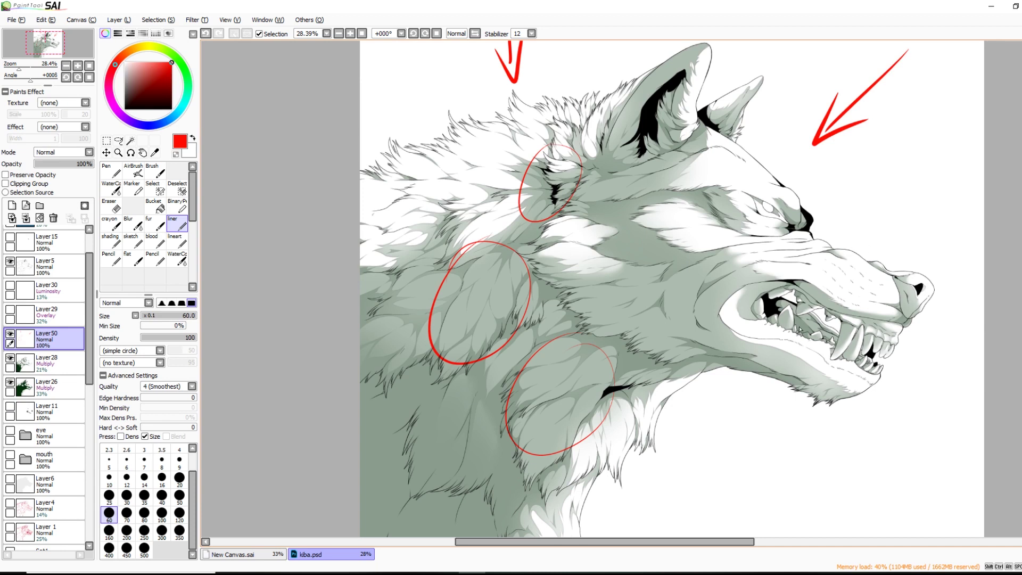
pyautogui.scroll(-2, 648, 290)
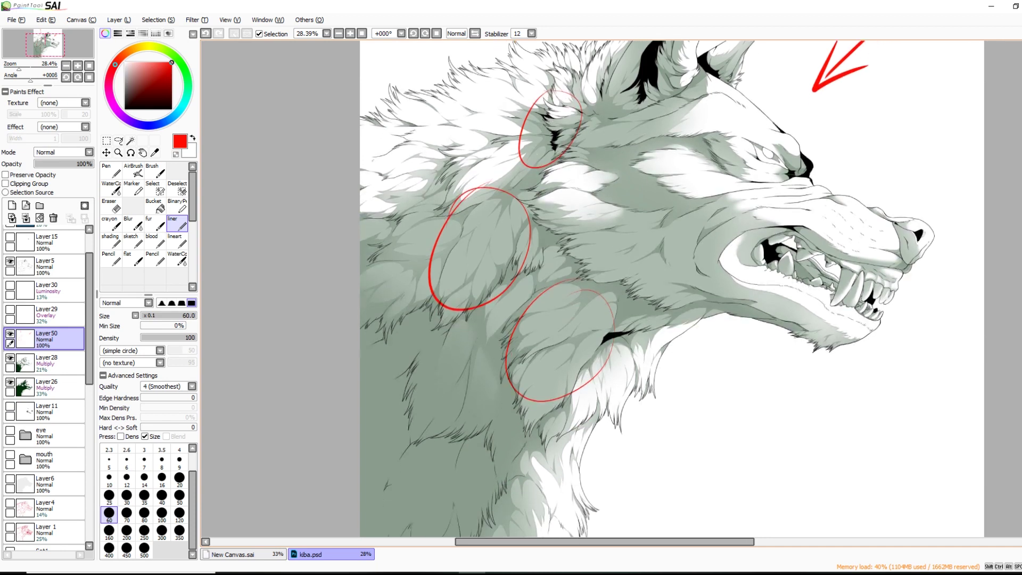
pyautogui.scroll(2, 1009, 334)
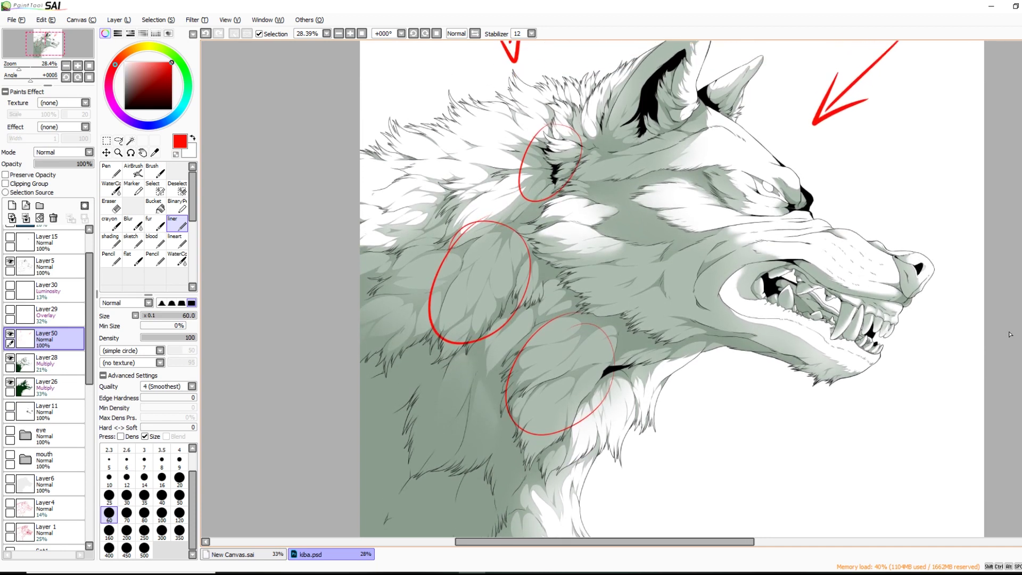
pyautogui.scroll(2, 1001, 349)
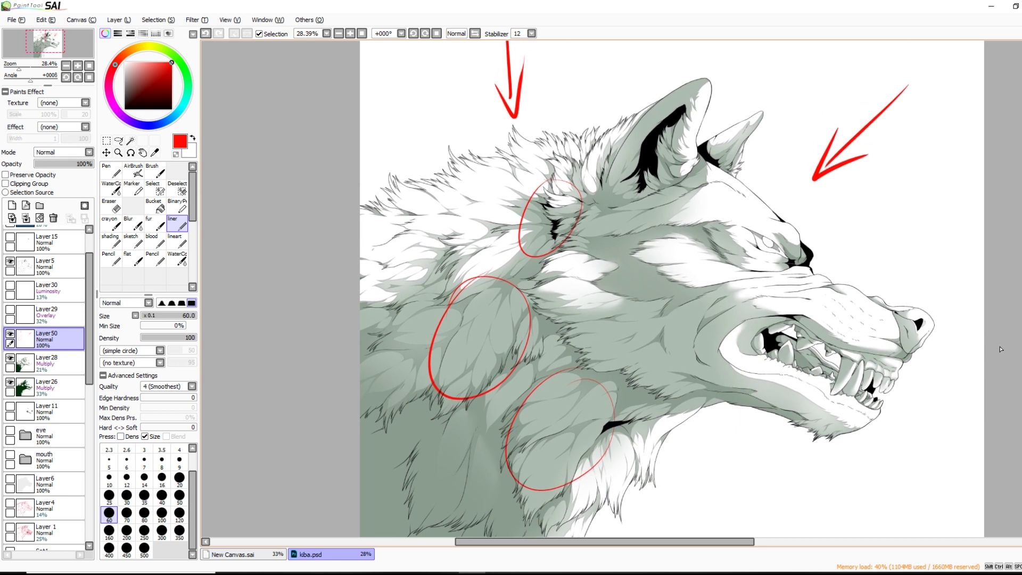
pyautogui.scroll(-5, 1019, 326)
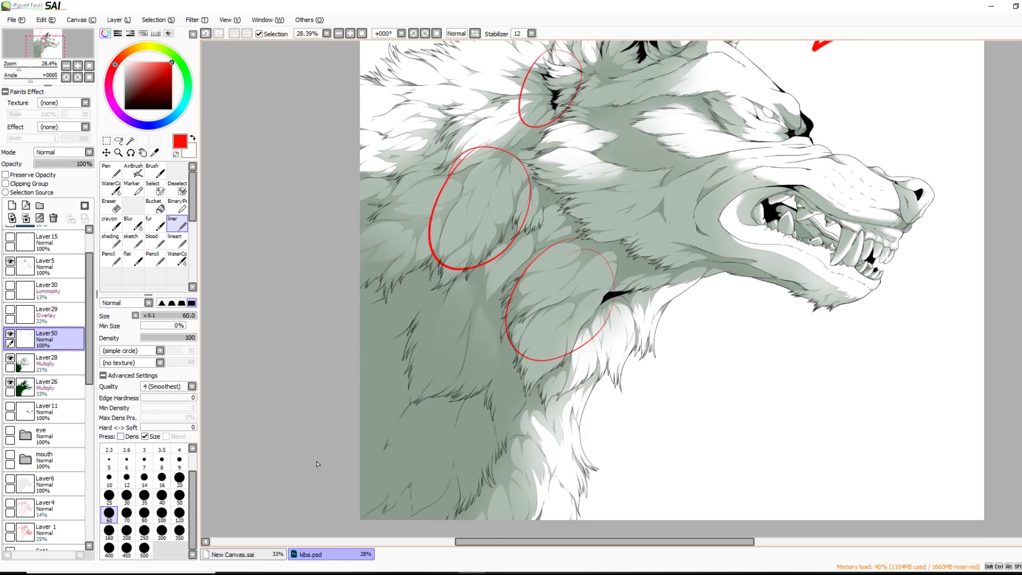
# Draw a small red arrow on the wolf's lower neck fur, pointing up and inward from the canvas's left edge
pyautogui.moveTo(360, 448)
pyautogui.mouseDown()
pyautogui.moveTo(386, 412)
pyautogui.moveTo(384, 432)
pyautogui.mouseUp()
pyautogui.scroll(2, 673, 289)
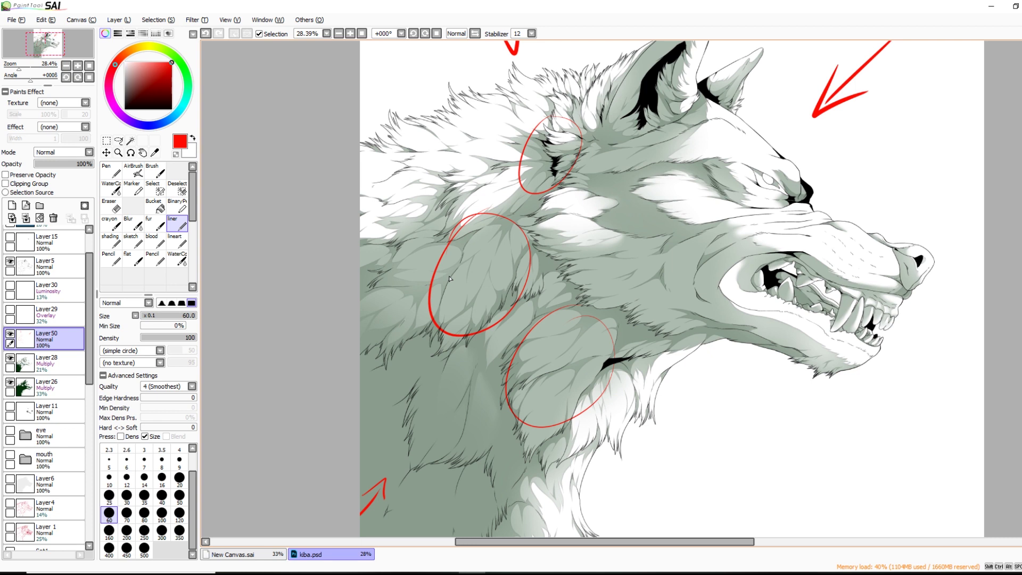
# Switch to the blank New Canvas.sai and choose the sketch brush at size 80
pyautogui.click(259, 552)
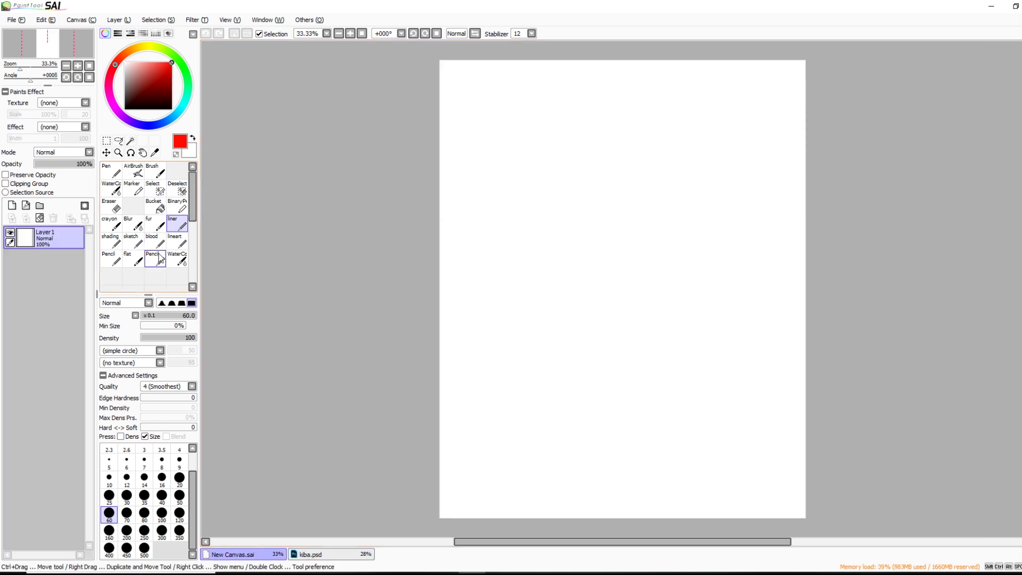
pyautogui.click(134, 240)
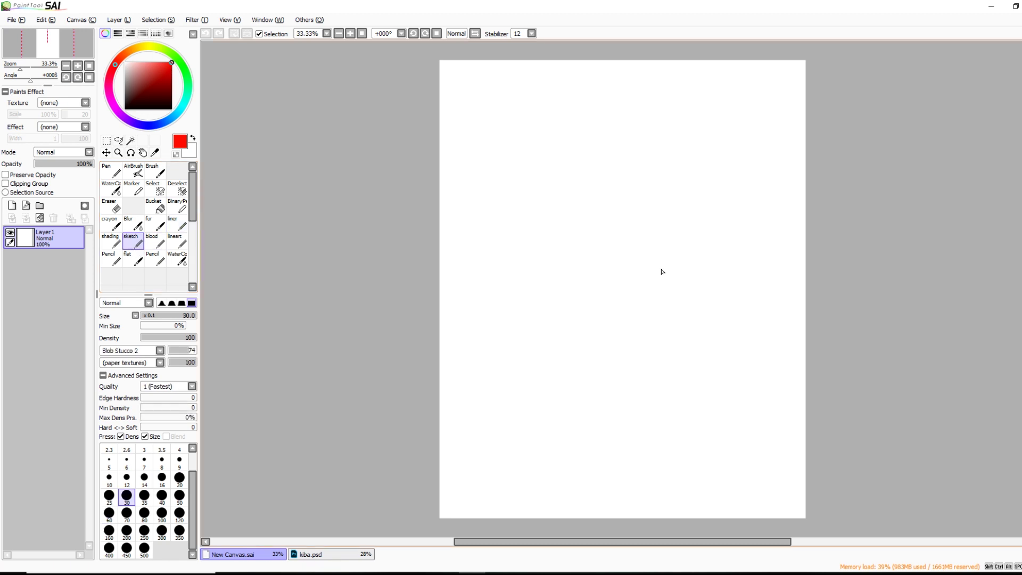
pyautogui.click(144, 513)
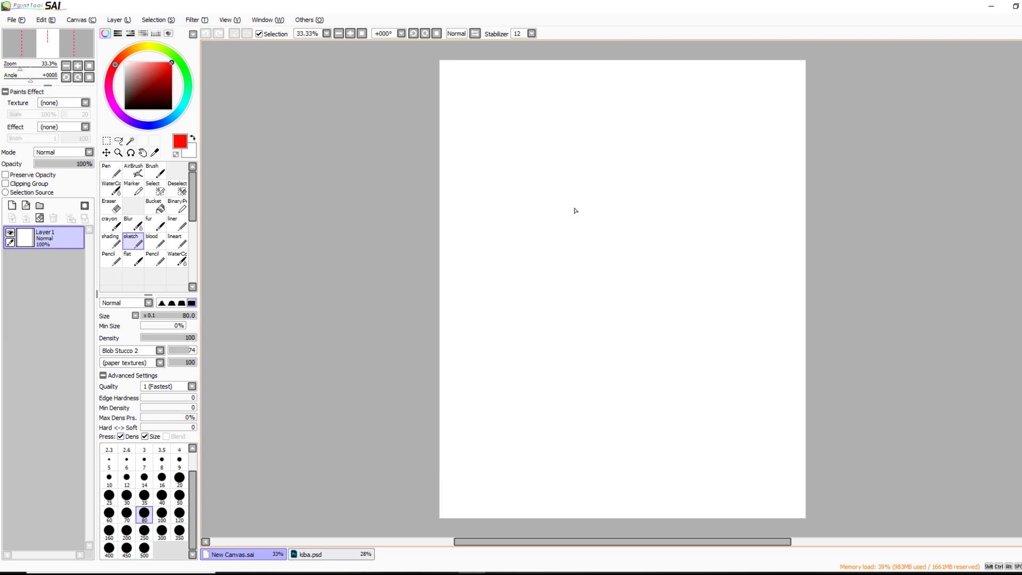
pyautogui.moveTo(595, 130)
pyautogui.mouseDown()
pyautogui.moveTo(532, 212)
pyautogui.moveTo(559, 136)
pyautogui.mouseUp()
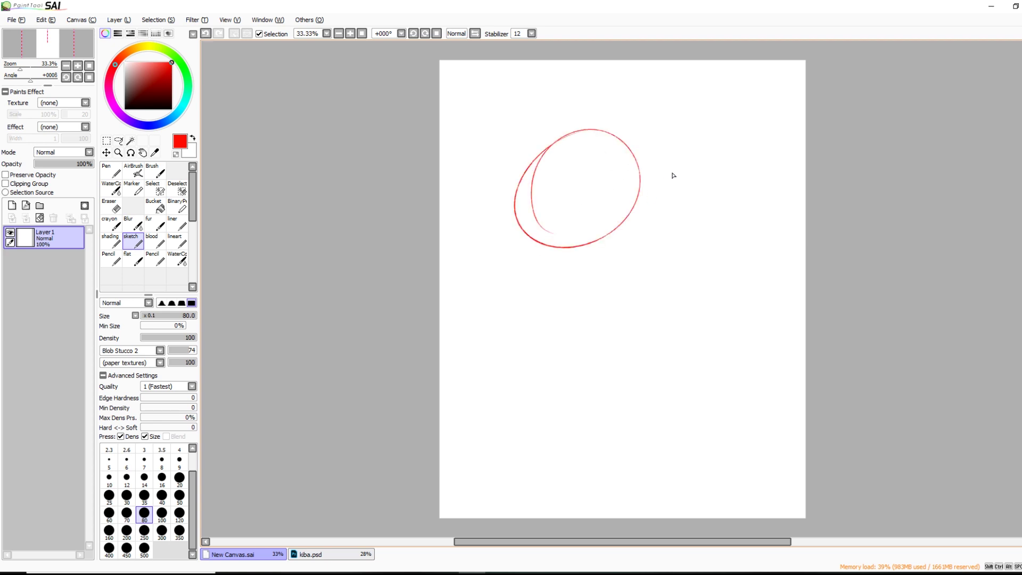
pyautogui.hotkey('ctrl', 'z')
pyautogui.hotkey('ctrl', 'z')
# Sketch a cluster of overlapping red ovals across the middle of the canvas to block in the main fur clumps
pyautogui.moveTo(589, 169)
pyautogui.mouseDown()
pyautogui.moveTo(598, 247)
pyautogui.moveTo(637, 228)
pyautogui.moveTo(641, 239)
pyautogui.moveTo(635, 213)
pyautogui.mouseUp()
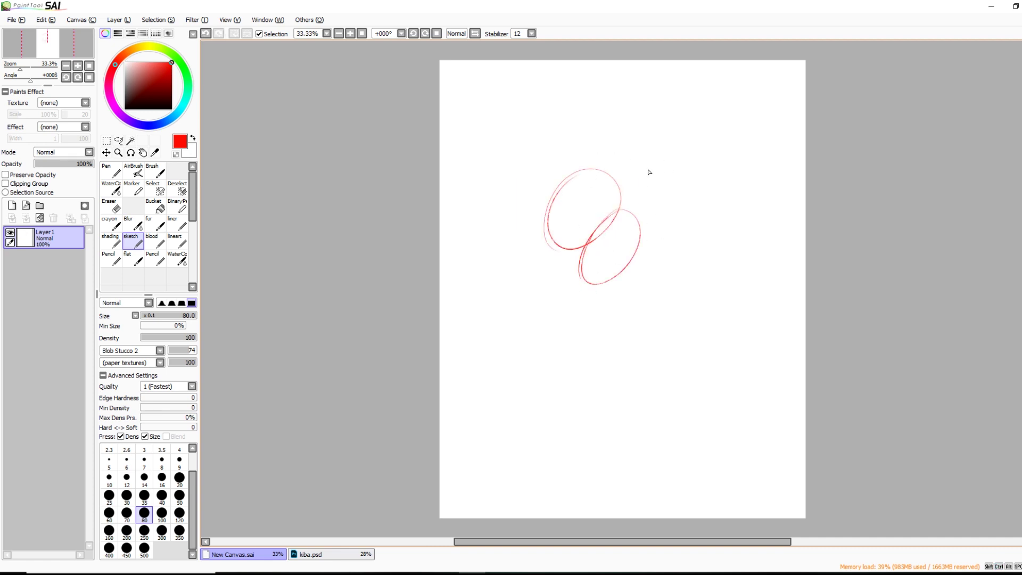
pyautogui.moveTo(648, 160); pyautogui.dragTo(644, 283)
pyautogui.moveTo(613, 336); pyautogui.dragTo(621, 320)
pyautogui.moveTo(637, 157); pyautogui.dragTo(653, 208)
pyautogui.moveTo(613, 183)
pyautogui.mouseDown()
pyautogui.moveTo(656, 159)
pyautogui.moveTo(651, 169)
pyautogui.mouseUp()
pyautogui.moveTo(658, 266); pyautogui.dragTo(668, 257)
pyautogui.moveTo(618, 268); pyautogui.dragTo(612, 327)
pyautogui.moveTo(553, 248)
pyautogui.mouseDown()
pyautogui.moveTo(517, 326)
pyautogui.moveTo(558, 324)
pyautogui.moveTo(577, 296)
pyautogui.mouseUp()
pyautogui.moveTo(723, 305); pyautogui.dragTo(690, 379)
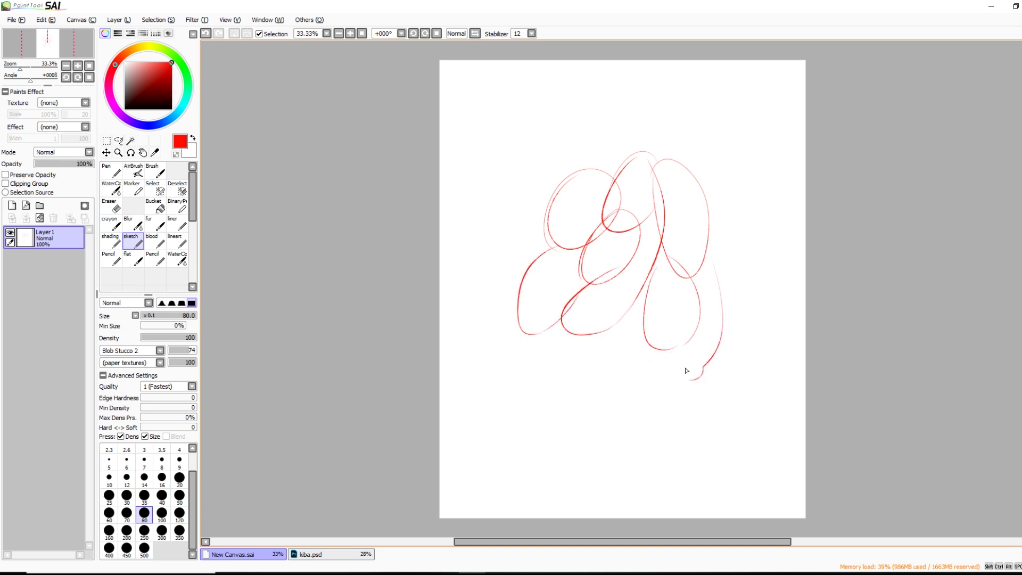
pyautogui.moveTo(612, 155); pyautogui.dragTo(599, 161)
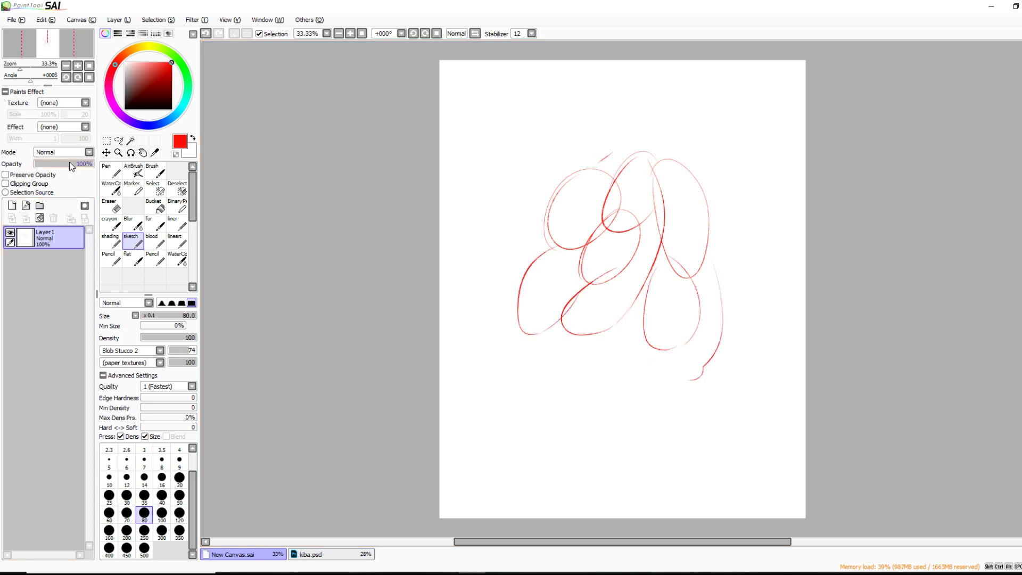
# Lower Layer1's opacity to 32% and add a new layer above it
pyautogui.moveTo(80, 165); pyautogui.dragTo(54, 167)
pyautogui.click(12, 205)
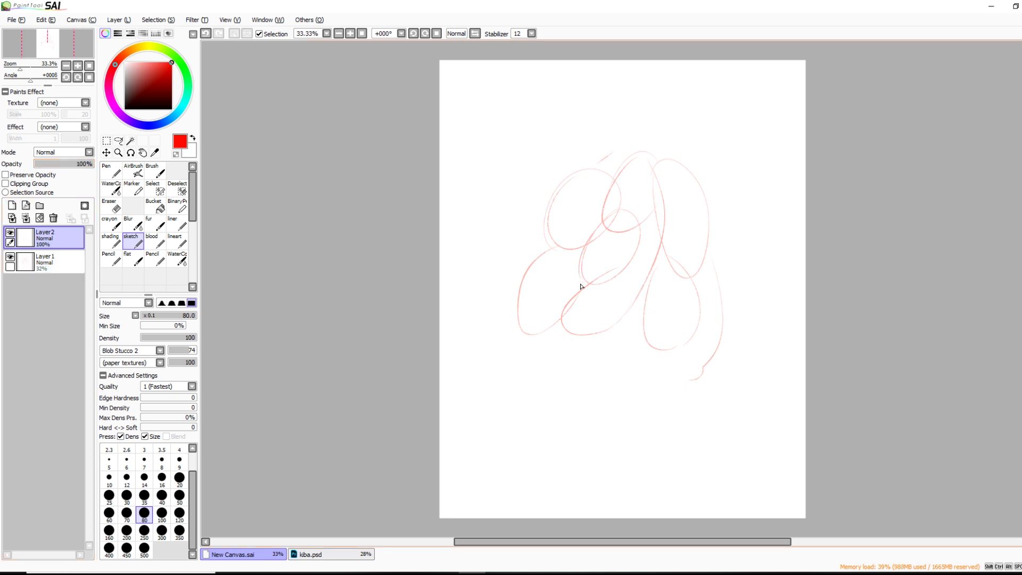
pyautogui.moveTo(594, 282); pyautogui.dragTo(553, 322)
pyautogui.moveTo(612, 221); pyautogui.dragTo(553, 250)
pyautogui.moveTo(667, 212); pyautogui.dragTo(645, 340)
pyautogui.moveTo(694, 277)
pyautogui.mouseDown()
pyautogui.moveTo(698, 332)
pyautogui.moveTo(701, 297)
pyautogui.mouseUp()
pyautogui.moveTo(713, 262); pyautogui.dragTo(722, 330)
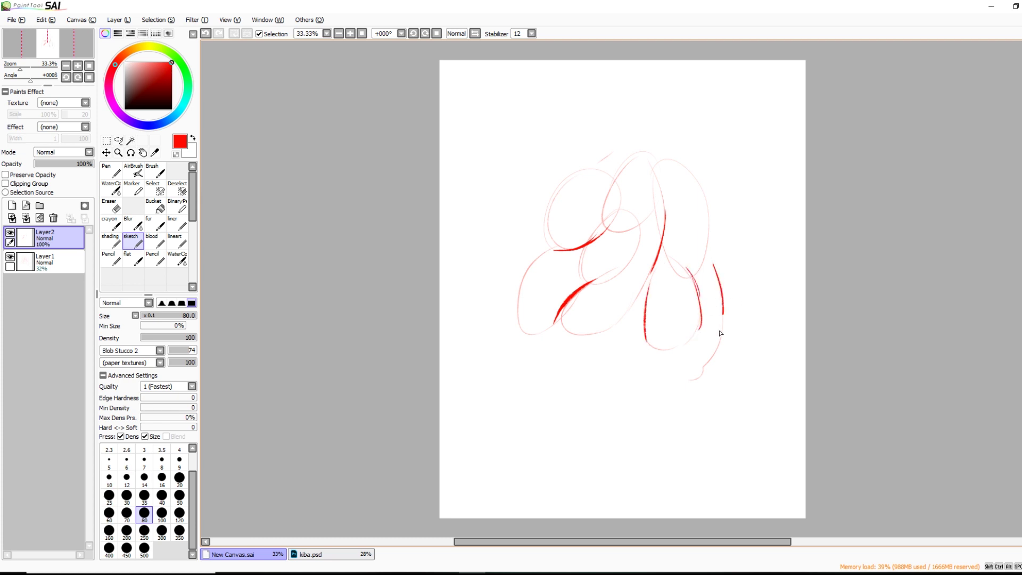
pyautogui.moveTo(707, 194); pyautogui.dragTo(704, 263)
pyautogui.hotkey('ctrl', 'z')
pyautogui.hotkey('ctrl', 'z')
pyautogui.hotkey('ctrl', 'z')
pyautogui.hotkey('ctrl', 'z')
pyautogui.hotkey('ctrl', 'z')
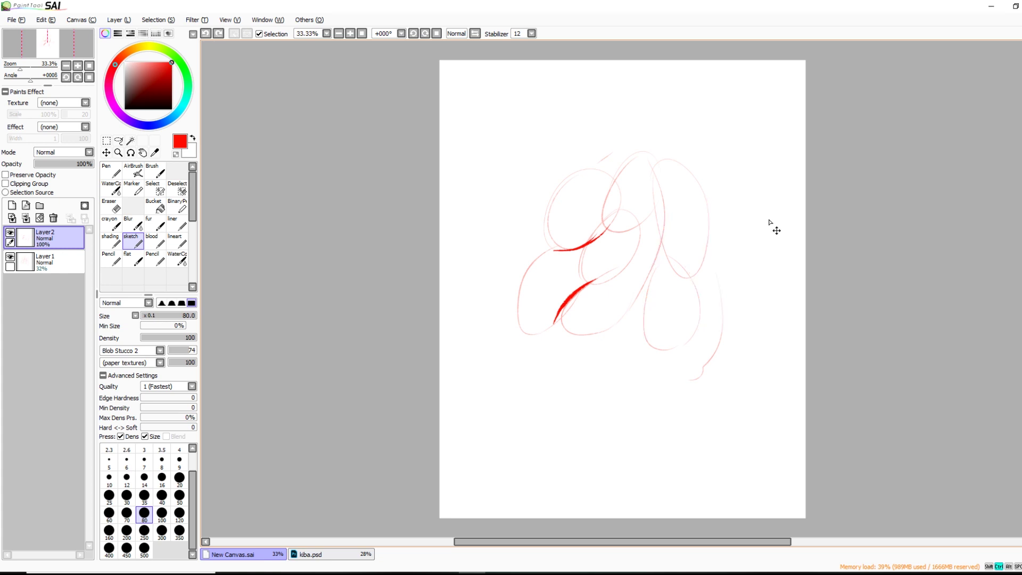
# Sketch pointed red fur tufts around the upper-left and middle ovals
pyautogui.moveTo(30, 71); pyautogui.dragTo(33, 70)
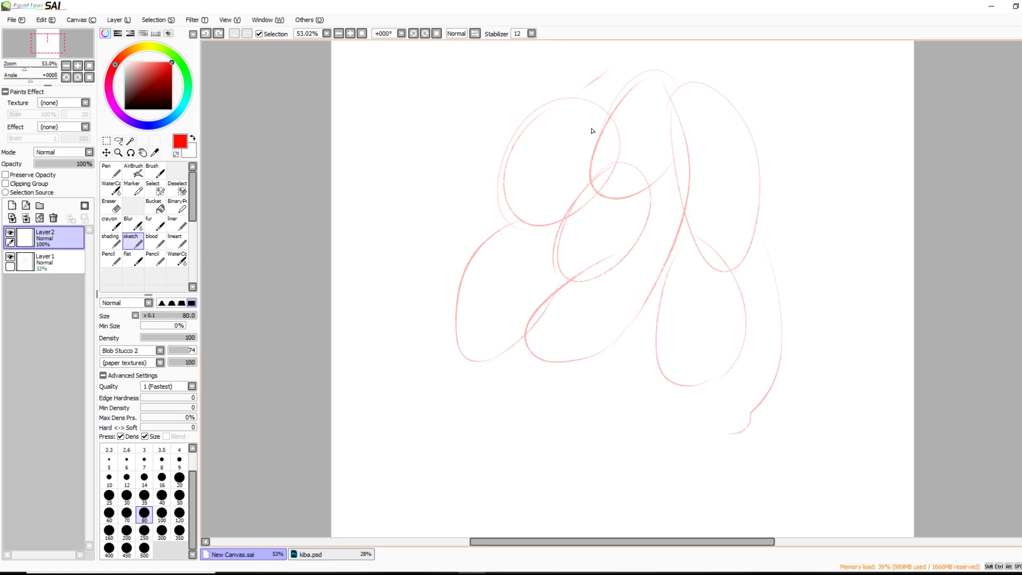
pyautogui.moveTo(586, 86)
pyautogui.mouseDown()
pyautogui.moveTo(548, 103)
pyautogui.moveTo(504, 152)
pyautogui.mouseUp()
pyautogui.moveTo(538, 120)
pyautogui.mouseDown()
pyautogui.moveTo(484, 221)
pyautogui.moveTo(506, 210)
pyautogui.moveTo(471, 226)
pyautogui.mouseUp()
pyautogui.moveTo(595, 179); pyautogui.dragTo(511, 229)
pyautogui.moveTo(610, 106); pyautogui.dragTo(591, 183)
pyautogui.moveTo(622, 165); pyautogui.dragTo(554, 266)
pyautogui.moveTo(640, 243); pyautogui.dragTo(543, 290)
pyautogui.moveTo(652, 200); pyautogui.dragTo(636, 258)
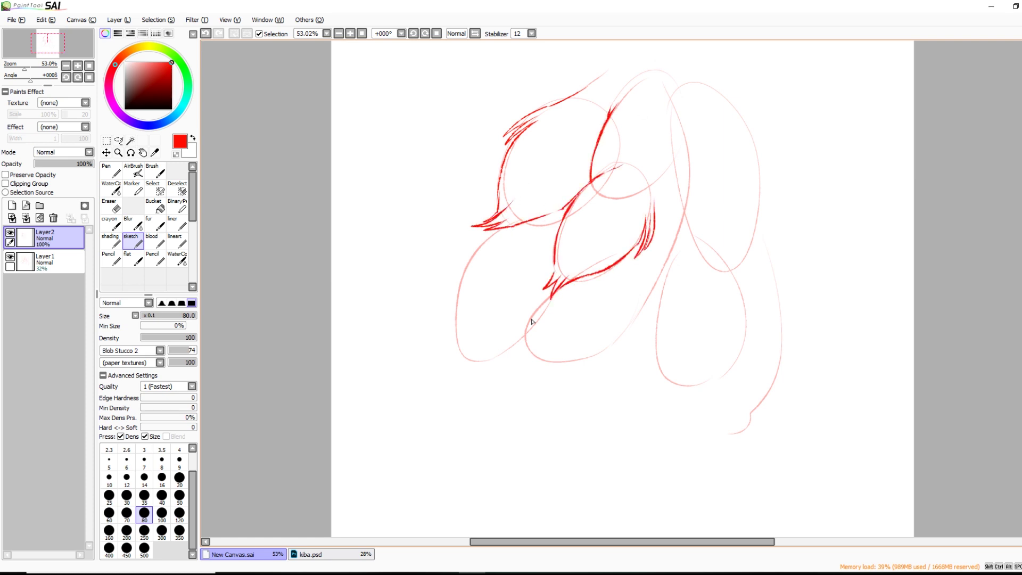
# Sketch jagged red fur tips along the lower-left clumps, from the outer edge to the central bottom edge
pyautogui.moveTo(548, 303); pyautogui.dragTo(521, 383)
pyautogui.moveTo(656, 309); pyautogui.dragTo(535, 378)
pyautogui.moveTo(495, 232); pyautogui.dragTo(429, 350)
pyautogui.moveTo(479, 332); pyautogui.dragTo(451, 391)
pyautogui.press('e')
pyautogui.moveTo(519, 253); pyautogui.dragTo(437, 308)
pyautogui.press('e')
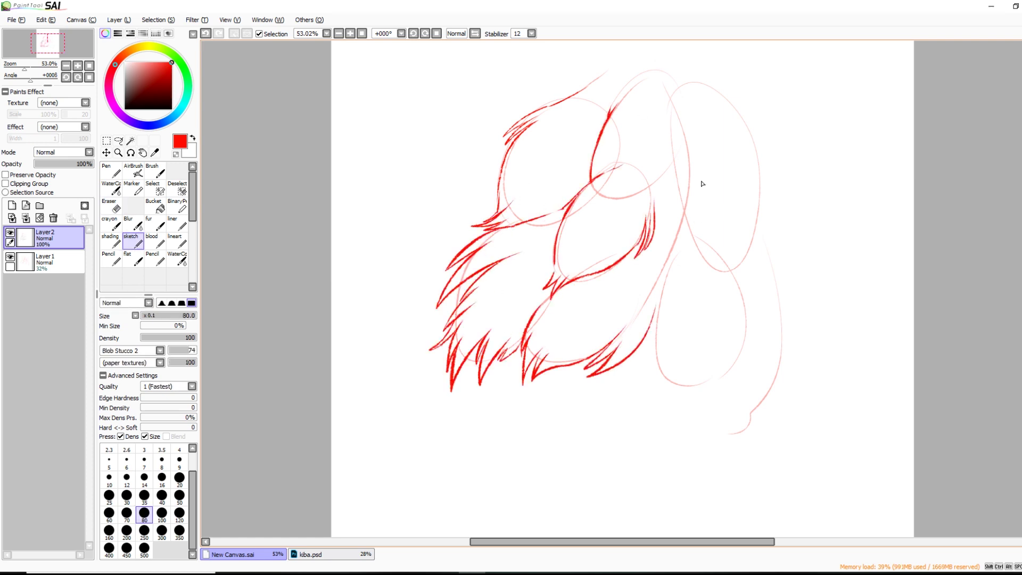
# Sketch the fur mass's outer right contour and its long pointed bottom tips, mirroring the view for the right side
pyautogui.press('h')
pyautogui.moveTo(527, 89); pyautogui.dragTo(455, 212)
pyautogui.moveTo(487, 210)
pyautogui.mouseDown()
pyautogui.moveTo(482, 255)
pyautogui.moveTo(441, 335)
pyautogui.mouseUp()
pyautogui.moveTo(487, 229); pyautogui.dragTo(505, 274)
pyautogui.moveTo(466, 341); pyautogui.dragTo(531, 453)
pyautogui.press('h')
pyautogui.moveTo(646, 367); pyautogui.dragTo(662, 459)
pyautogui.moveTo(697, 327); pyautogui.dragTo(708, 463)
pyautogui.moveTo(742, 372); pyautogui.dragTo(719, 444)
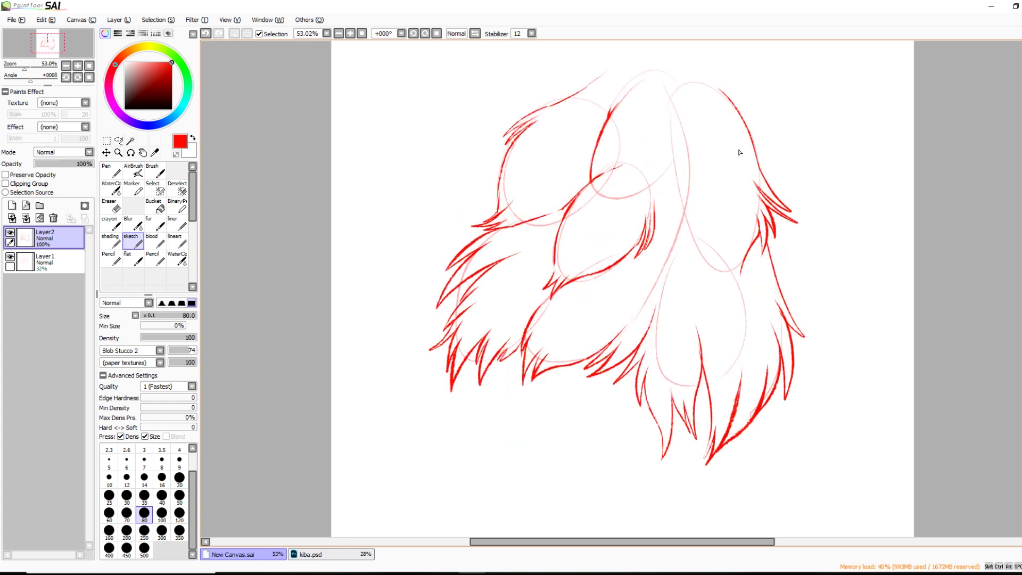
# Sketch the central strands between the clumps and close the top of the fur mass with a curved outline
pyautogui.moveTo(686, 200)
pyautogui.mouseDown()
pyautogui.moveTo(709, 260)
pyautogui.moveTo(666, 87)
pyautogui.mouseUp()
pyautogui.moveTo(655, 229); pyautogui.dragTo(626, 317)
pyautogui.moveTo(659, 248); pyautogui.dragTo(644, 276)
pyautogui.moveTo(551, 105); pyautogui.dragTo(654, 61)
pyautogui.moveTo(660, 64); pyautogui.dragTo(712, 81)
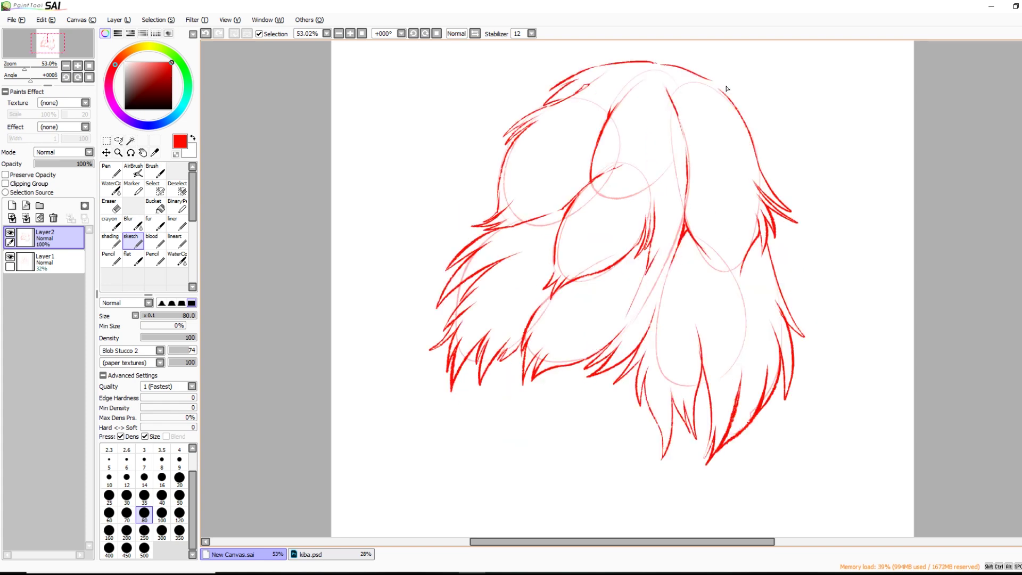
# Hide the oval guide layer, then erase and redraw the middle clump's edges with sharper fur tips
pyautogui.click(10, 257)
pyautogui.press('e')
pyautogui.moveTo(622, 165); pyautogui.dragTo(556, 262)
pyautogui.press('e')
pyautogui.moveTo(524, 227)
pyautogui.mouseDown()
pyautogui.moveTo(567, 193)
pyautogui.moveTo(554, 261)
pyautogui.mouseUp()
pyautogui.moveTo(645, 225); pyautogui.dragTo(579, 309)
pyautogui.moveTo(582, 175); pyautogui.dragTo(588, 165)
pyautogui.moveTo(644, 229); pyautogui.dragTo(612, 279)
pyautogui.moveTo(701, 215); pyautogui.dragTo(709, 256)
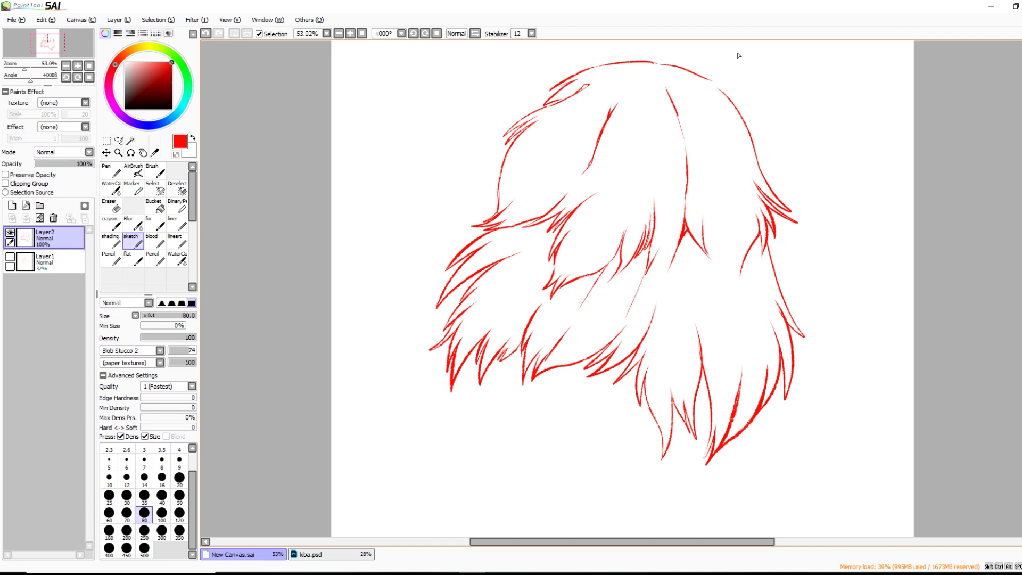
# Set up inking with the liner brush in black, Layer2 faded to 33% opacity, and a new layer on top
pyautogui.click(176, 223)
pyautogui.click(54, 164)
pyautogui.click(12, 205)
pyautogui.click(125, 109)
# Ink the upper-left contour, the middle clump's jagged edge and the tips beneath it over the red sketch
pyautogui.moveTo(604, 66); pyautogui.dragTo(538, 90)
pyautogui.moveTo(589, 85)
pyautogui.mouseDown()
pyautogui.moveTo(503, 136)
pyautogui.moveTo(484, 218)
pyautogui.mouseUp()
pyautogui.moveTo(482, 232)
pyautogui.mouseDown()
pyautogui.moveTo(560, 197)
pyautogui.moveTo(519, 234)
pyautogui.mouseUp()
pyautogui.moveTo(597, 195); pyautogui.dragTo(548, 299)
pyautogui.moveTo(562, 282); pyautogui.dragTo(634, 234)
pyautogui.moveTo(655, 197); pyautogui.dragTo(625, 271)
pyautogui.moveTo(663, 245); pyautogui.dragTo(622, 325)
pyautogui.moveTo(538, 309); pyautogui.dragTo(524, 385)
pyautogui.moveTo(532, 379); pyautogui.dragTo(618, 337)
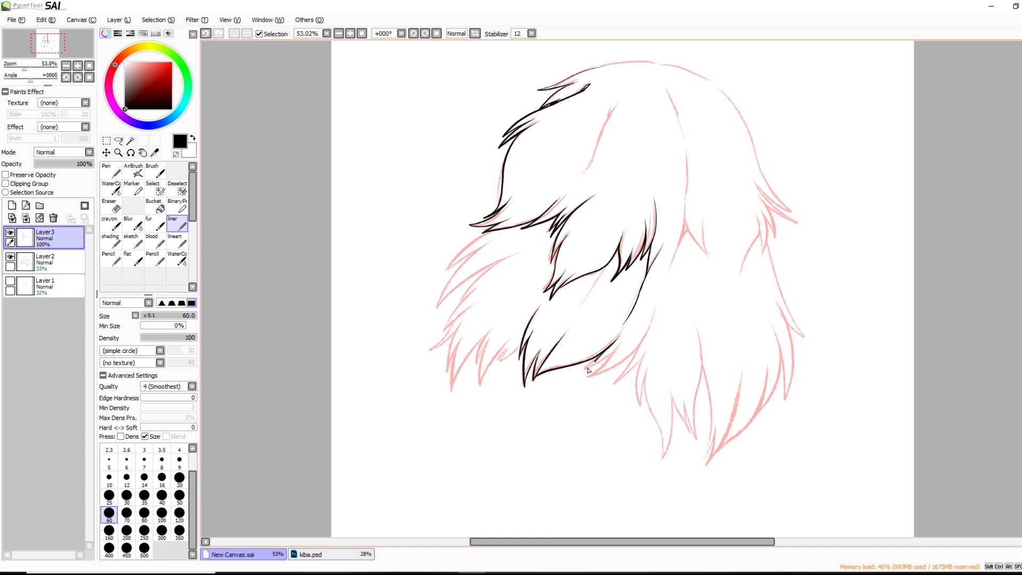
# Ink the long pointed fur tips along the bottom center and lower right of the fur mass
pyautogui.moveTo(588, 370); pyautogui.dragTo(652, 319)
pyautogui.moveTo(628, 351); pyautogui.dragTo(652, 412)
pyautogui.moveTo(645, 367); pyautogui.dragTo(662, 463)
pyautogui.moveTo(697, 330); pyautogui.dragTo(695, 439)
pyautogui.moveTo(743, 372); pyautogui.dragTo(708, 463)
pyautogui.moveTo(777, 343); pyautogui.dragTo(719, 450)
pyautogui.moveTo(780, 319); pyautogui.dragTo(793, 402)
# Ink the jagged outer edge and bottom tips of the lower-left fur clump
pyautogui.moveTo(505, 232); pyautogui.dragTo(434, 314)
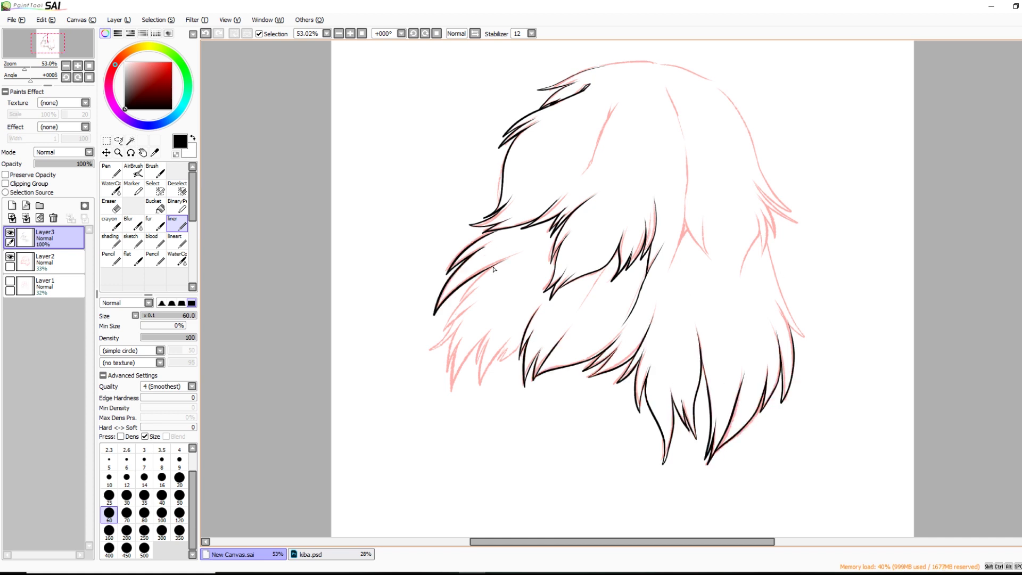
pyautogui.moveTo(497, 266); pyautogui.dragTo(421, 351)
pyautogui.moveTo(469, 325); pyautogui.dragTo(452, 392)
pyautogui.moveTo(519, 351); pyautogui.dragTo(501, 381)
# Ink the inner strands, the top curve and the outer right contour, mirroring the view for the right side
pyautogui.moveTo(615, 107); pyautogui.dragTo(585, 171)
pyautogui.moveTo(687, 210)
pyautogui.mouseDown()
pyautogui.moveTo(686, 173)
pyautogui.moveTo(705, 253)
pyautogui.mouseUp()
pyautogui.moveTo(708, 261); pyautogui.dragTo(703, 221)
pyautogui.moveTo(685, 144)
pyautogui.mouseDown()
pyautogui.moveTo(666, 88)
pyautogui.moveTo(587, 67)
pyautogui.moveTo(442, 221)
pyautogui.mouseUp()
pyautogui.press('h')
pyautogui.moveTo(482, 194); pyautogui.dragTo(440, 222)
pyautogui.moveTo(482, 209)
pyautogui.mouseDown()
pyautogui.moveTo(482, 256)
pyautogui.moveTo(506, 276)
pyautogui.mouseUp()
pyautogui.moveTo(476, 255); pyautogui.dragTo(433, 336)
pyautogui.moveTo(462, 303); pyautogui.dragTo(449, 340)
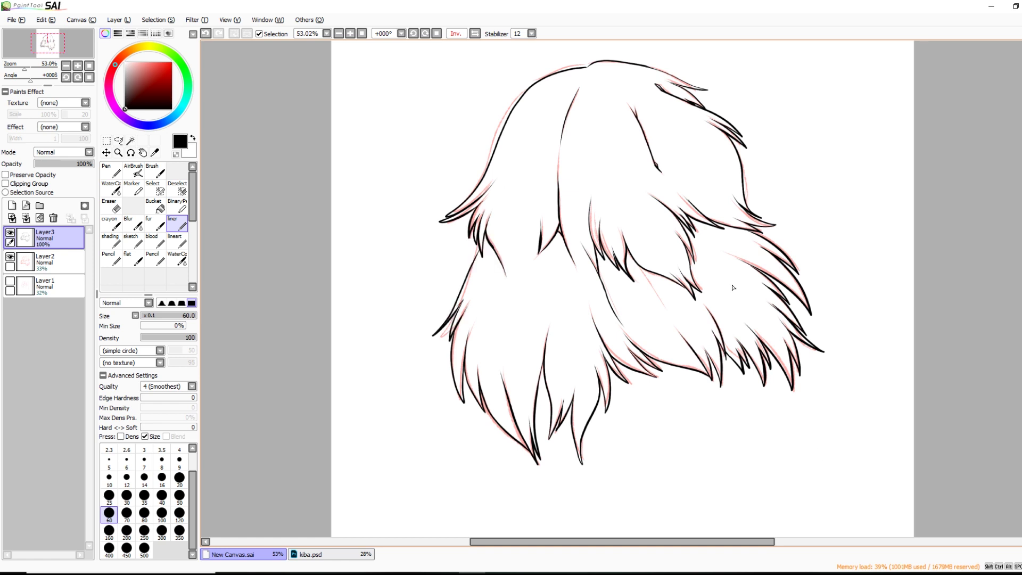
pyautogui.press('h')
# Hide the red sketch on Layer2 and check the black line art in mirrored and normal view
pyautogui.click(10, 257)
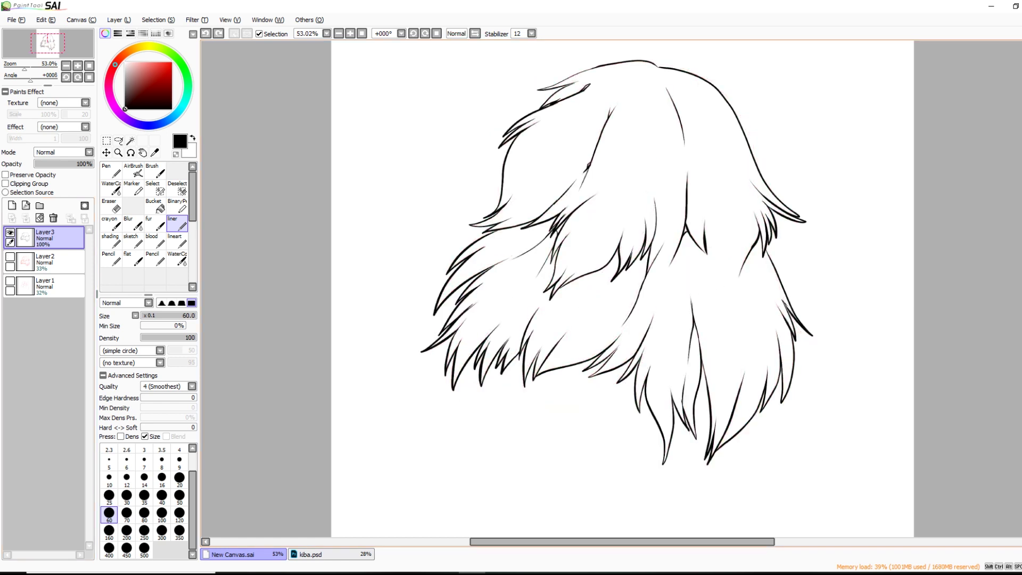
pyautogui.scroll(2, 618, 277)
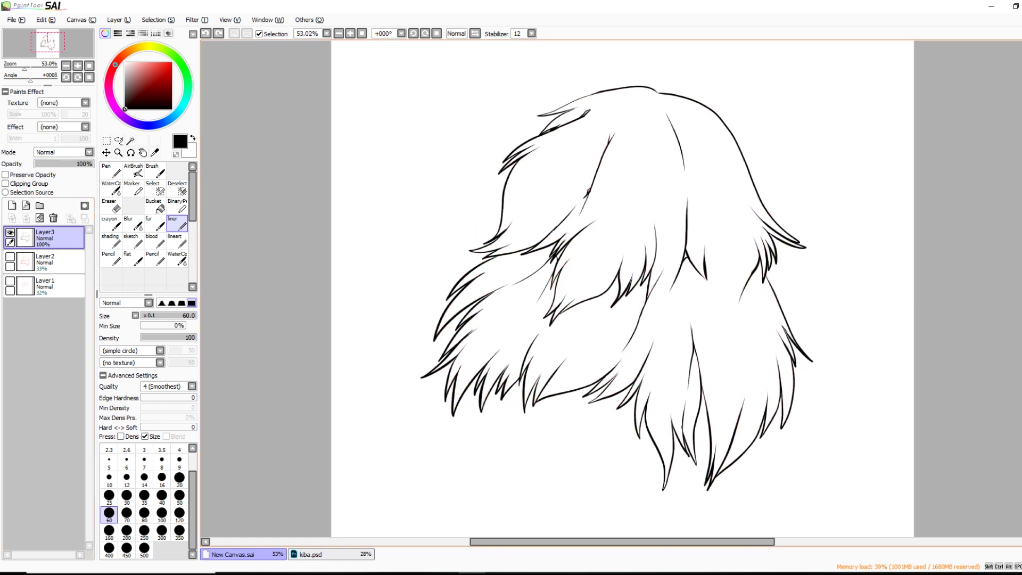
pyautogui.moveTo(28, 64); pyautogui.dragTo(22, 67)
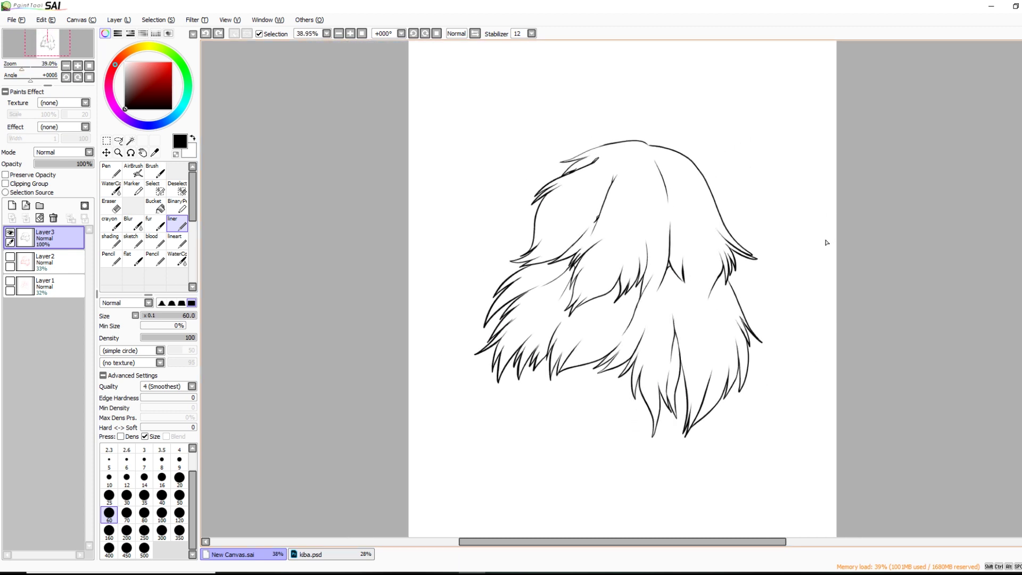
pyautogui.press('h')
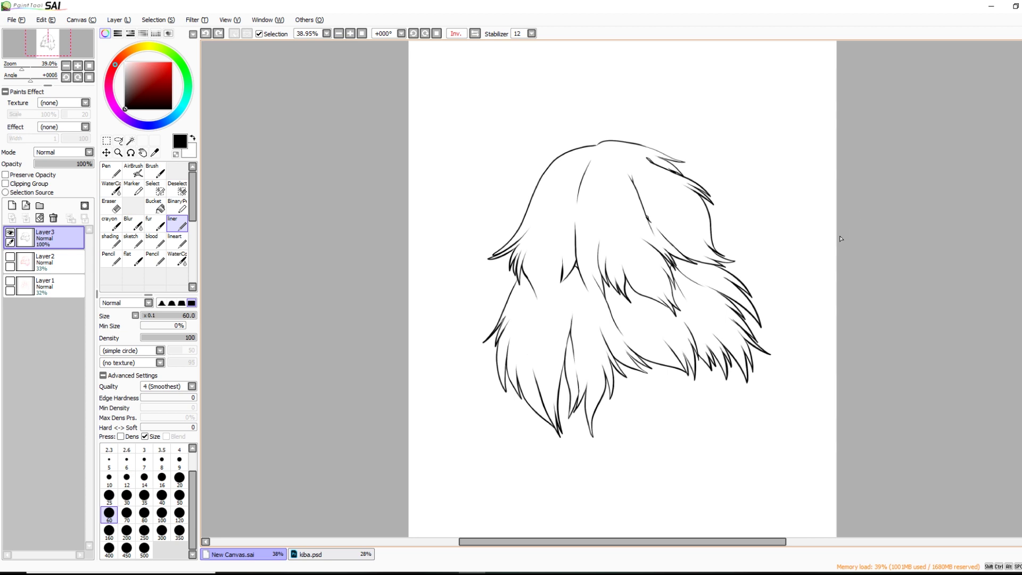
pyautogui.press('h')
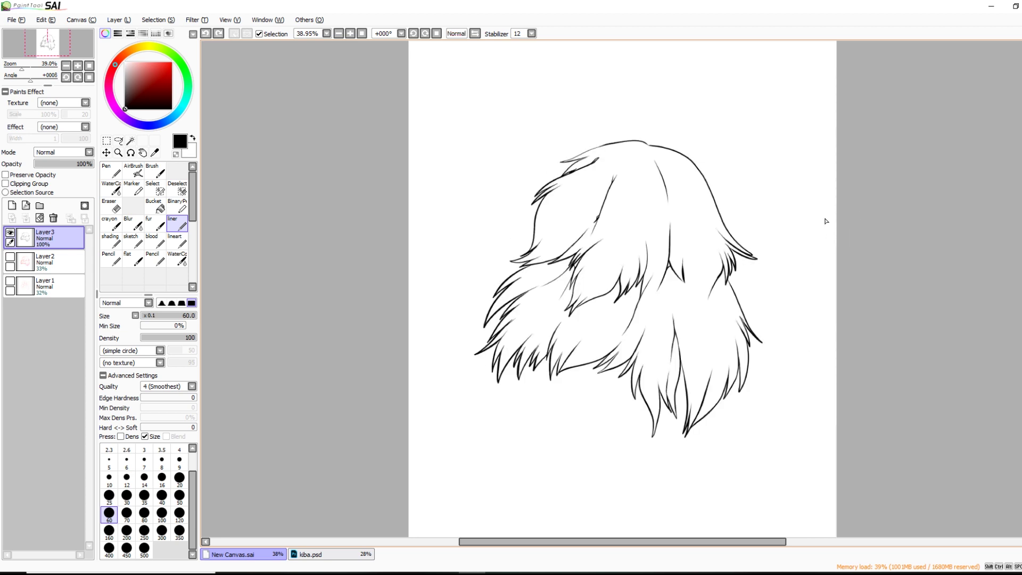
# Switch the color to bright red and add a new layer above the Layer3 line art
pyautogui.moveTo(22, 68); pyautogui.dragTo(27, 66)
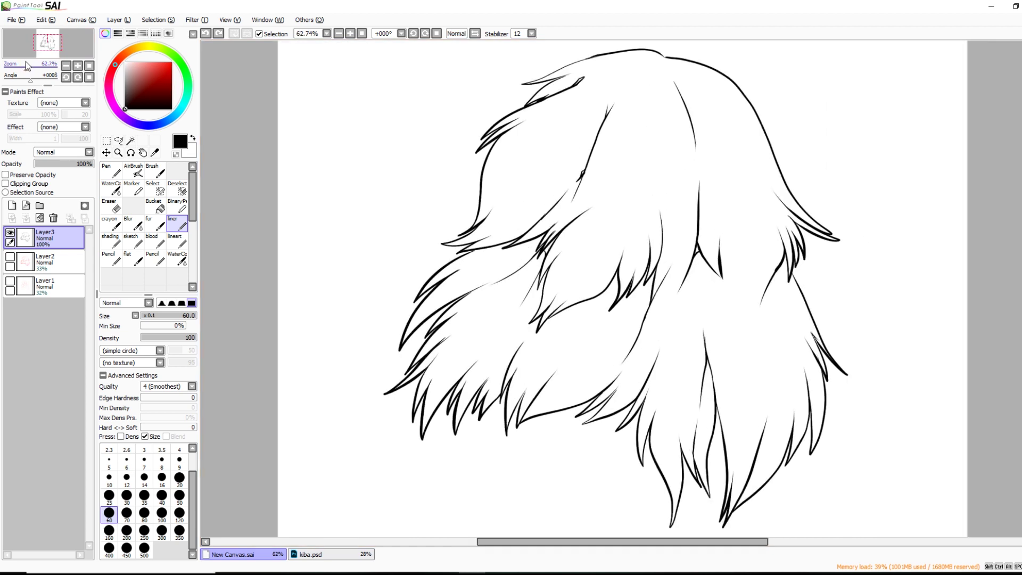
pyautogui.click(171, 62)
pyautogui.click(12, 205)
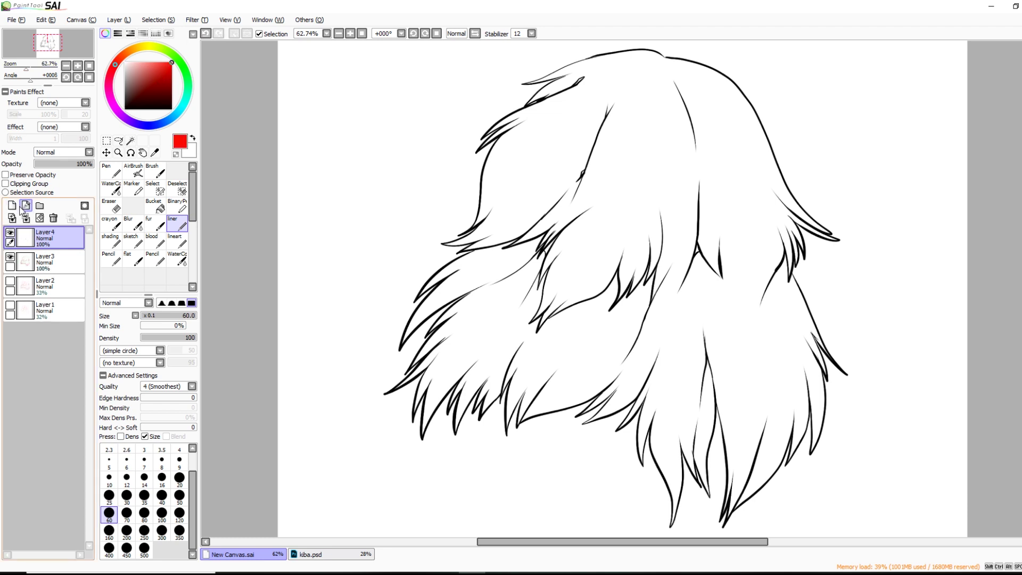
# Circle seven main fur clumps in red, three across the upper fur and four across the lower fur
pyautogui.moveTo(481, 150); pyautogui.dragTo(588, 133)
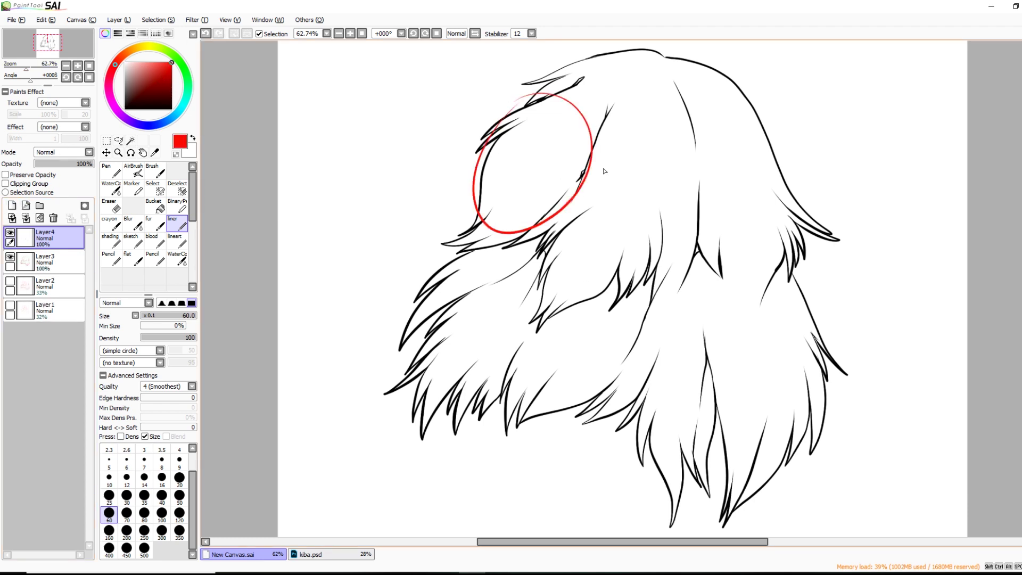
pyautogui.moveTo(662, 85)
pyautogui.mouseDown()
pyautogui.moveTo(604, 216)
pyautogui.moveTo(697, 138)
pyautogui.moveTo(763, 130)
pyautogui.mouseUp()
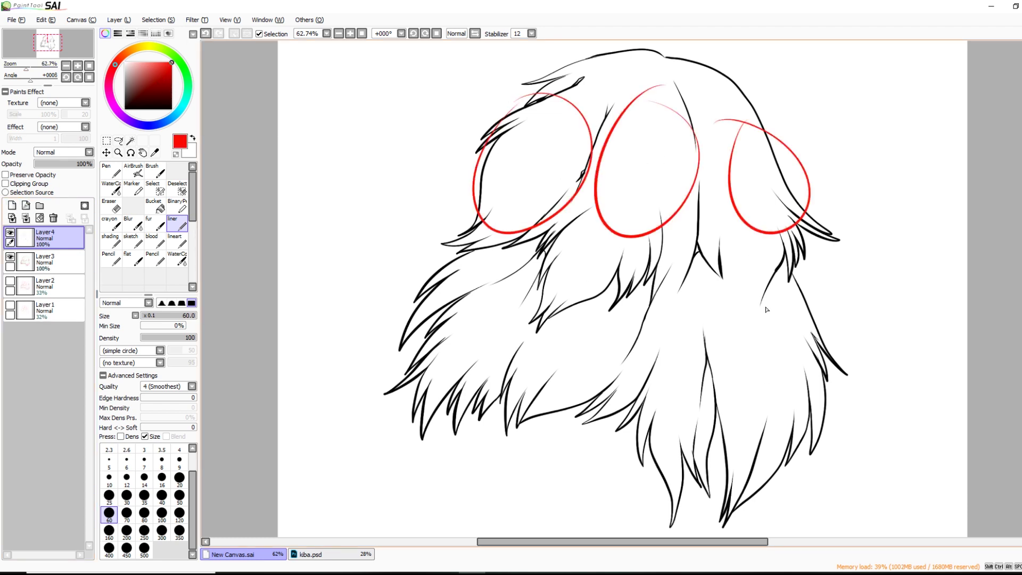
pyautogui.moveTo(770, 300); pyautogui.dragTo(806, 341)
pyautogui.moveTo(687, 282); pyautogui.dragTo(700, 306)
pyautogui.moveTo(604, 298); pyautogui.dragTo(556, 353)
pyautogui.moveTo(573, 406); pyautogui.dragTo(612, 298)
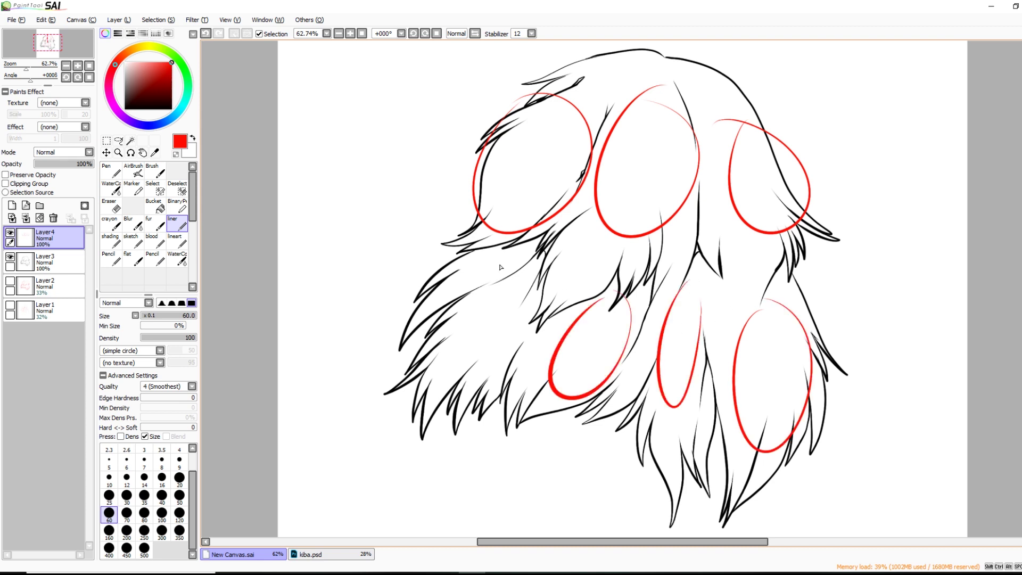
pyautogui.moveTo(501, 268); pyautogui.dragTo(532, 266)
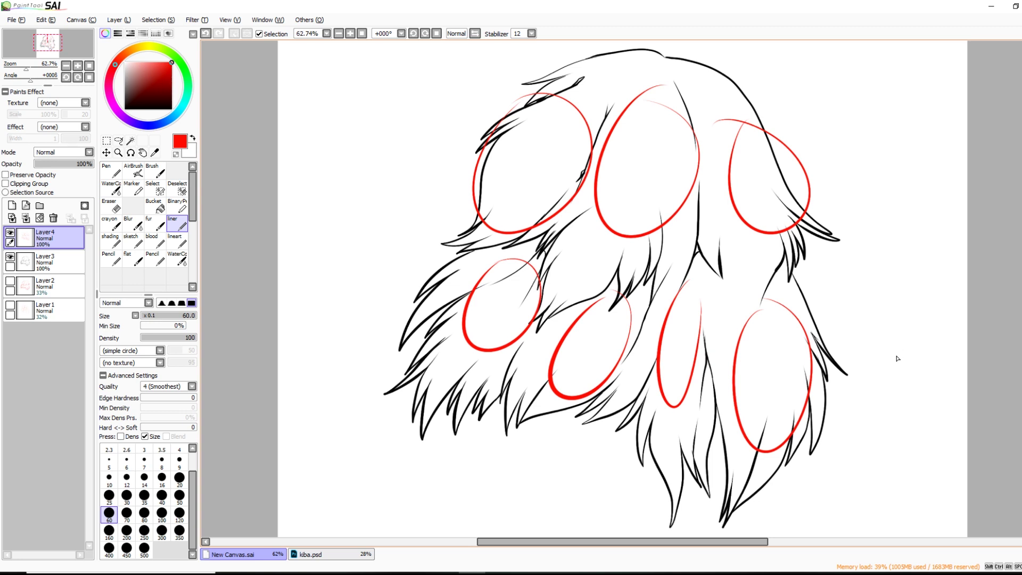
# Undo all the red circles around the fur clumps
pyautogui.hotkey('ctrl', 'z')
pyautogui.hotkey('ctrl', 'z')
pyautogui.hotkey('ctrl', 'z')
pyautogui.hotkey('ctrl', 'z')
pyautogui.hotkey('ctrl', 'z')
pyautogui.hotkey('ctrl', 'z')
pyautogui.hotkey('ctrl', 'z')
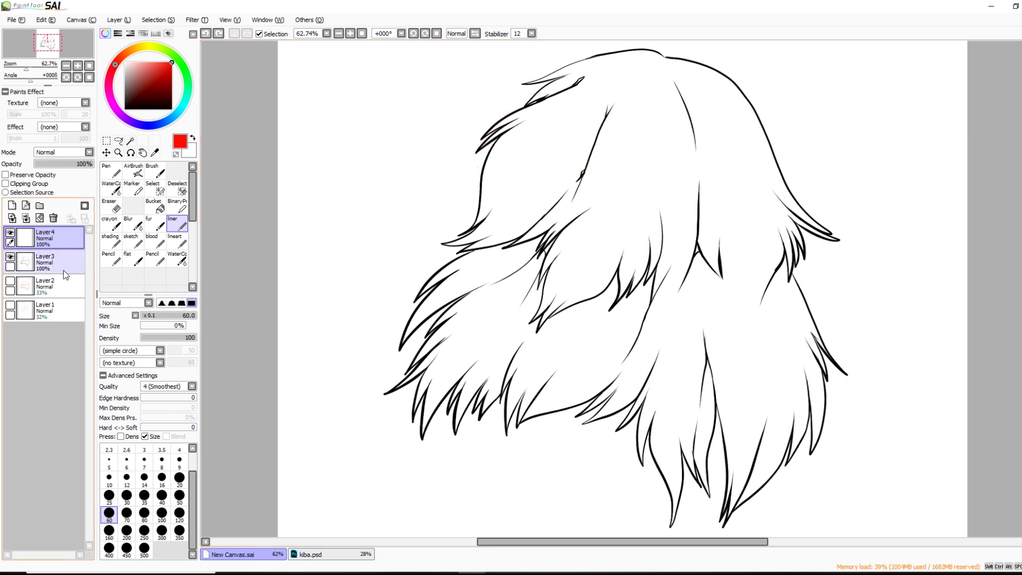
# Move the empty Layer4 below the Layer3 line art and add a new layer at the top of the stack
pyautogui.moveTo(65, 239); pyautogui.dragTo(66, 267)
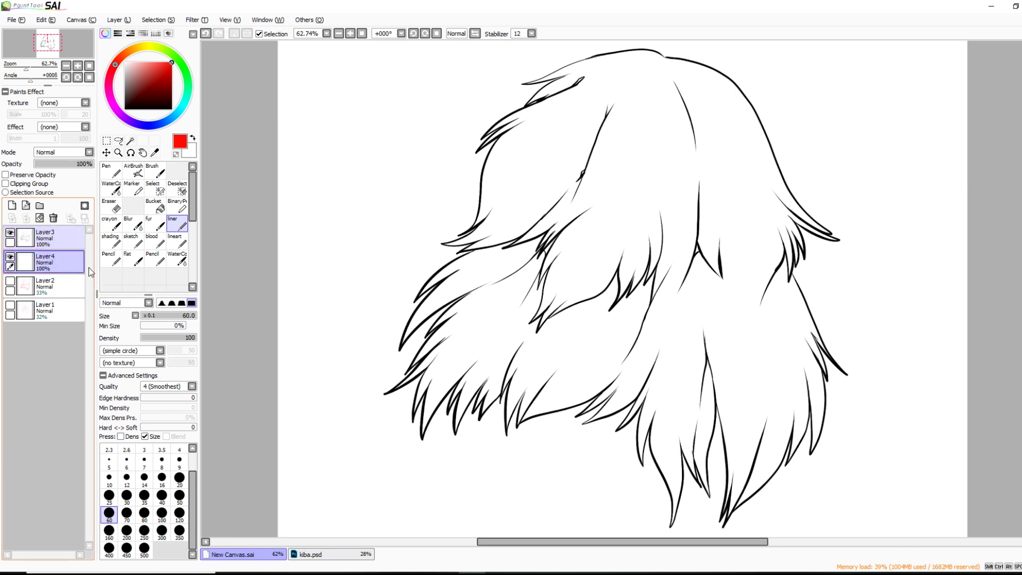
pyautogui.click(11, 206)
# Draw a red light-direction arrow above the fur, pointing diagonally down toward it from the canvas's upper right
pyautogui.scroll(5, 622, 289)
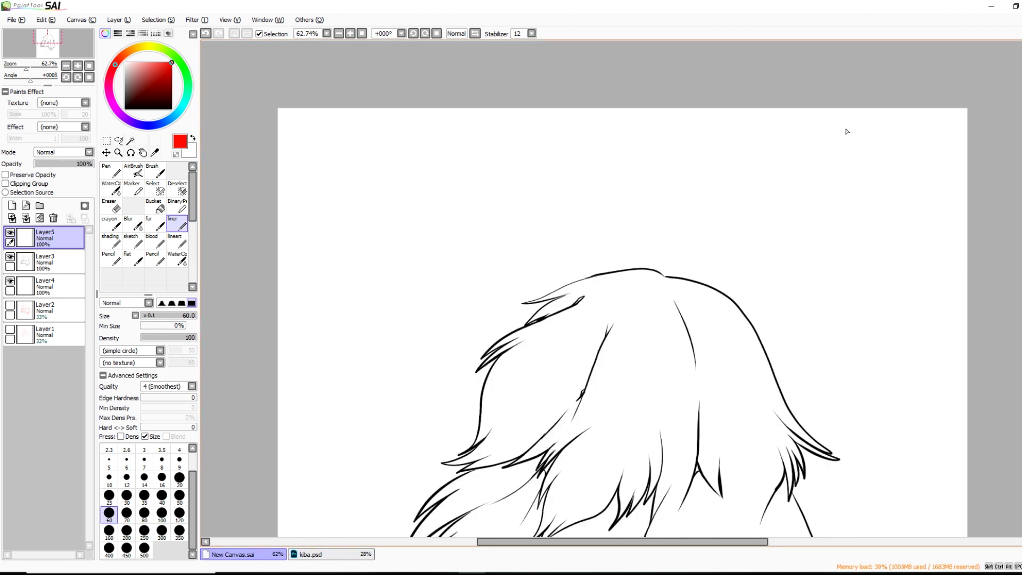
pyautogui.moveTo(847, 129)
pyautogui.mouseDown()
pyautogui.moveTo(773, 224)
pyautogui.moveTo(804, 215)
pyautogui.mouseUp()
pyautogui.scroll(-4, 622, 289)
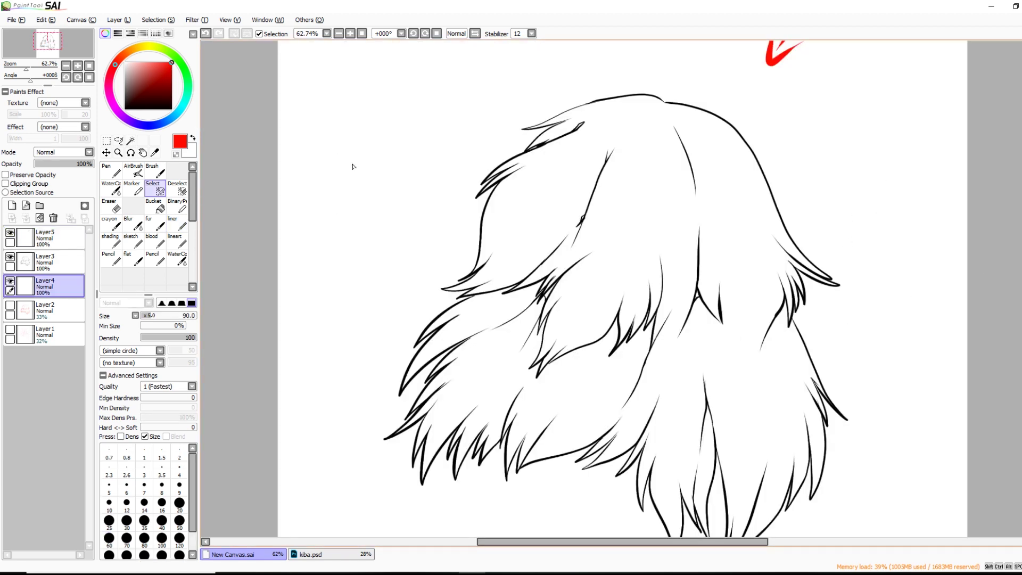
pyautogui.moveTo(517, 541); pyautogui.dragTo(555, 540)
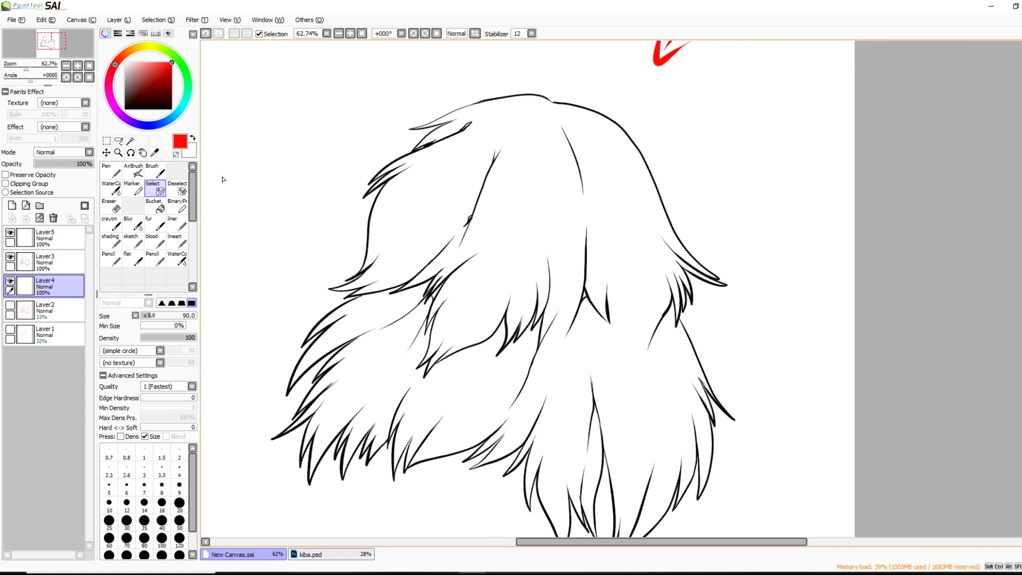
pyautogui.moveTo(220, 178)
pyautogui.mouseDown()
pyautogui.moveTo(203, 191)
pyautogui.moveTo(261, 177)
pyautogui.mouseUp()
pyautogui.hotkey('ctrl', 'z')
pyautogui.hotkey('ctrl', 'z')
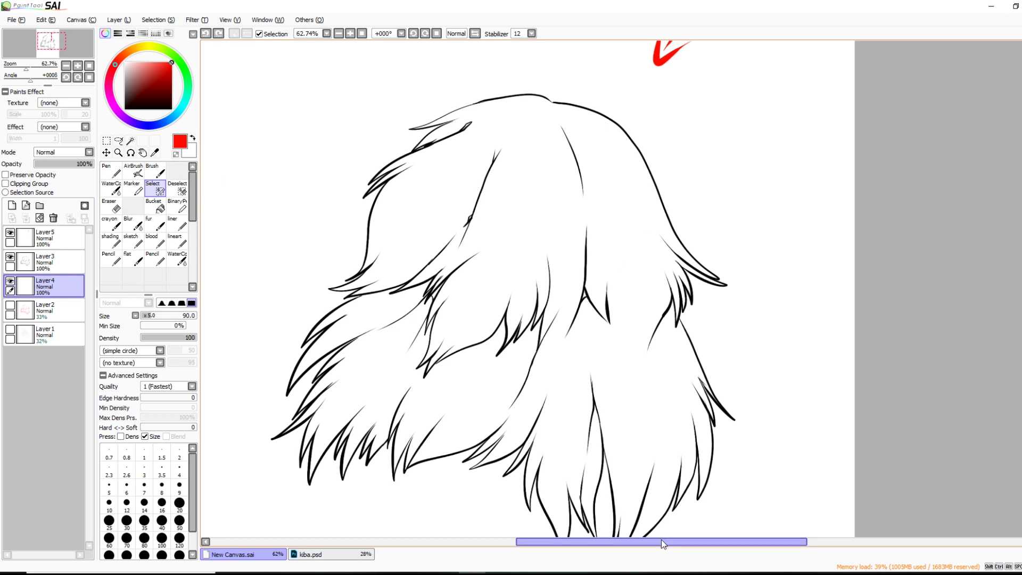
# Outline the shadow edge across the upper fur with curved selection strokes, including a small arc at the upper-left tuft
pyautogui.moveTo(661, 541); pyautogui.dragTo(645, 540)
pyautogui.press('Left')
pyautogui.moveTo(542, 139)
pyautogui.mouseDown()
pyautogui.moveTo(517, 199)
pyautogui.moveTo(558, 220)
pyautogui.moveTo(568, 213)
pyautogui.moveTo(576, 241)
pyautogui.moveTo(638, 266)
pyautogui.moveTo(646, 256)
pyautogui.moveTo(680, 290)
pyautogui.mouseUp()
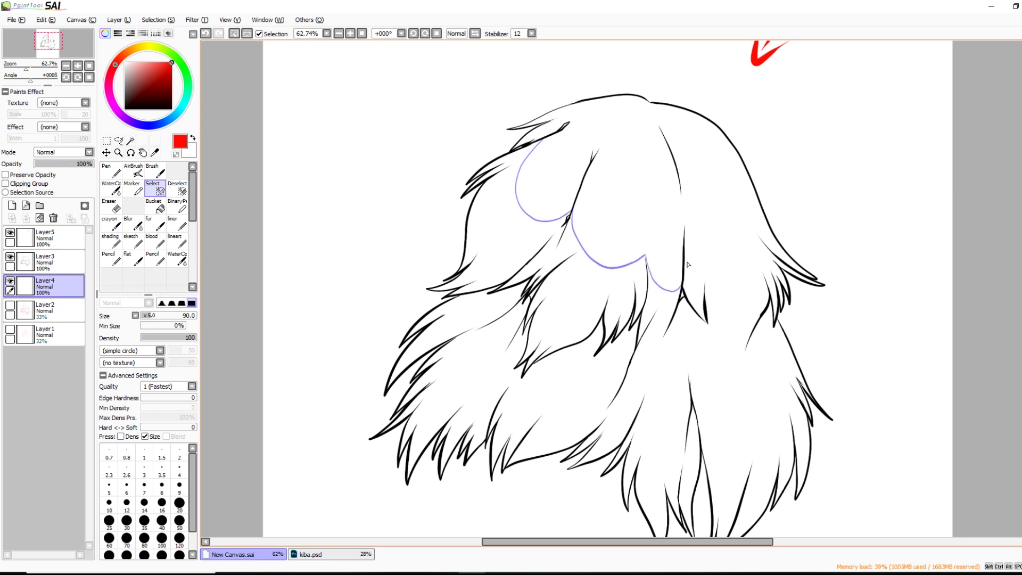
pyautogui.moveTo(685, 256)
pyautogui.mouseDown()
pyautogui.moveTo(719, 309)
pyautogui.moveTo(749, 298)
pyautogui.moveTo(756, 266)
pyautogui.mouseUp()
pyautogui.moveTo(569, 123); pyautogui.dragTo(519, 141)
# Outline the shadow edge down the rightmost lower fur clump with two overlapping tapered selection strokes
pyautogui.scroll(-3, 951, 305)
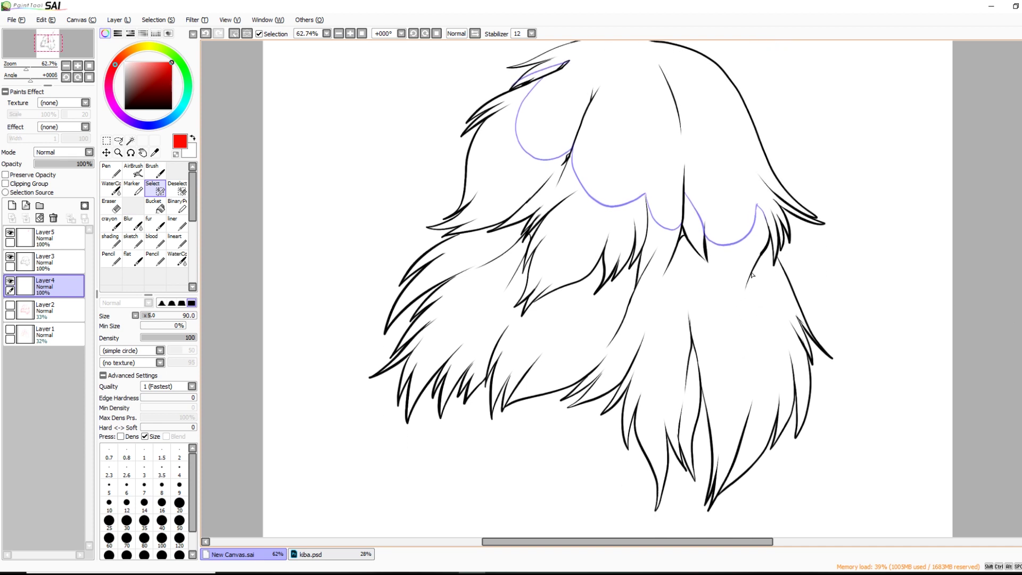
pyautogui.moveTo(752, 276); pyautogui.dragTo(752, 412)
pyautogui.hotkey('ctrl', 'z')
pyautogui.moveTo(760, 261); pyautogui.dragTo(761, 367)
pyautogui.moveTo(768, 310)
pyautogui.mouseDown()
pyautogui.moveTo(769, 396)
pyautogui.moveTo(741, 446)
pyautogui.mouseUp()
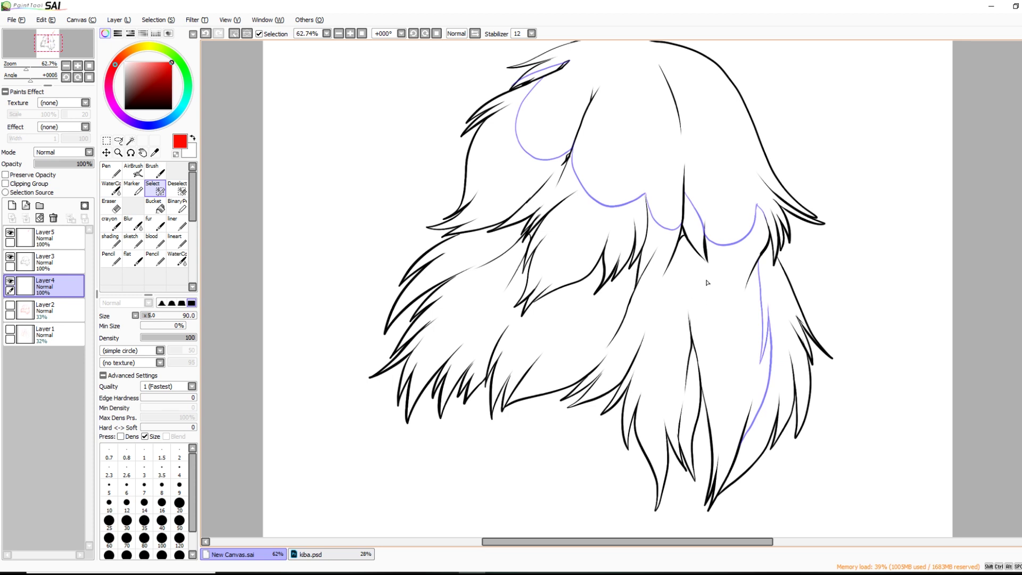
# On Layer3, add the enclosed shadow areas of the upper and lower fur to the selection with the Magic Wand
pyautogui.press('w')
pyautogui.click(80, 257)
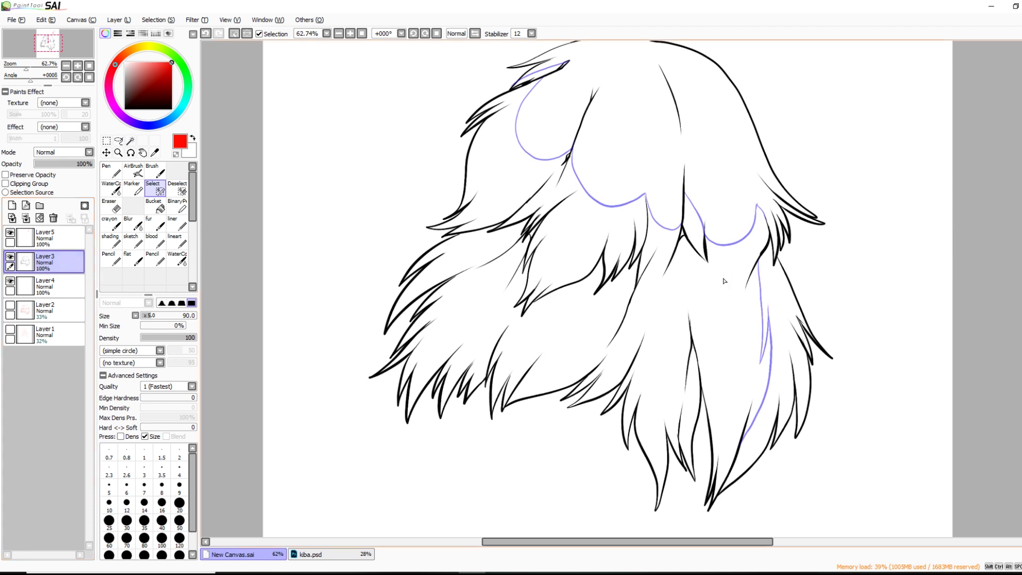
pyautogui.click(722, 308)
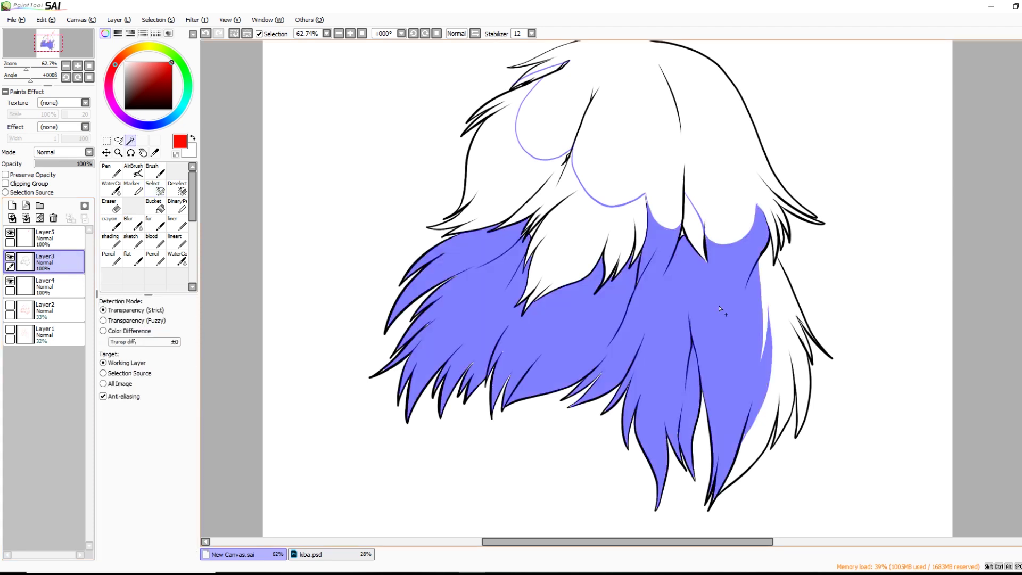
pyautogui.click(565, 237)
pyautogui.click(547, 72)
# Paint selection over the gaps left beside the central parting line and around the dense line-art tufts
pyautogui.press('s')
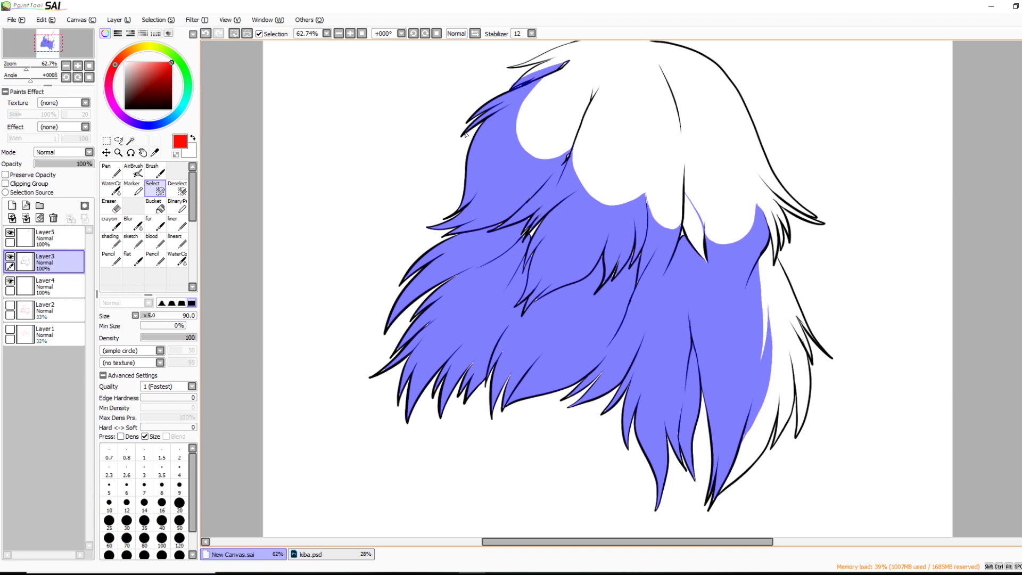
pyautogui.moveTo(689, 208); pyautogui.dragTo(702, 250)
pyautogui.click(531, 228)
pyautogui.click(570, 155)
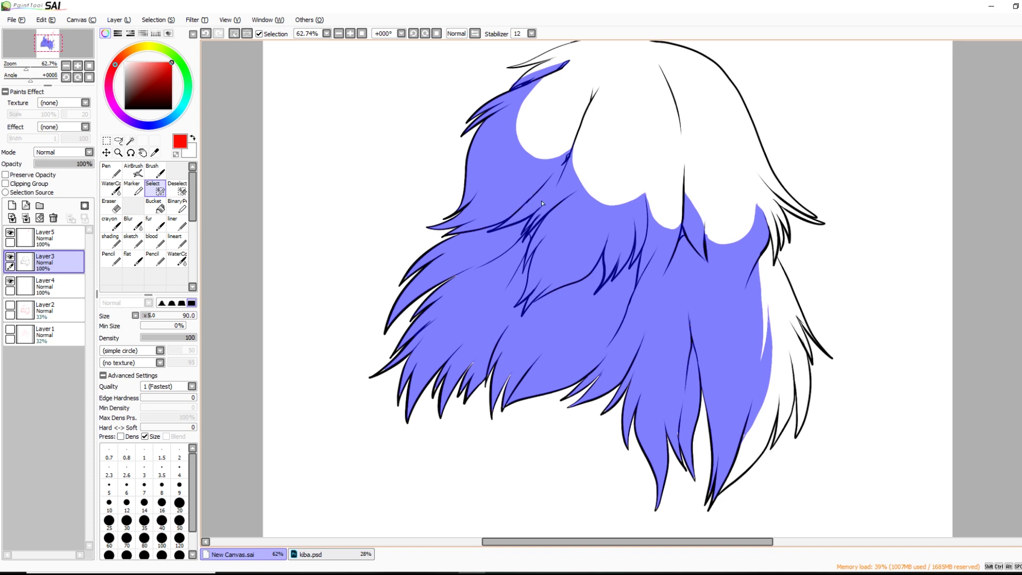
# Mirror the canvas view and add tapered selection strands beside the short upper parting line and in the adjacent scalloped clump
pyautogui.scroll(2, 950, 267)
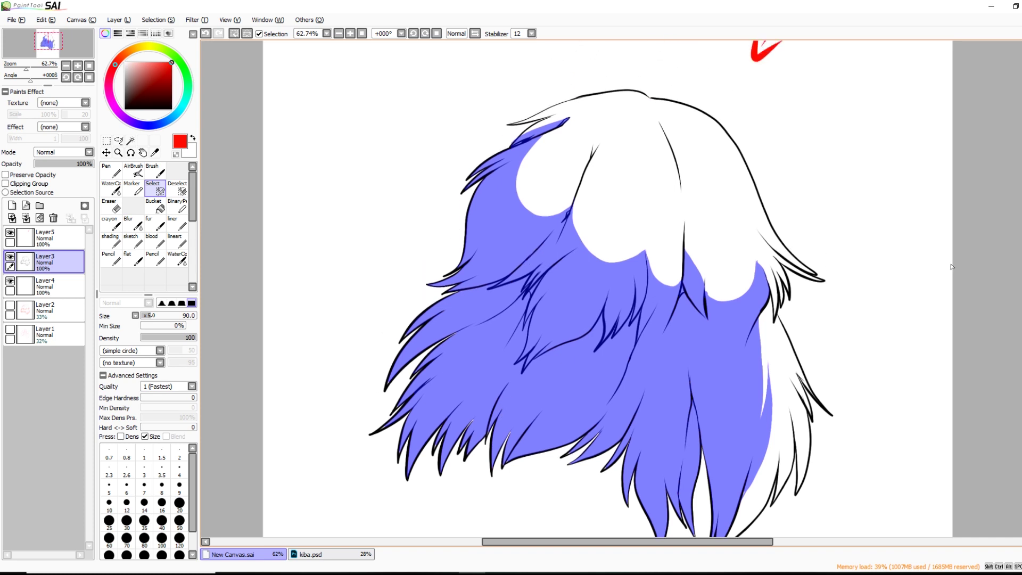
pyautogui.press('h')
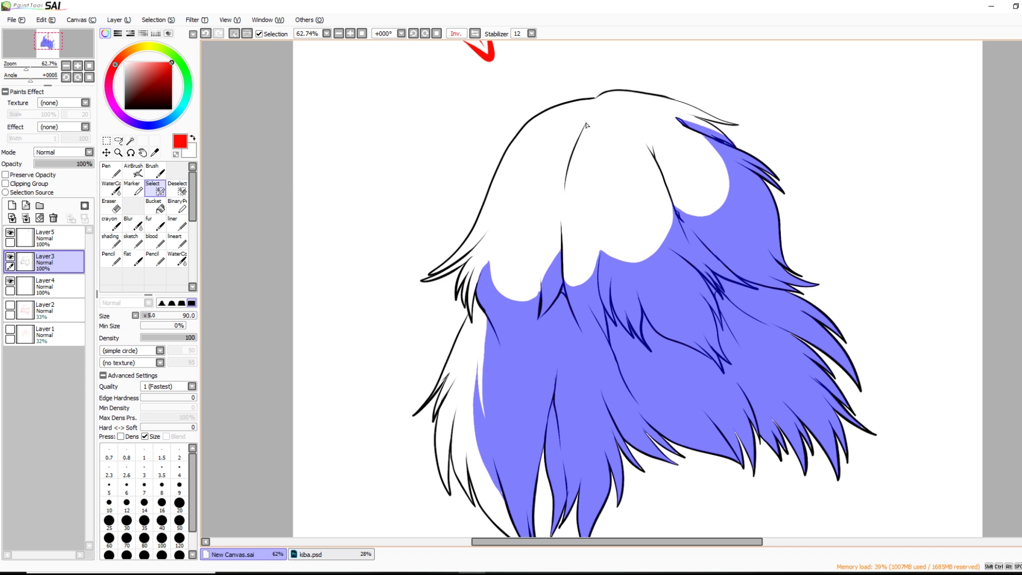
pyautogui.moveTo(586, 125); pyautogui.dragTo(573, 158)
pyautogui.press('g')
pyautogui.press('w')
pyautogui.click(574, 149)
pyautogui.moveTo(579, 136); pyautogui.dragTo(556, 161)
pyautogui.moveTo(536, 299); pyautogui.dragTo(523, 292)
pyautogui.scroll(-2, 518, 408)
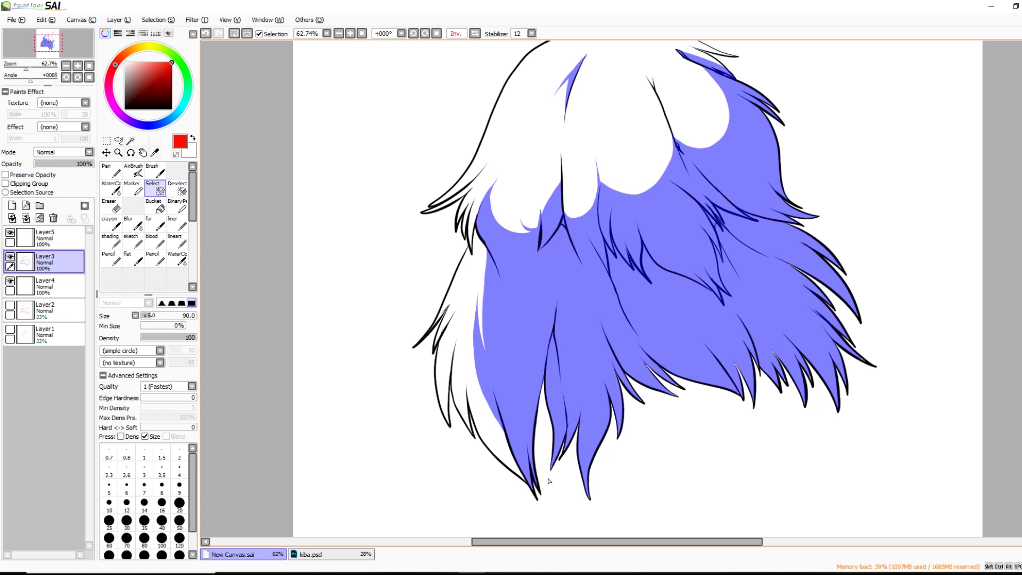
pyautogui.scroll(4, 780, 202)
# Unmirror the view and add thin tapered selection strands to the upper-left tuft, the first two clumps and the upper parting line
pyautogui.press('h')
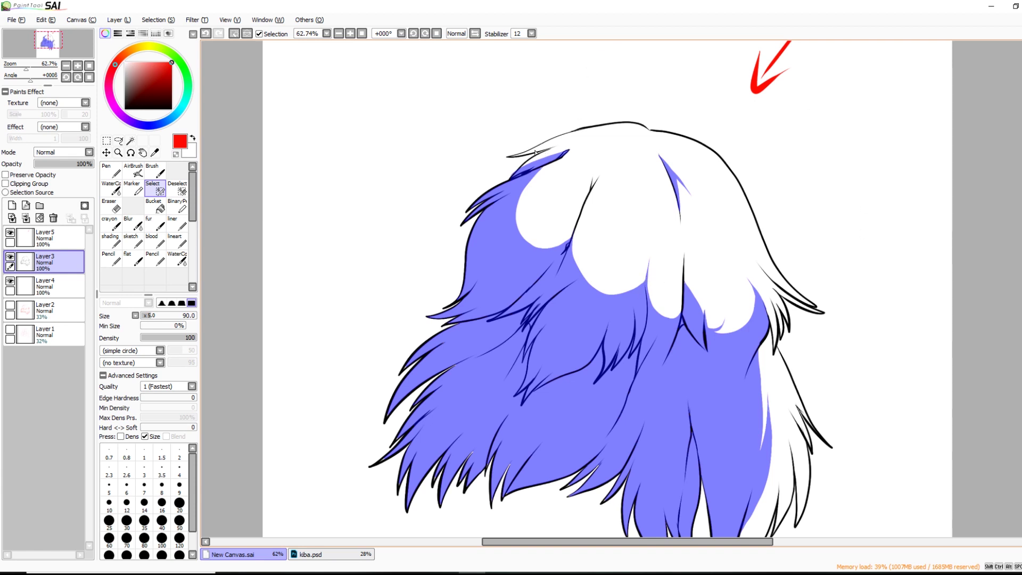
pyautogui.moveTo(512, 158); pyautogui.dragTo(550, 150)
pyautogui.moveTo(594, 182); pyautogui.dragTo(593, 189)
pyautogui.moveTo(538, 254)
pyautogui.mouseDown()
pyautogui.moveTo(525, 209)
pyautogui.moveTo(531, 251)
pyautogui.mouseUp()
pyautogui.moveTo(531, 212); pyautogui.dragTo(542, 198)
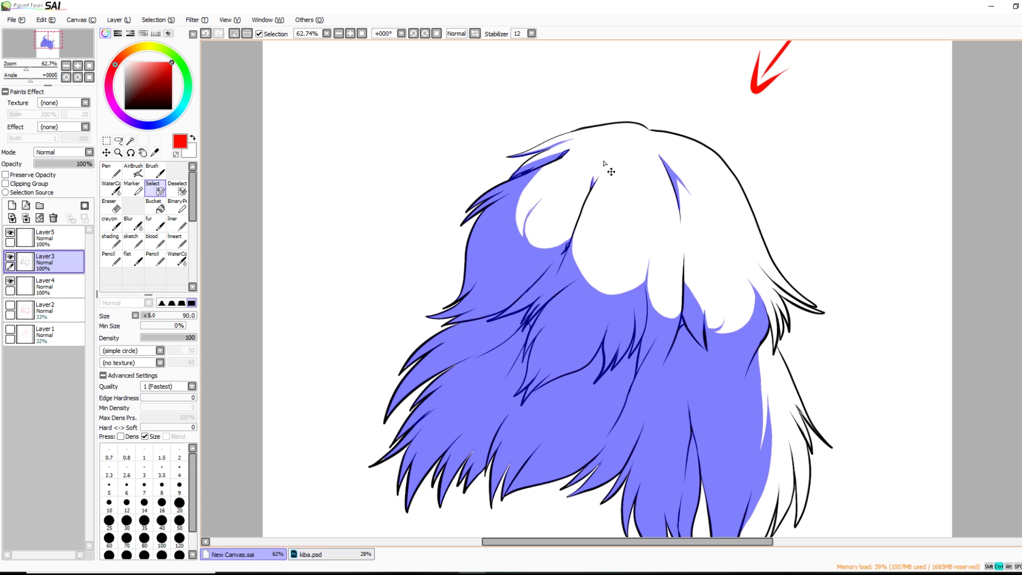
pyautogui.hotkey('ctrl', 'z')
pyautogui.moveTo(567, 155); pyautogui.dragTo(536, 202)
pyautogui.moveTo(579, 277); pyautogui.dragTo(619, 250)
pyautogui.moveTo(667, 166); pyautogui.dragTo(639, 229)
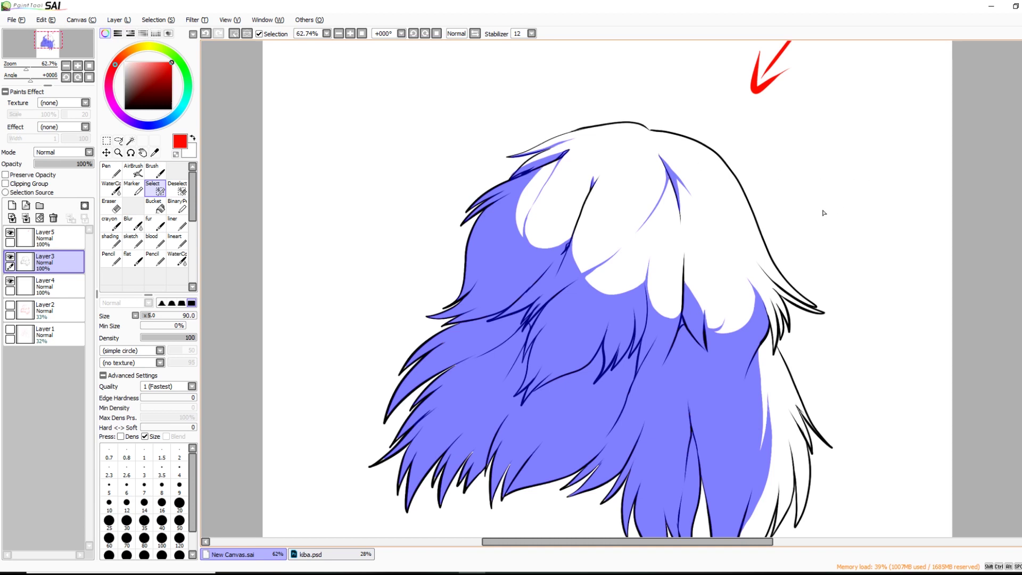
# Add a tapered selection strand below the upper parting line, running down into the narrow middle clump
pyautogui.moveTo(662, 197); pyautogui.dragTo(648, 263)
pyautogui.hotkey('ctrl', 'z')
pyautogui.moveTo(663, 197)
pyautogui.mouseDown()
pyautogui.moveTo(653, 239)
pyautogui.moveTo(669, 344)
pyautogui.moveTo(668, 304)
pyautogui.moveTo(675, 323)
pyautogui.mouseUp()
pyautogui.moveTo(679, 179); pyautogui.dragTo(711, 228)
pyautogui.hotkey('ctrl', 'z')
# Draw two small selection arrows on the unshaded upper-right clump and undo them
pyautogui.moveTo(702, 189)
pyautogui.mouseDown()
pyautogui.moveTo(696, 195)
pyautogui.moveTo(721, 193)
pyautogui.mouseUp()
pyautogui.moveTo(745, 264); pyautogui.dragTo(748, 270)
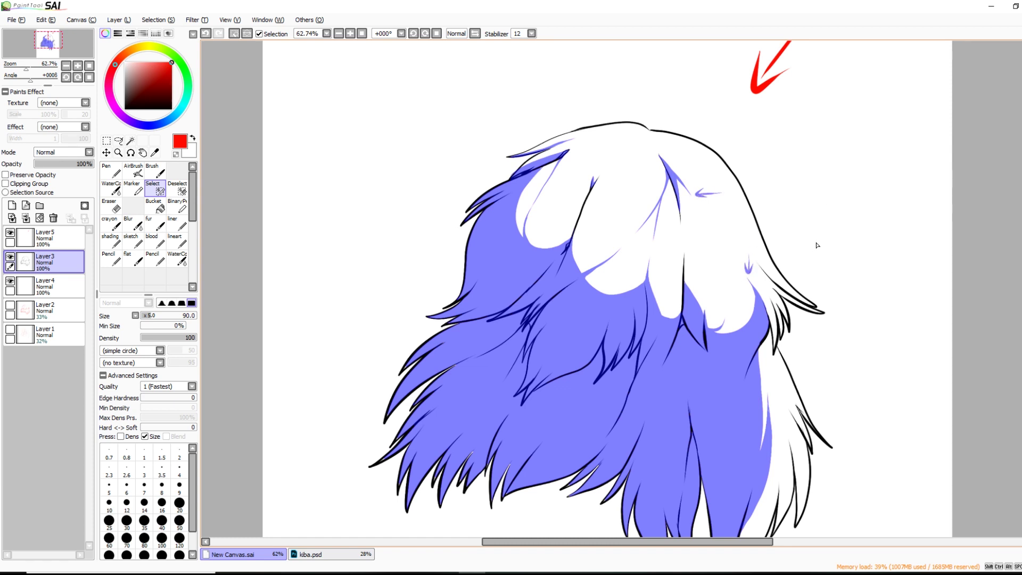
pyautogui.hotkey('ctrl', 'z')
pyautogui.hotkey('ctrl', 'z')
pyautogui.hotkey('ctrl', 'z')
pyautogui.hotkey('ctrl', 'z')
# Mirror the view and add tapered selection strands along the light-side upper clump and its outer tufts, including the lower one
pyautogui.press('h')
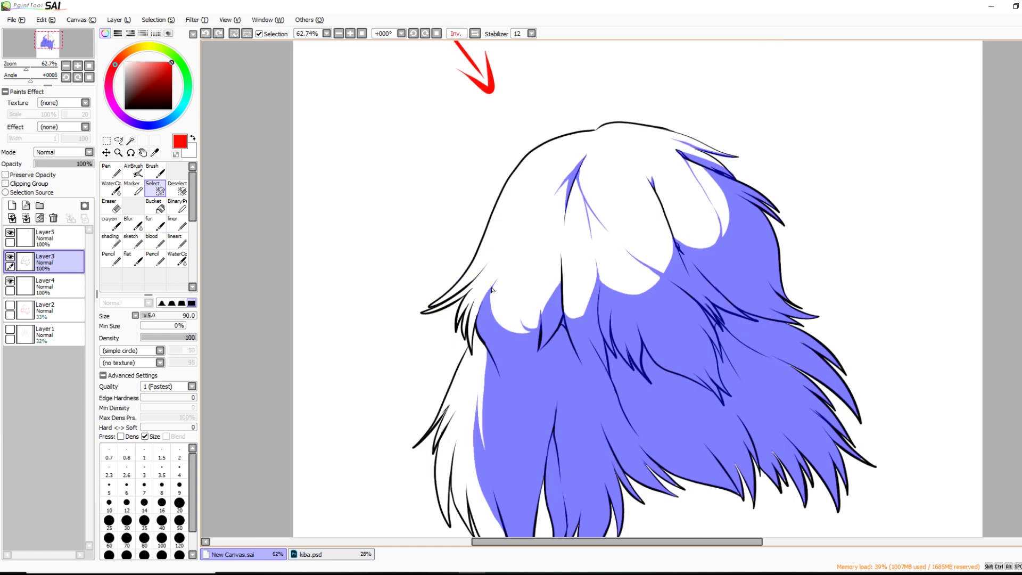
pyautogui.moveTo(492, 286)
pyautogui.mouseDown()
pyautogui.moveTo(566, 187)
pyautogui.moveTo(497, 269)
pyautogui.mouseUp()
pyautogui.moveTo(460, 319)
pyautogui.mouseDown()
pyautogui.moveTo(533, 236)
pyautogui.moveTo(483, 284)
pyautogui.mouseUp()
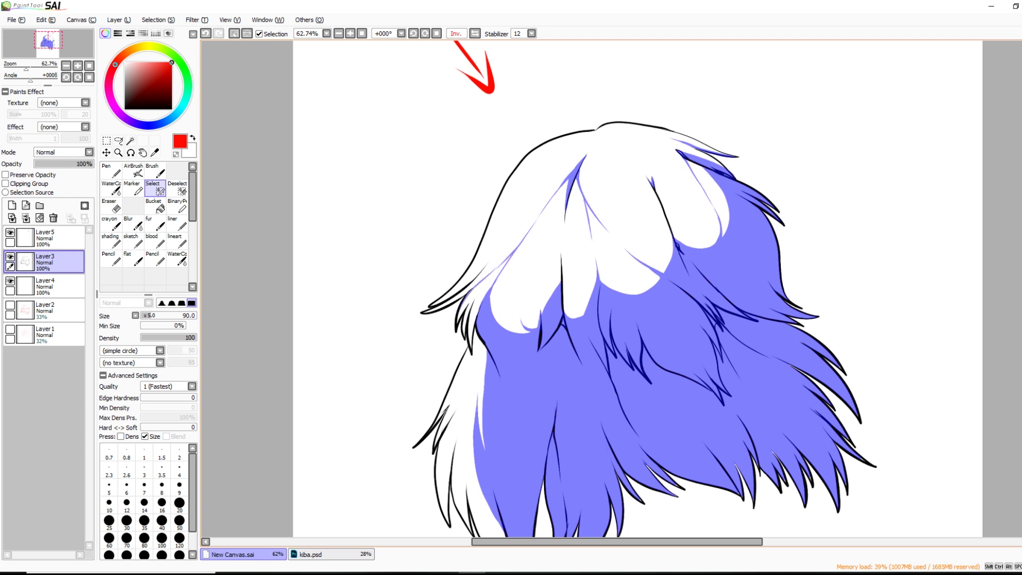
pyautogui.scroll(-3, 454, 301)
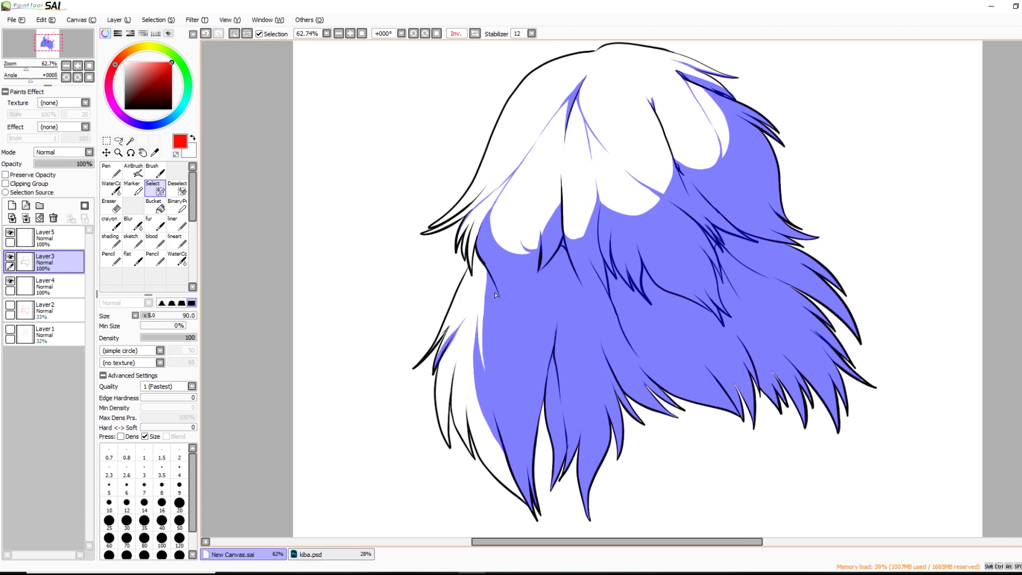
pyautogui.hotkey('ctrl', 'z')
pyautogui.moveTo(464, 324)
pyautogui.mouseDown()
pyautogui.moveTo(440, 358)
pyautogui.moveTo(455, 340)
pyautogui.mouseUp()
# Switch to kiba.psd, zoom in on the wolf's circled neck fur and undo the red circles with the liner brush ready
pyautogui.click(335, 554)
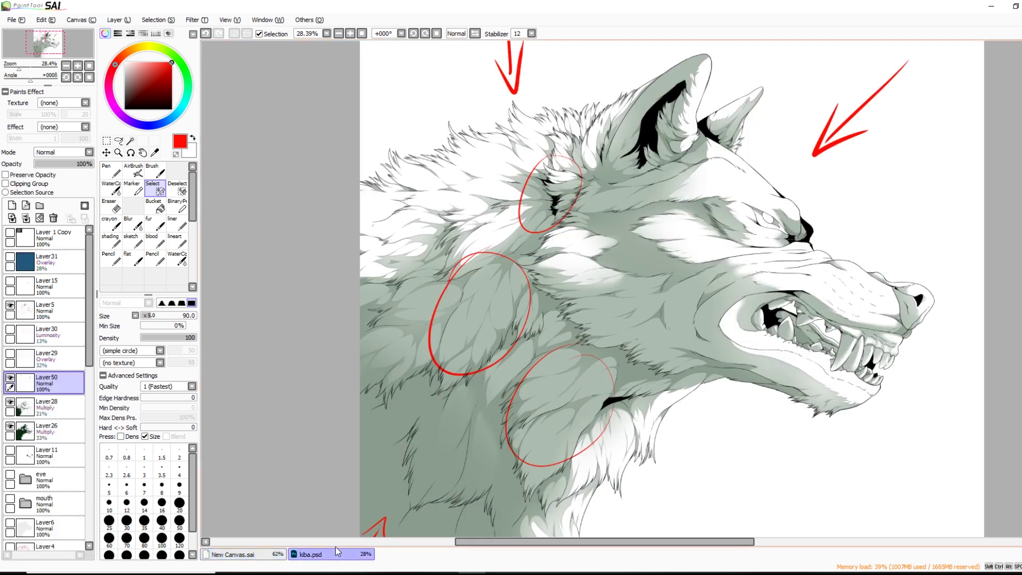
pyautogui.moveTo(563, 542); pyautogui.dragTo(530, 542)
pyautogui.scroll(5, 536, 542)
pyautogui.scroll(-3, 611, 289)
pyautogui.press('n')
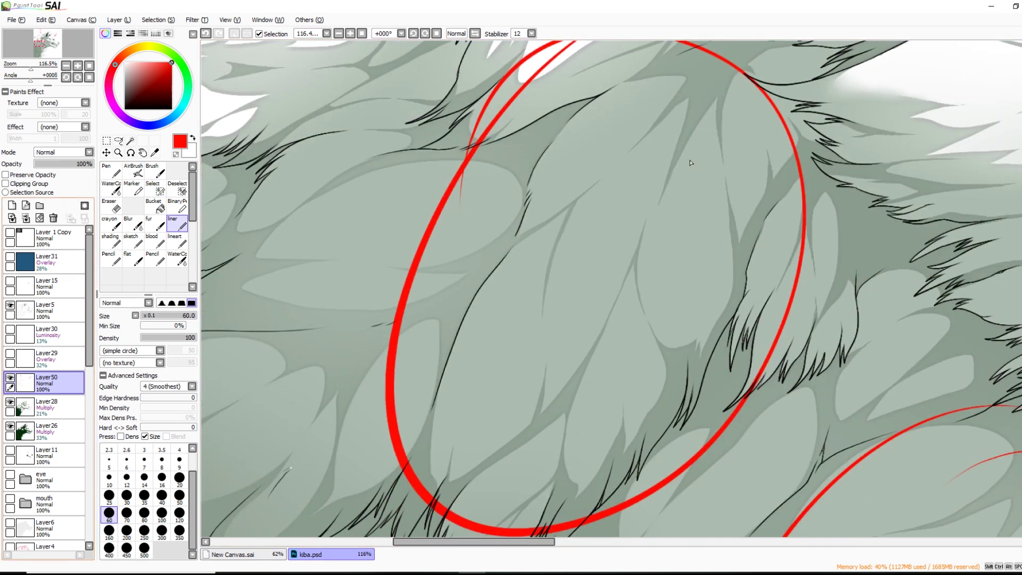
pyautogui.hotkey('ctrl', 'z')
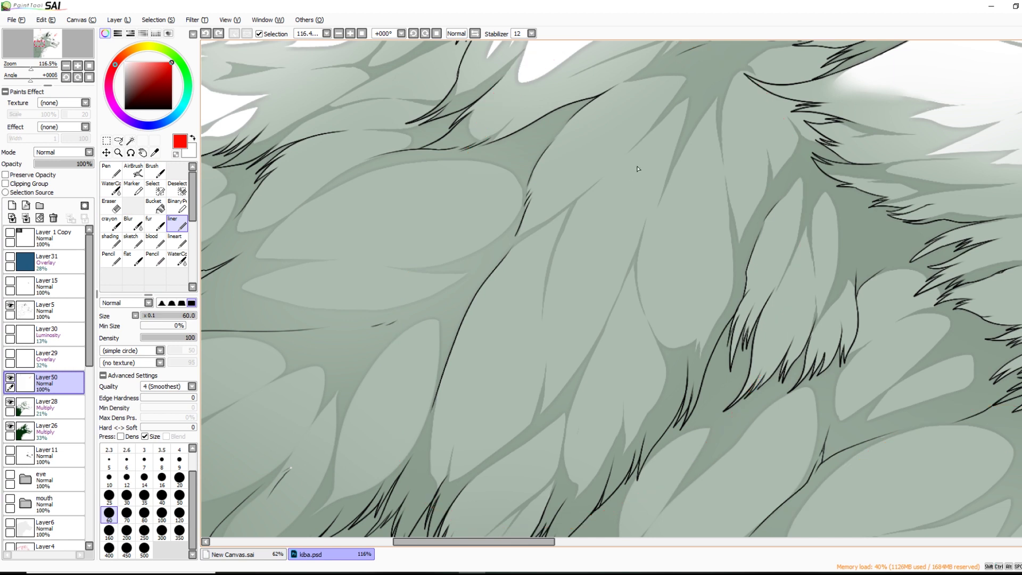
# Trace the broken, tapered shadow edges inside the neck fur clump in red and mark the gap between strands with an arrow
pyautogui.moveTo(626, 169); pyautogui.dragTo(653, 177)
pyautogui.moveTo(692, 73); pyautogui.dragTo(623, 154)
pyautogui.moveTo(508, 245)
pyautogui.mouseDown()
pyautogui.moveTo(608, 174)
pyautogui.moveTo(583, 201)
pyautogui.moveTo(545, 308)
pyautogui.mouseUp()
pyautogui.moveTo(533, 431); pyautogui.dragTo(544, 353)
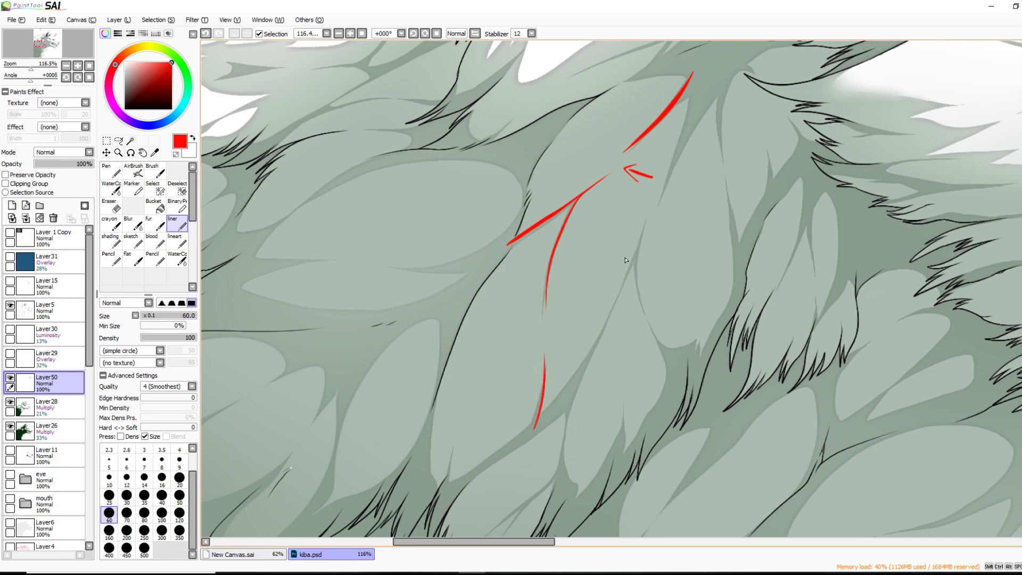
pyautogui.scroll(-3, 626, 259)
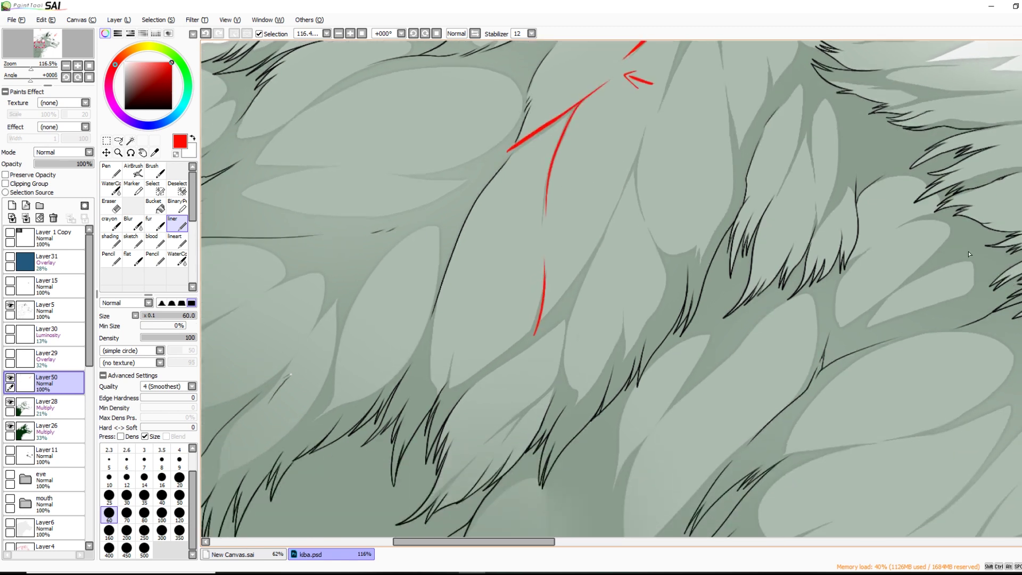
pyautogui.moveTo(552, 411)
pyautogui.mouseDown()
pyautogui.moveTo(565, 301)
pyautogui.moveTo(644, 139)
pyautogui.moveTo(644, 213)
pyautogui.mouseUp()
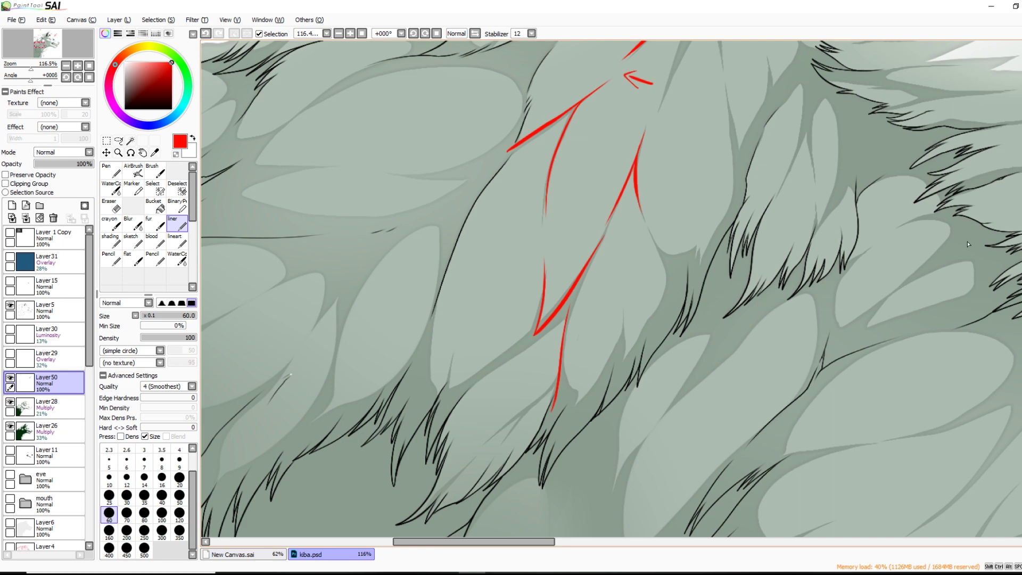
pyautogui.scroll(6, 994, 311)
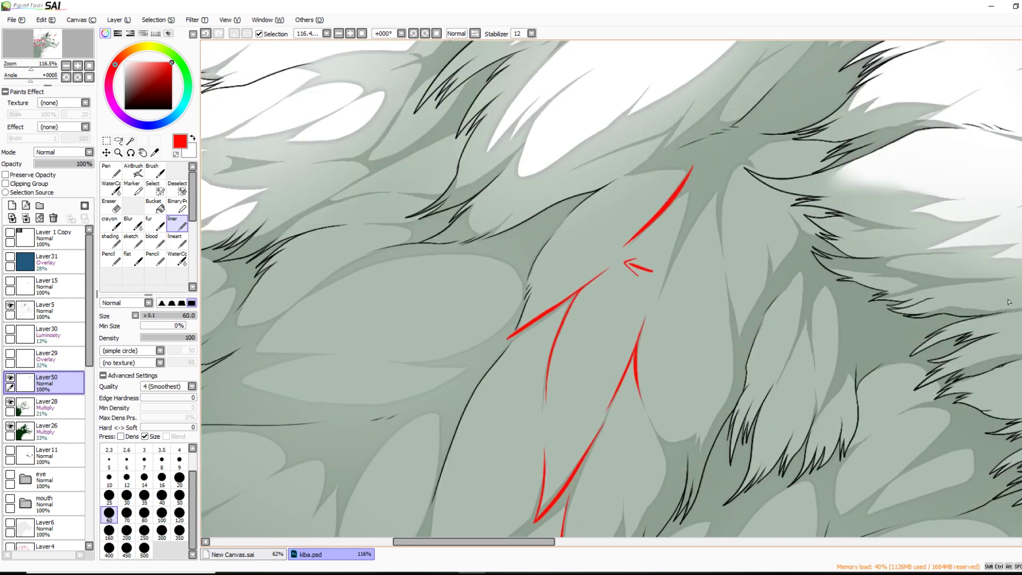
pyautogui.moveTo(30, 63); pyautogui.dragTo(24, 63)
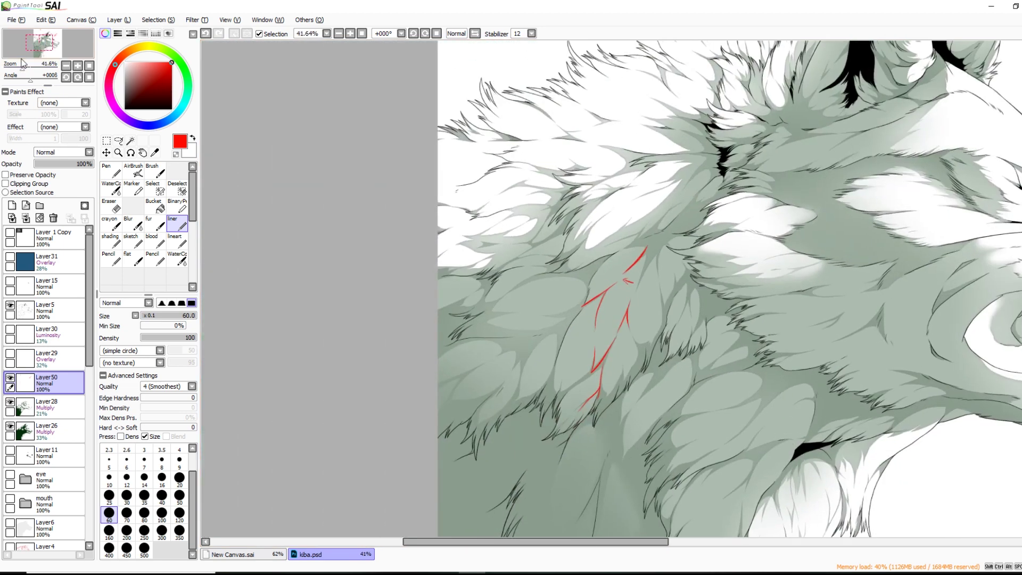
pyautogui.scroll(-2, 730, 289)
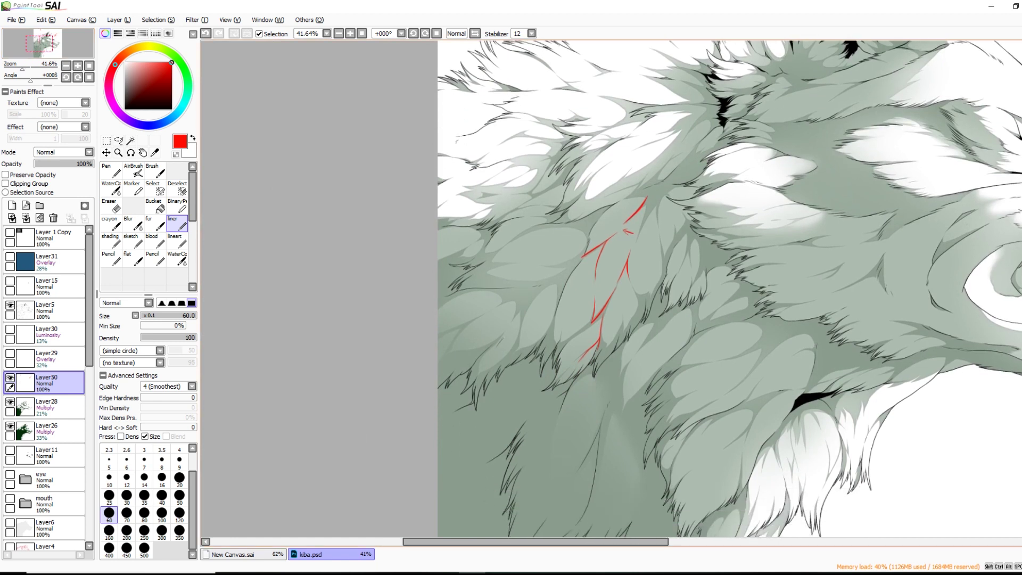
pyautogui.scroll(-4, 987, 357)
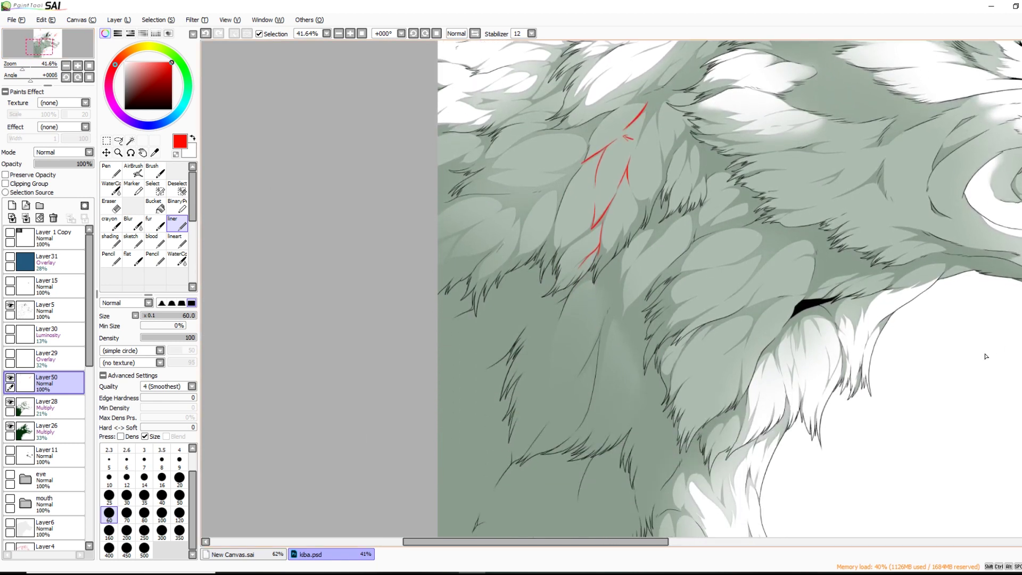
pyautogui.scroll(6, 729, 289)
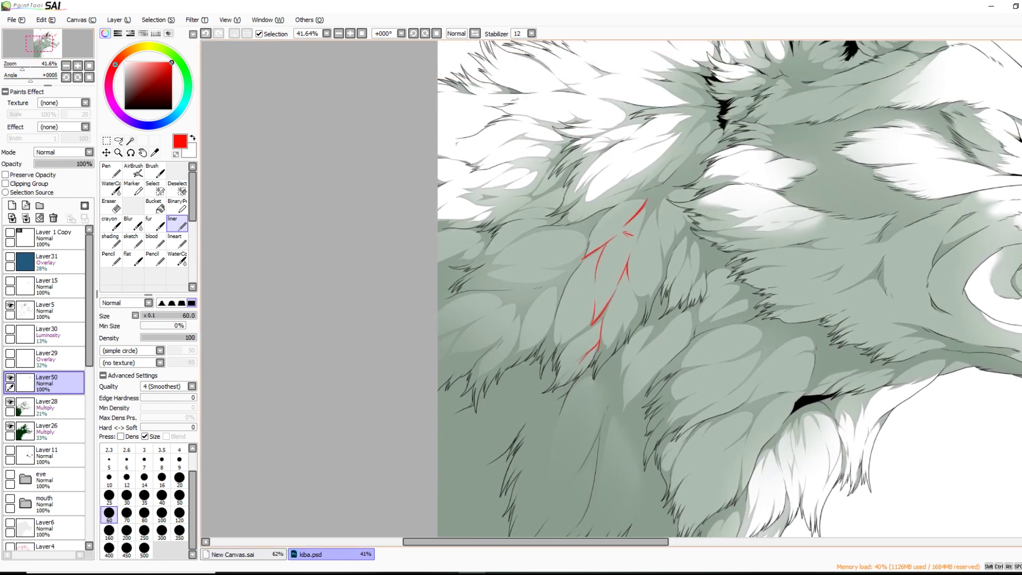
# Return to New Canvas.sai and, on Layer4, reshape the lower light-side clump's shadow edge with tapered selection strokes
pyautogui.click(248, 554)
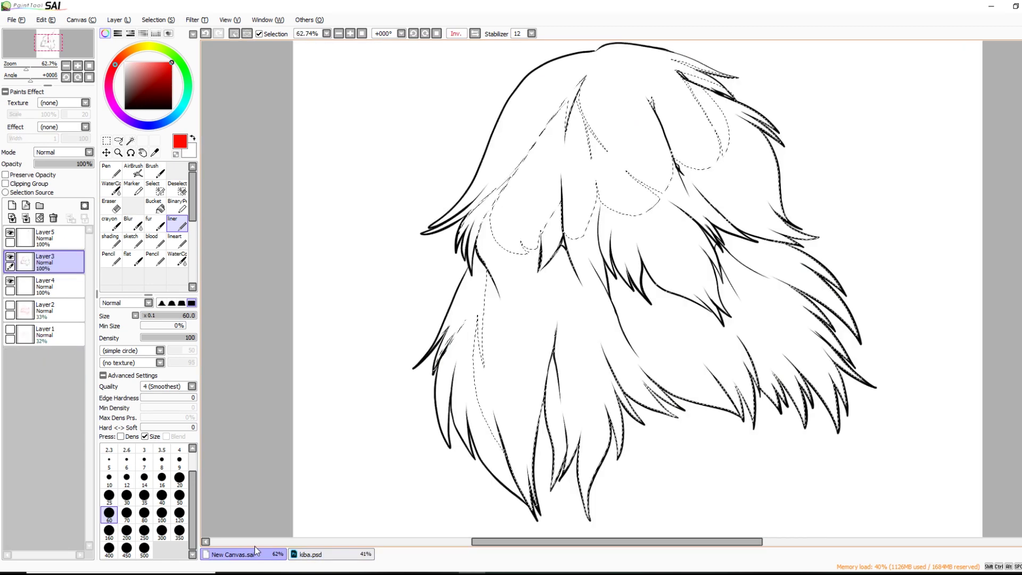
pyautogui.click(64, 286)
pyautogui.click(155, 188)
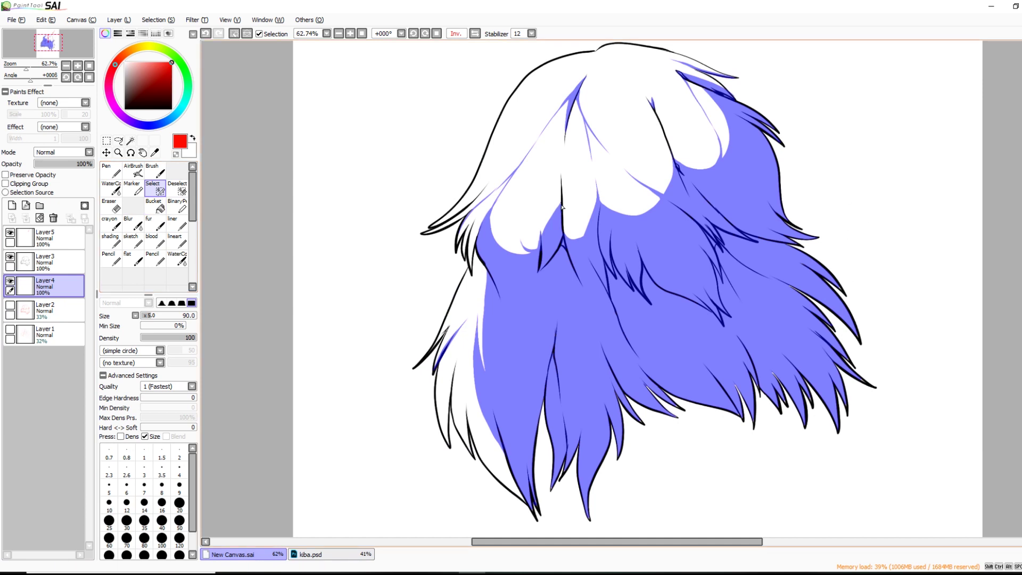
pyautogui.hotkey('ctrl', 'z')
pyautogui.moveTo(487, 278); pyautogui.dragTo(468, 317)
pyautogui.moveTo(479, 401); pyautogui.dragTo(481, 439)
pyautogui.hotkey('ctrl', 'z')
pyautogui.moveTo(474, 382)
pyautogui.mouseDown()
pyautogui.moveTo(485, 459)
pyautogui.moveTo(489, 406)
pyautogui.mouseUp()
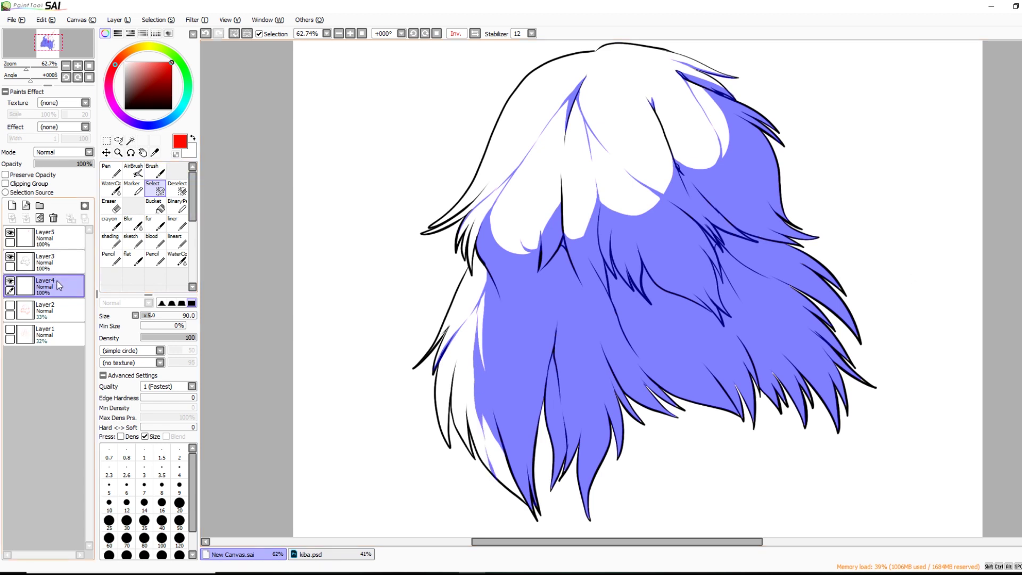
# Choose a medium blue, fill the selected shadow areas on Layer4 with it and clear the selection
pyautogui.click(169, 119)
pyautogui.click(158, 70)
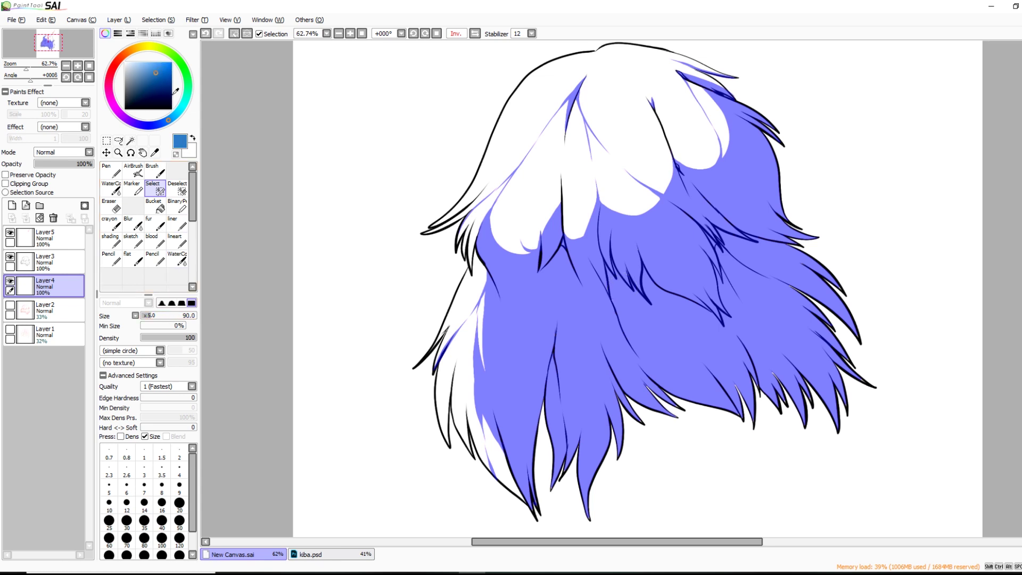
pyautogui.click(192, 20)
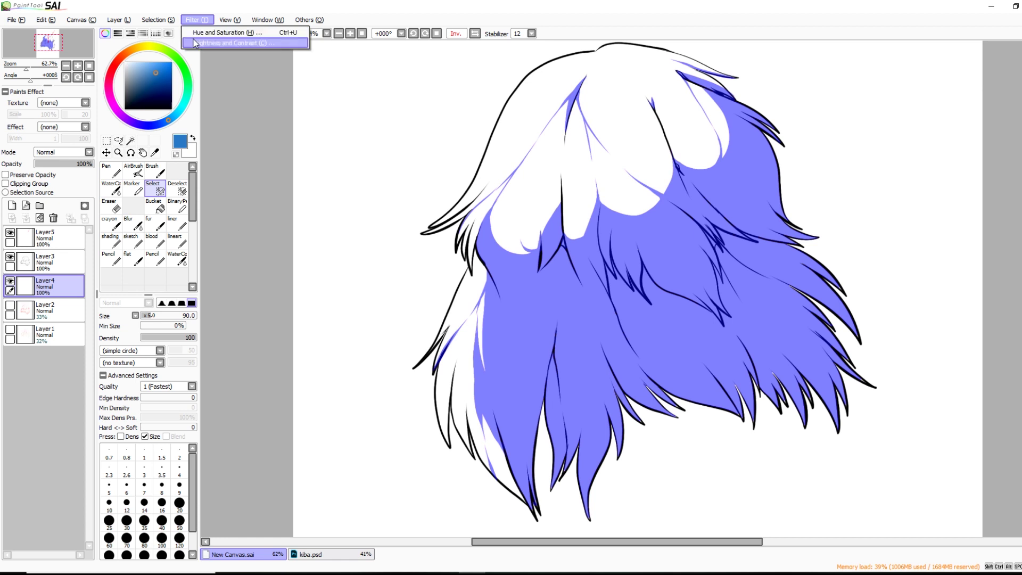
pyautogui.moveTo(122, 26)
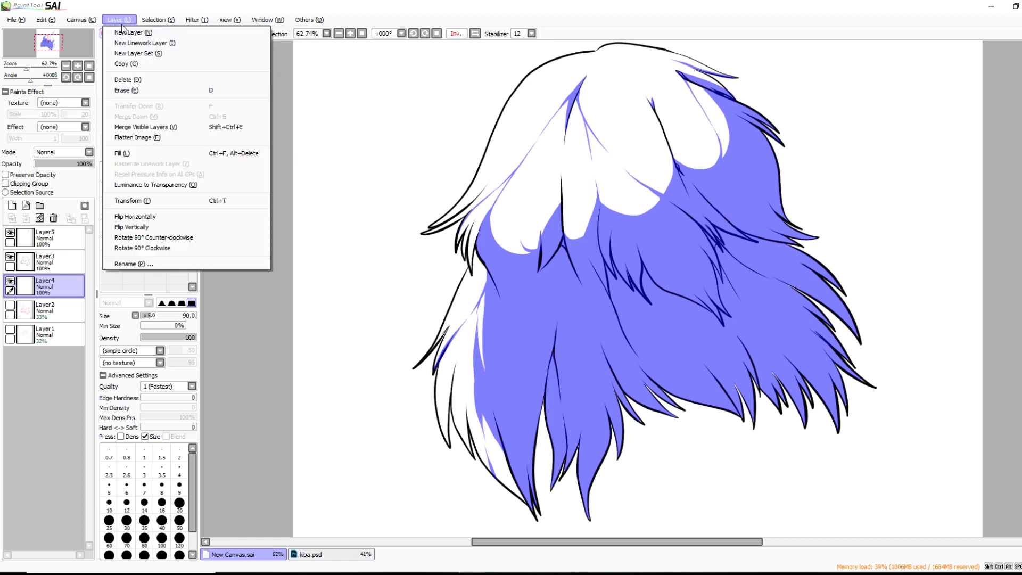
pyautogui.click(143, 154)
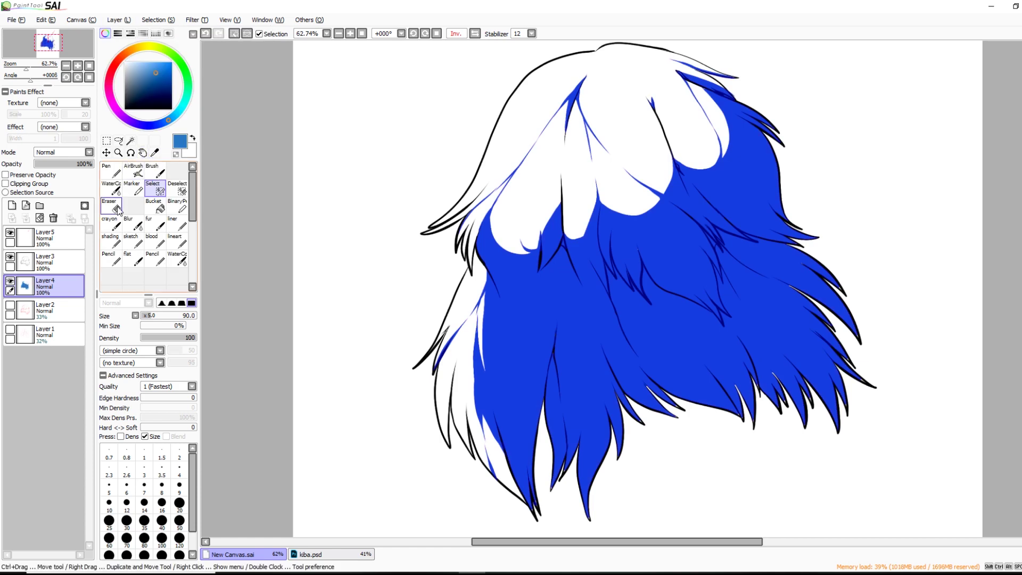
pyautogui.click(159, 19)
pyautogui.click(168, 31)
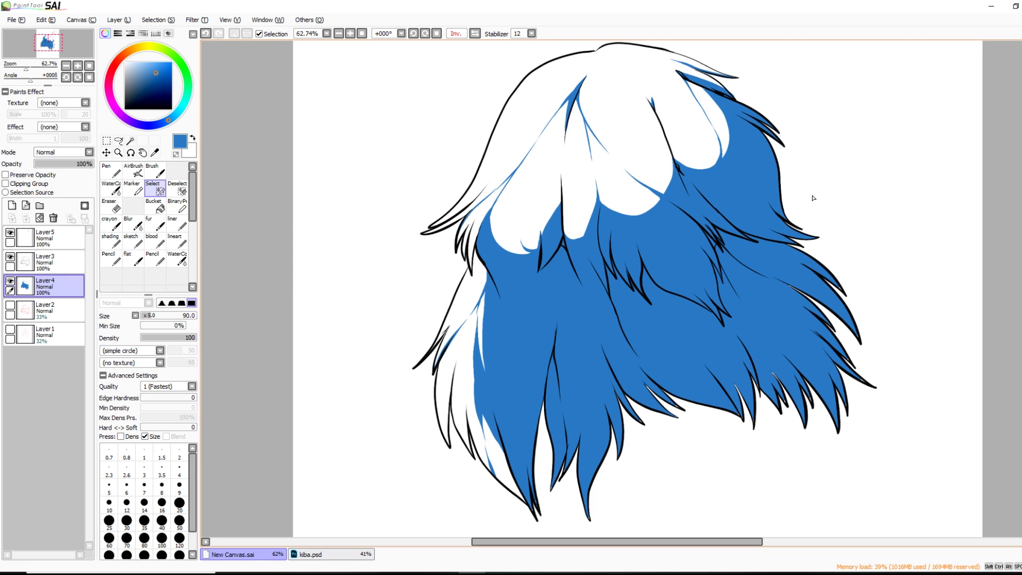
# Lower Layer4's opacity to 47%, mirror the view and add a new layer above Layer4
pyautogui.press('h')
pyautogui.press('h')
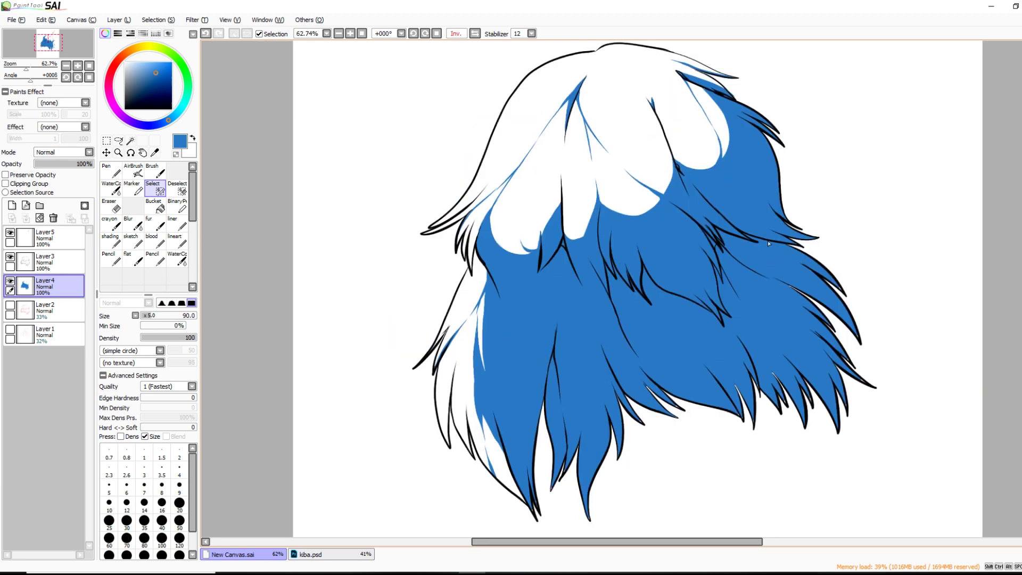
pyautogui.click(62, 162)
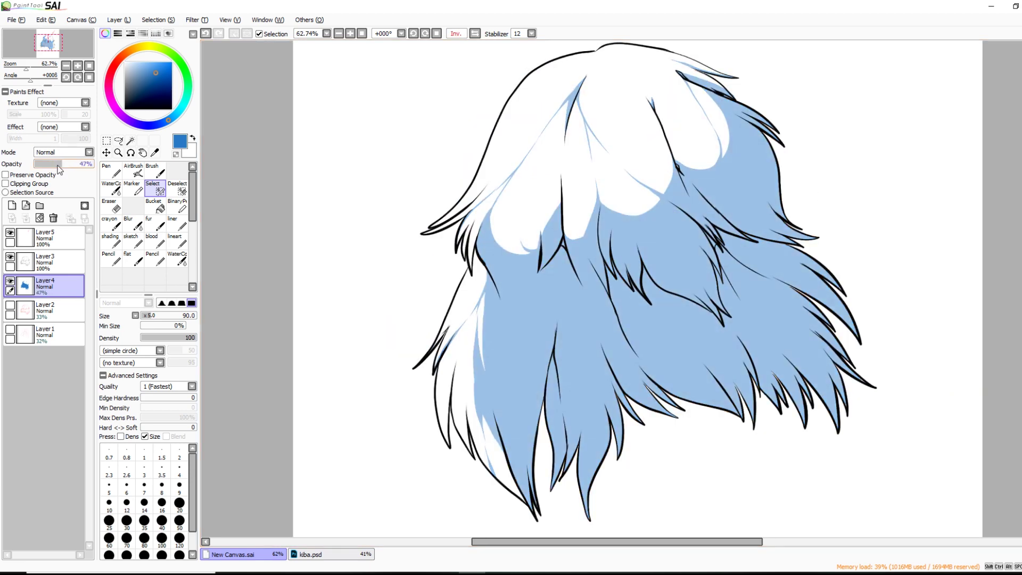
pyautogui.press('h')
pyautogui.click(26, 204)
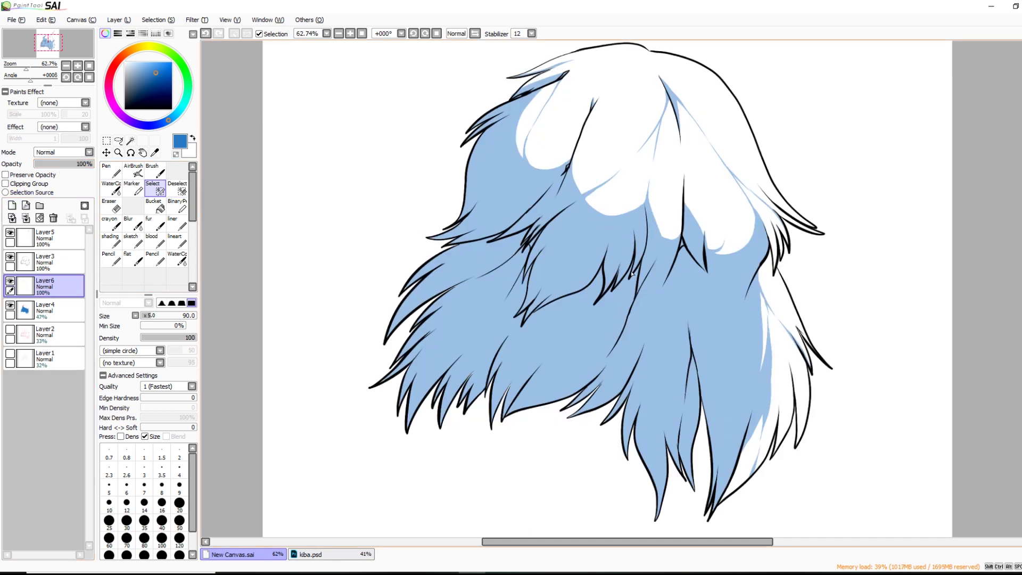
# Outline a deeper shadow pocket with curved, tapered selection strokes beneath the strands where the upper and middle shaded clumps meet
pyautogui.moveTo(579, 541); pyautogui.dragTo(552, 516)
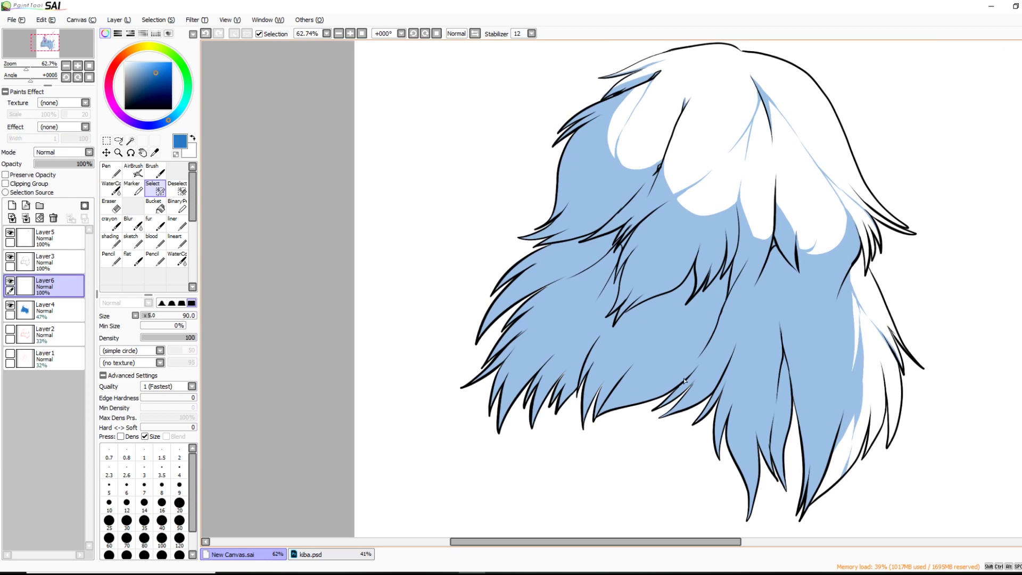
pyautogui.moveTo(26, 62); pyautogui.dragTo(29, 62)
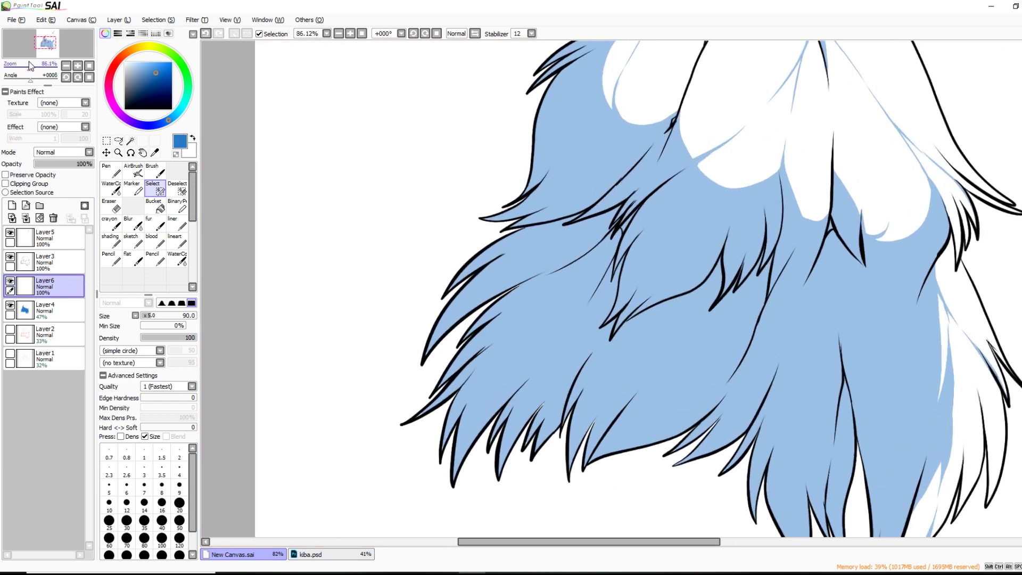
pyautogui.scroll(-2, 611, 288)
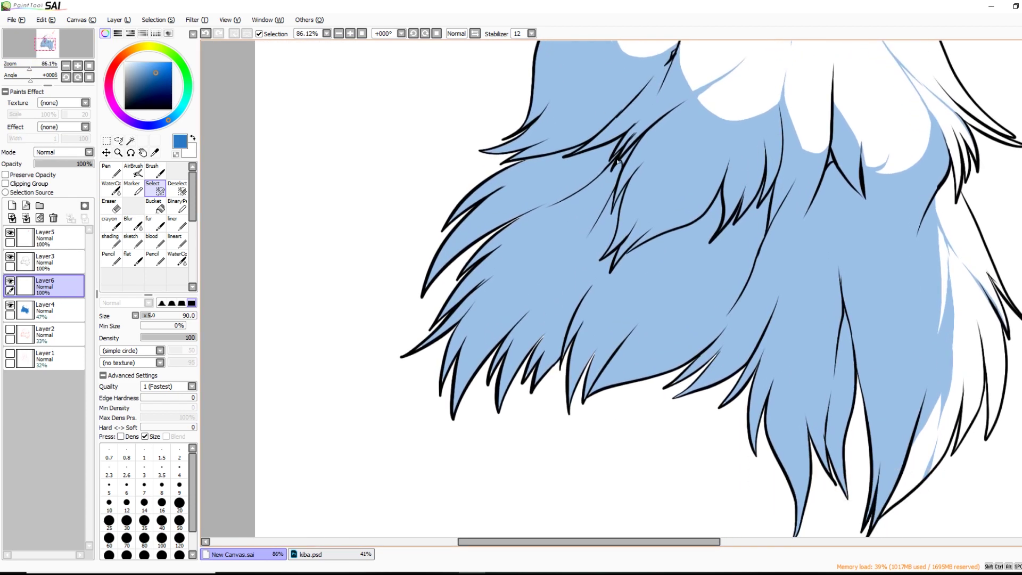
pyautogui.moveTo(575, 197)
pyautogui.mouseDown()
pyautogui.moveTo(605, 188)
pyautogui.moveTo(598, 217)
pyautogui.moveTo(575, 193)
pyautogui.moveTo(587, 159)
pyautogui.moveTo(514, 188)
pyautogui.moveTo(558, 155)
pyautogui.mouseUp()
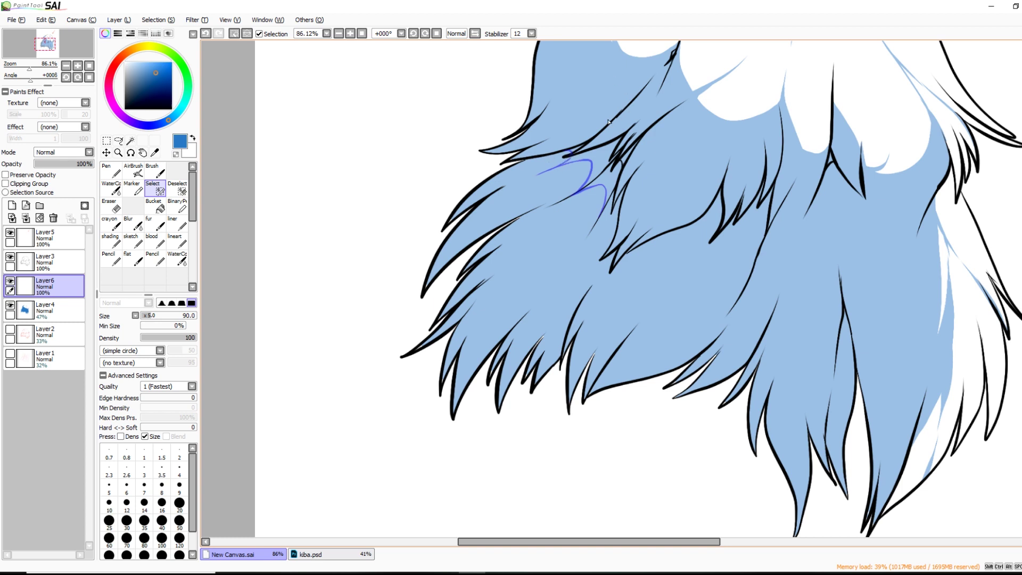
# Using Layer3's line art, fill the outlined shadow pocket into the selection with the magic wand and touch up its edges
pyautogui.click(80, 258)
pyautogui.click(131, 140)
pyautogui.click(595, 162)
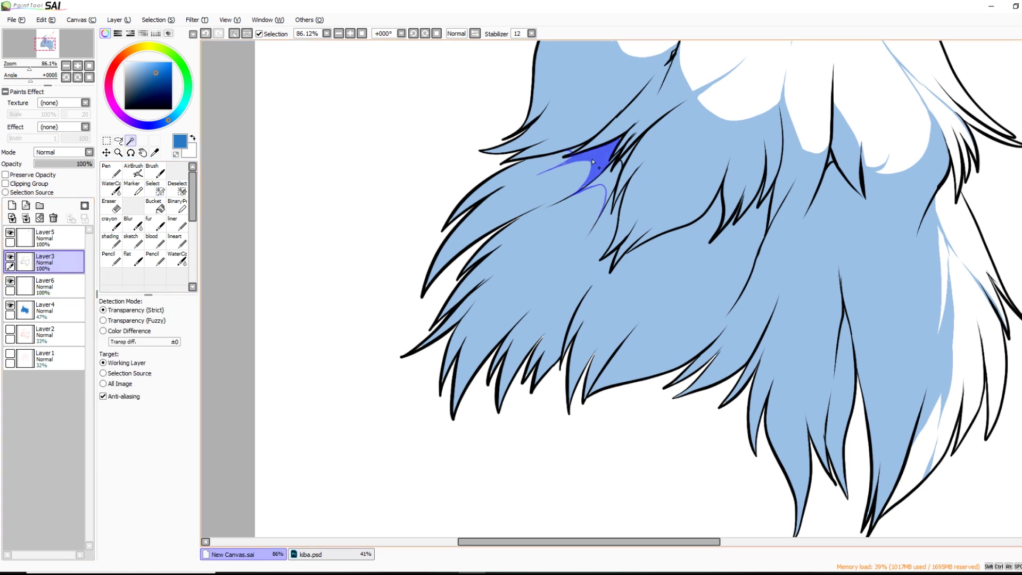
pyautogui.click(575, 151)
pyautogui.click(605, 179)
pyautogui.press('s')
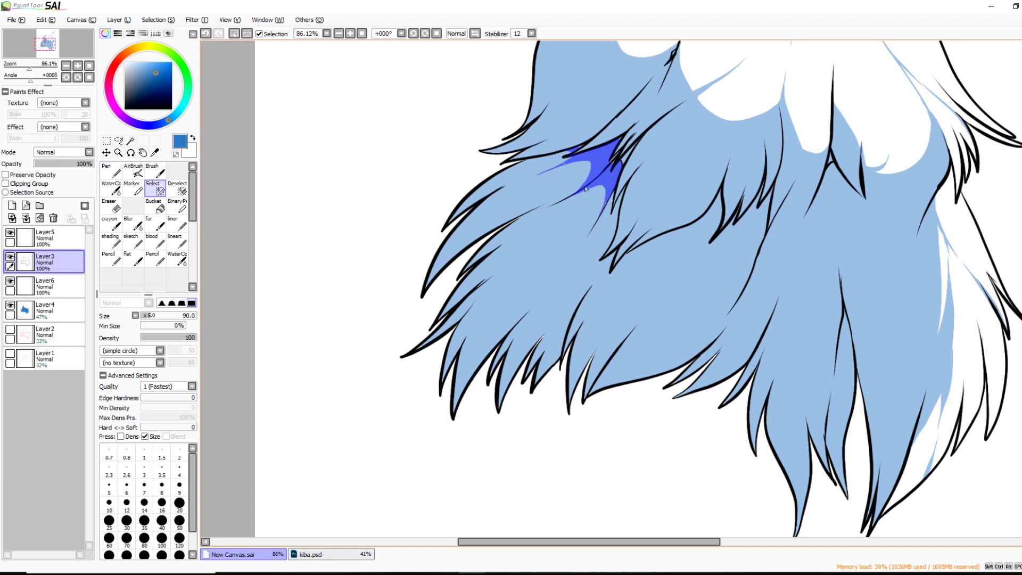
pyautogui.press('w')
pyautogui.click(628, 154)
pyautogui.press('s')
pyautogui.press('w')
pyautogui.press('s')
# Add tapered selection strands in the longest outer tuft and trailing down from the shadow pocket
pyautogui.moveTo(688, 541); pyautogui.dragTo(697, 523)
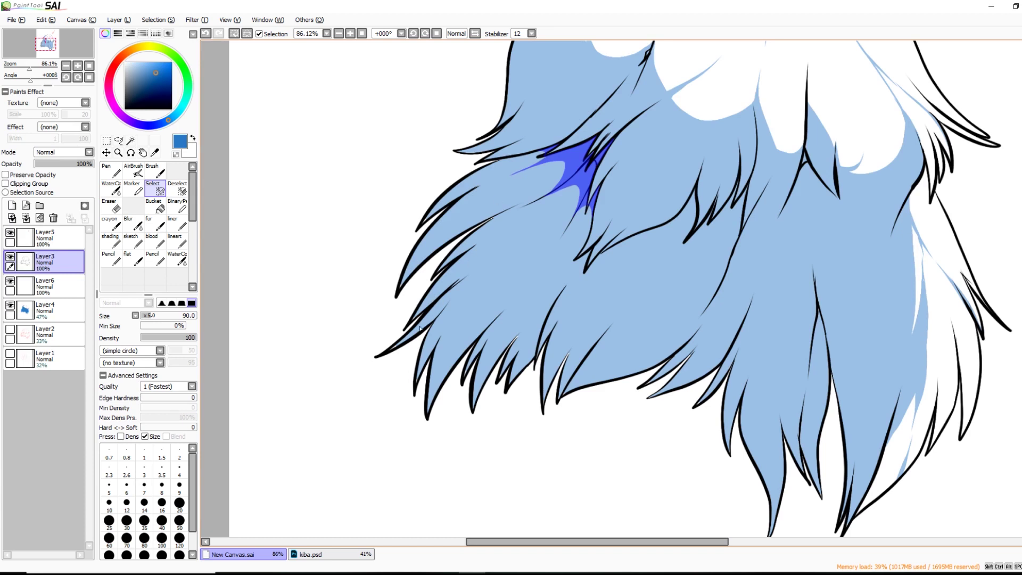
pyautogui.moveTo(389, 354); pyautogui.dragTo(478, 277)
pyautogui.moveTo(550, 198)
pyautogui.mouseDown()
pyautogui.moveTo(465, 291)
pyautogui.moveTo(565, 174)
pyautogui.moveTo(498, 237)
pyautogui.mouseUp()
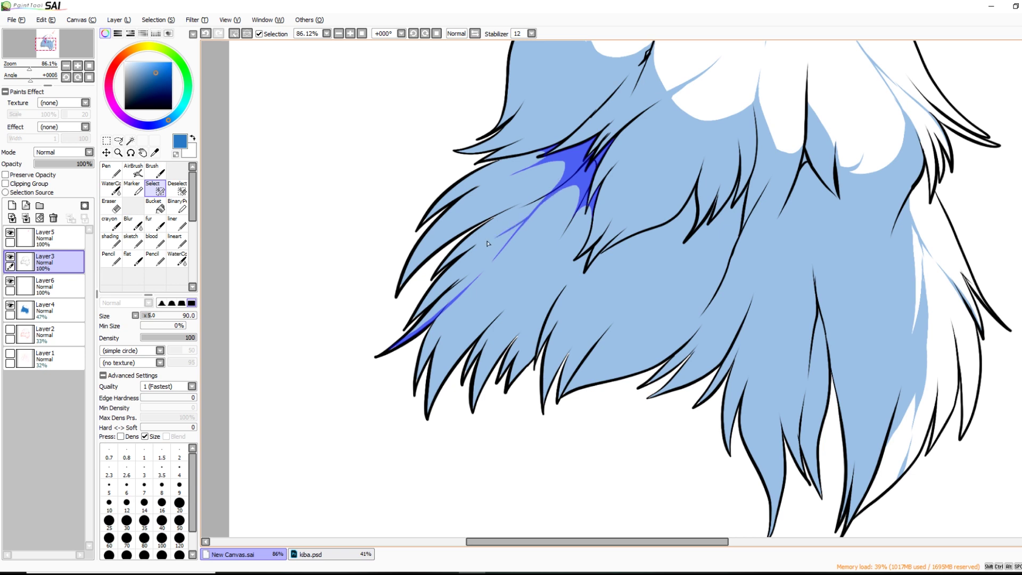
# Add tapered selection shadows rising from two of the lower-edge tufts and another strand branching outward from the shadow pocket
pyautogui.moveTo(464, 380); pyautogui.dragTo(538, 269)
pyautogui.moveTo(525, 312); pyautogui.dragTo(534, 288)
pyautogui.moveTo(518, 327); pyautogui.dragTo(547, 257)
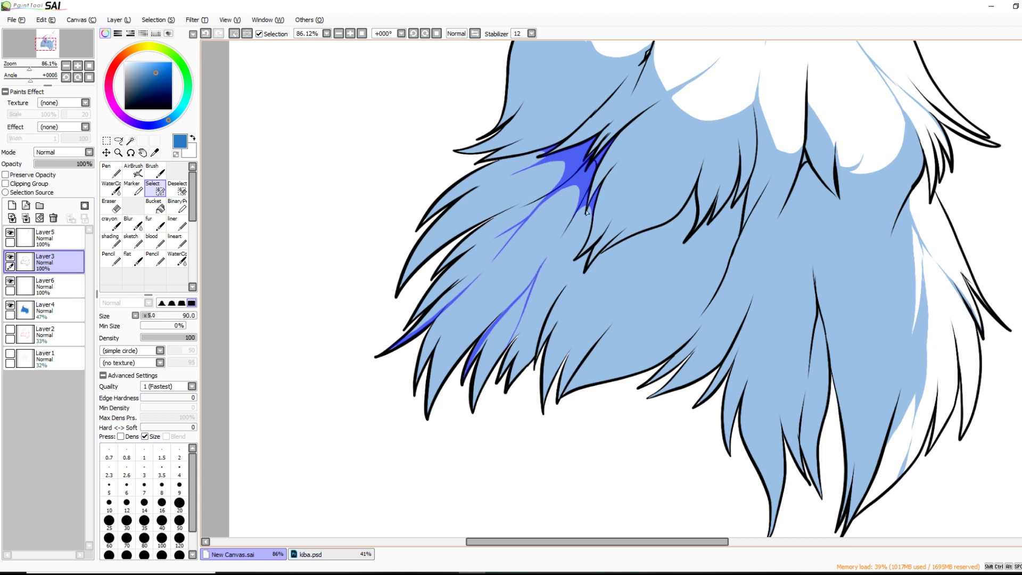
pyautogui.moveTo(548, 323)
pyautogui.mouseDown()
pyautogui.moveTo(509, 389)
pyautogui.moveTo(547, 308)
pyautogui.moveTo(526, 338)
pyautogui.mouseUp()
pyautogui.hotkey('ctrl', 'z')
pyautogui.moveTo(551, 179)
pyautogui.mouseDown()
pyautogui.moveTo(470, 228)
pyautogui.moveTo(528, 208)
pyautogui.moveTo(470, 238)
pyautogui.mouseUp()
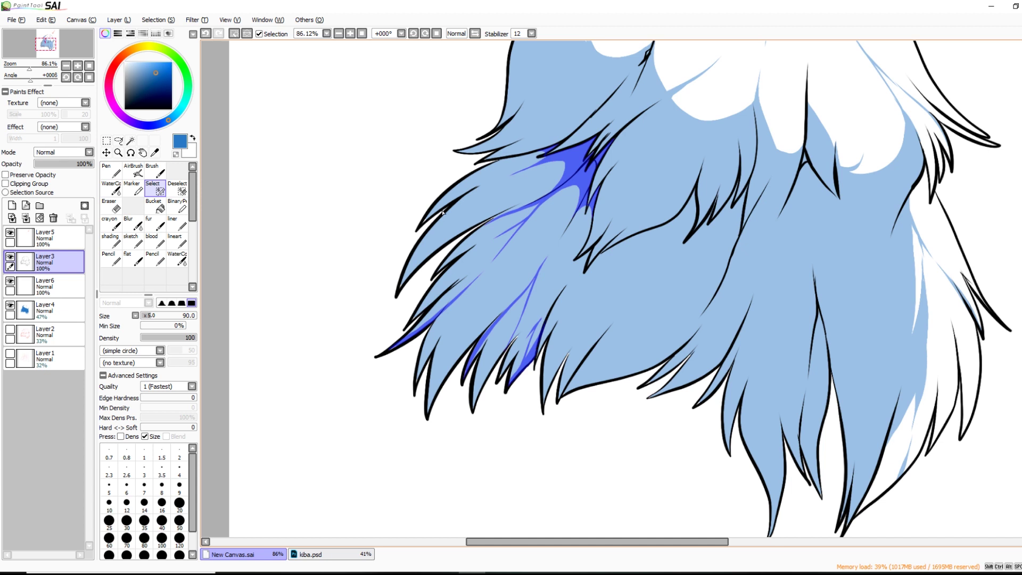
# Select the shadow of the upper outer tuft and redraw a thin curved strand linking the neighbouring tuft to the pocket's strands
pyautogui.moveTo(436, 209); pyautogui.dragTo(492, 182)
pyautogui.hotkey('ctrl', 'z')
pyautogui.hotkey('ctrl', 'z')
pyautogui.moveTo(476, 206); pyautogui.dragTo(468, 213)
pyautogui.moveTo(515, 255); pyautogui.dragTo(505, 282)
pyautogui.hotkey('ctrl', 'z')
pyautogui.hotkey('ctrl', 'z')
pyautogui.moveTo(450, 212); pyautogui.dragTo(439, 232)
pyautogui.hotkey('ctrl', 'z')
pyautogui.moveTo(438, 239); pyautogui.dragTo(462, 209)
pyautogui.hotkey('ctrl', 'z')
pyautogui.moveTo(438, 242)
pyautogui.mouseDown()
pyautogui.moveTo(453, 216)
pyautogui.moveTo(526, 200)
pyautogui.moveTo(493, 214)
pyautogui.moveTo(484, 212)
pyautogui.mouseUp()
pyautogui.hotkey('ctrl', 'z')
pyautogui.click(487, 212)
# Try a long tapered selection strand from the shadow pocket down to the lower-edge tufts, then undo it
pyautogui.moveTo(456, 366); pyautogui.dragTo(461, 342)
pyautogui.hotkey('ctrl', 'z')
pyautogui.moveTo(571, 197); pyautogui.dragTo(446, 358)
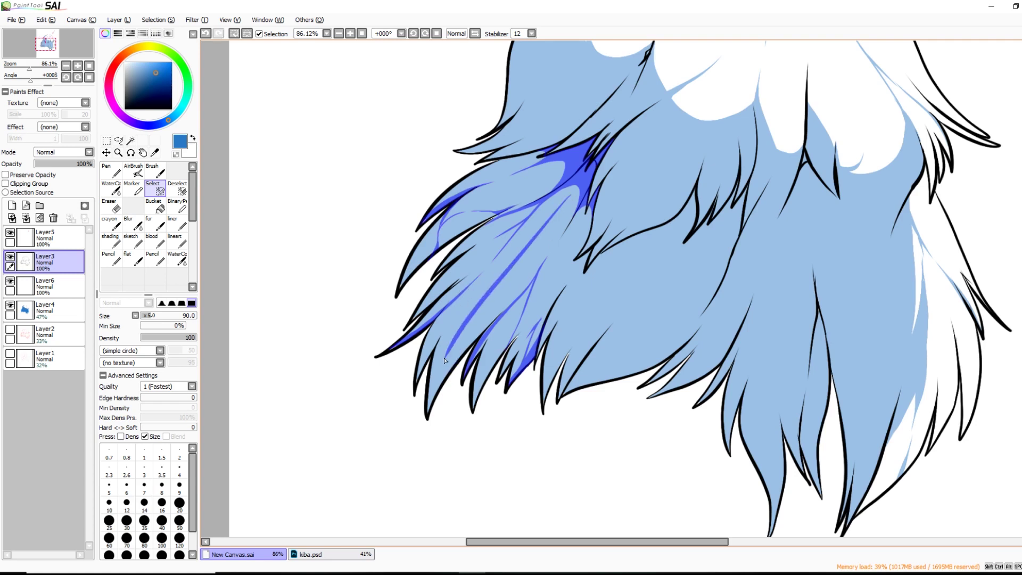
pyautogui.hotkey('ctrl', 'z')
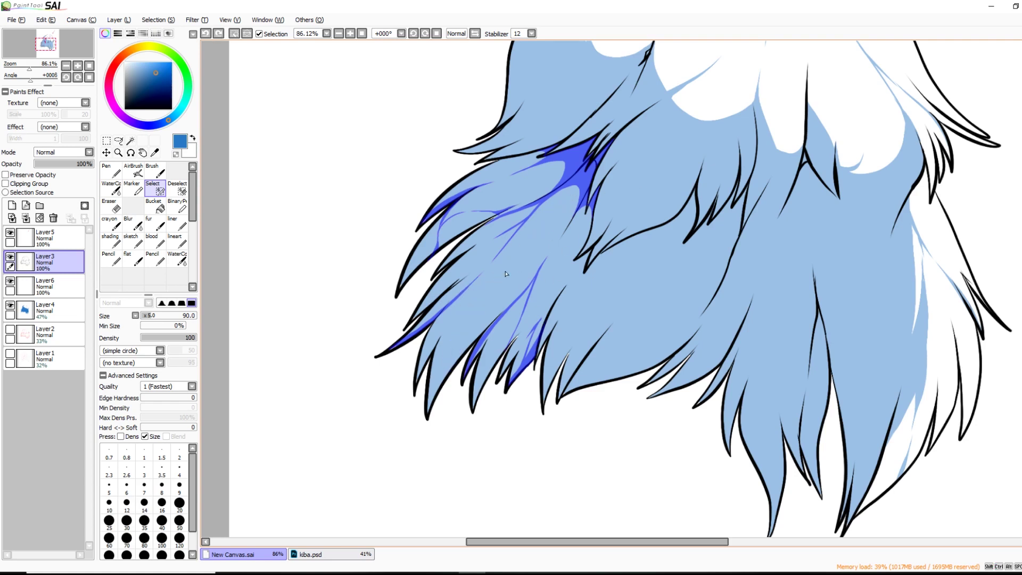
# Add thin curved selection strands linking the longest outer tuft to the top of the lower-edge shadow strand
pyautogui.moveTo(491, 322); pyautogui.dragTo(474, 351)
pyautogui.moveTo(443, 314); pyautogui.dragTo(491, 298)
pyautogui.moveTo(540, 269)
pyautogui.mouseDown()
pyautogui.moveTo(493, 299)
pyautogui.moveTo(526, 280)
pyautogui.moveTo(514, 289)
pyautogui.moveTo(472, 301)
pyautogui.moveTo(514, 291)
pyautogui.moveTo(462, 305)
pyautogui.moveTo(490, 298)
pyautogui.moveTo(468, 287)
pyautogui.moveTo(537, 276)
pyautogui.mouseUp()
pyautogui.hotkey('ctrl', 'z')
pyautogui.moveTo(453, 317)
pyautogui.mouseDown()
pyautogui.moveTo(478, 301)
pyautogui.moveTo(441, 336)
pyautogui.mouseUp()
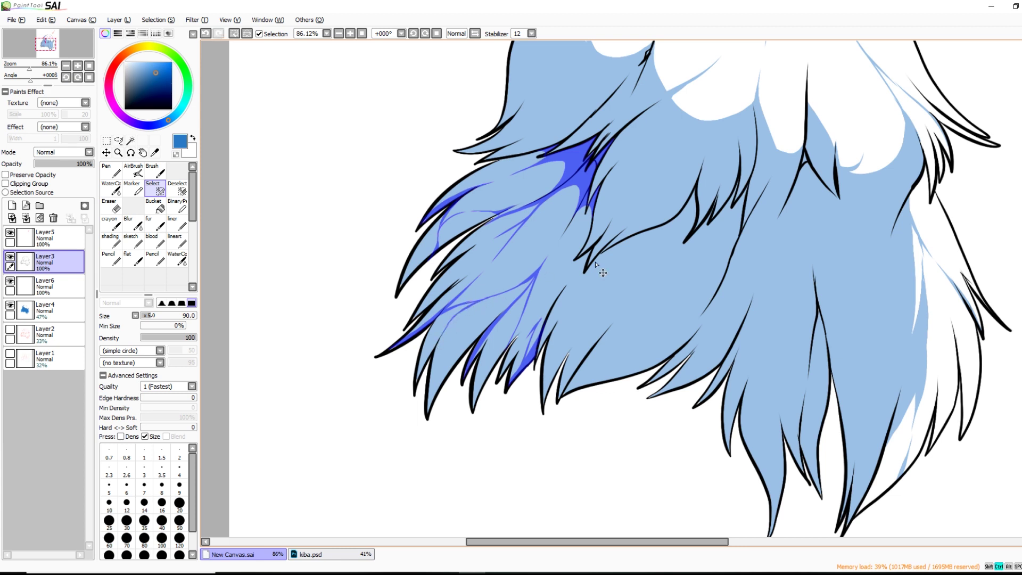
pyautogui.hotkey('ctrl', 'z')
# Zoom in, branch a fine strand down from the curved link and undo the extra strokes at the strands' meeting point
pyautogui.moveTo(526, 542); pyautogui.dragTo(500, 542)
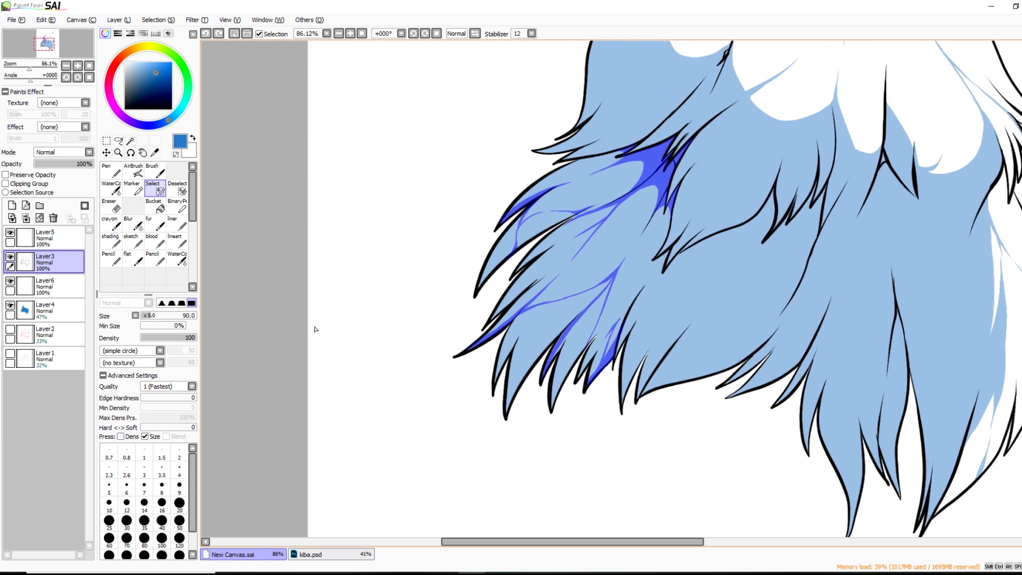
pyautogui.scroll(3, 555, 286)
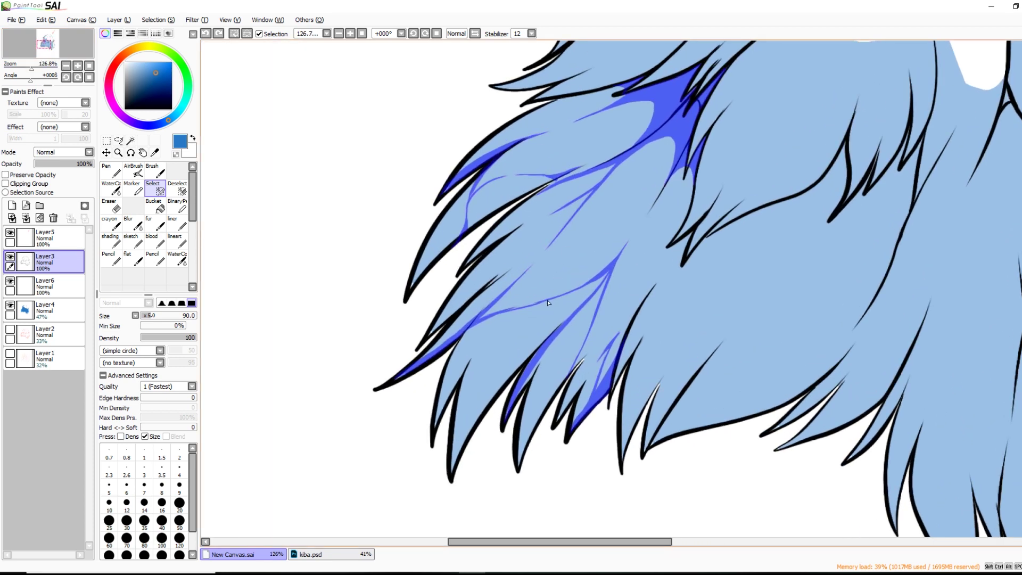
pyautogui.moveTo(549, 303)
pyautogui.mouseDown()
pyautogui.moveTo(508, 320)
pyautogui.moveTo(480, 352)
pyautogui.mouseUp()
pyautogui.moveTo(630, 263); pyautogui.dragTo(616, 276)
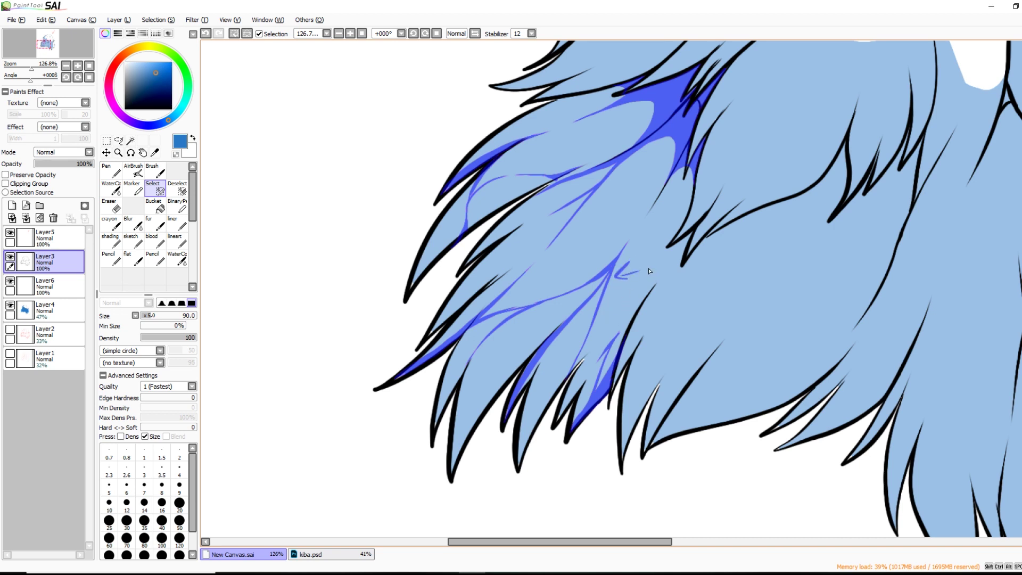
pyautogui.hotkey('ctrl', 'z')
pyautogui.hotkey('ctrl', 'z')
# Thin and taper the selection strand running down from the meeting point, alternating deselect and select strokes
pyautogui.press('d')
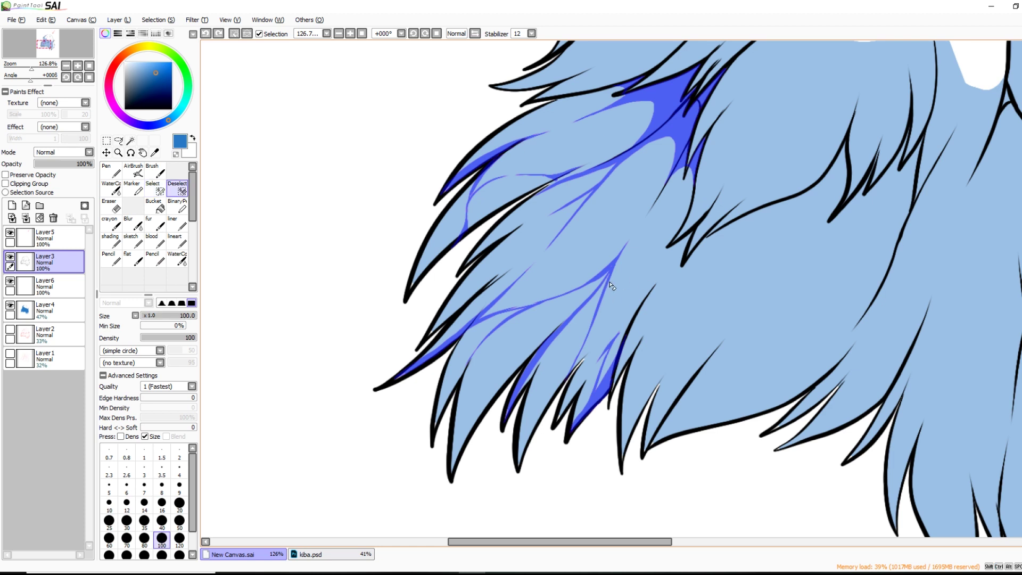
pyautogui.moveTo(618, 262); pyautogui.dragTo(600, 289)
pyautogui.press('e')
pyautogui.moveTo(620, 257); pyautogui.dragTo(591, 328)
pyautogui.press('e')
pyautogui.moveTo(624, 252); pyautogui.dragTo(597, 315)
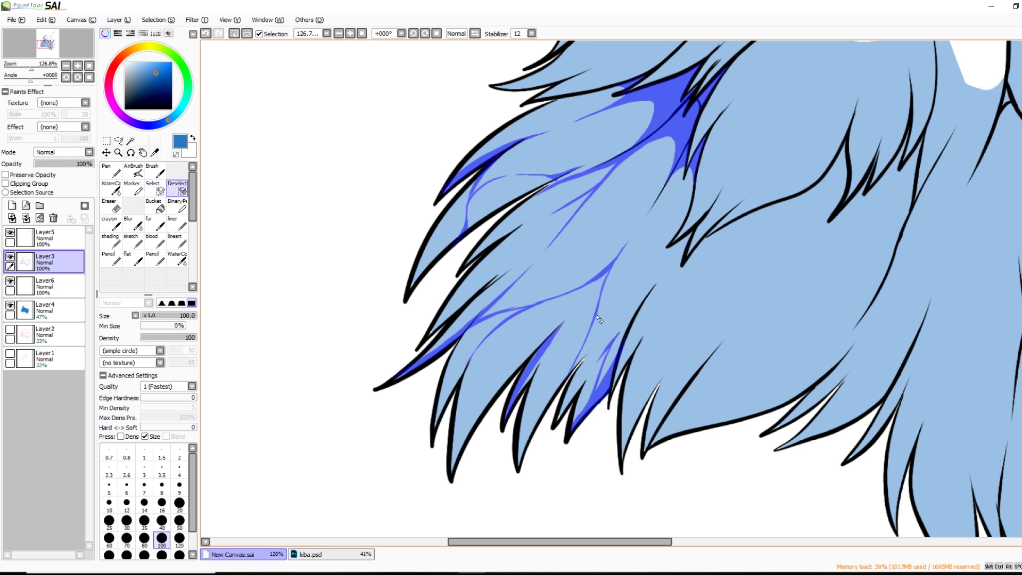
pyautogui.press('e')
pyautogui.moveTo(611, 271); pyautogui.dragTo(592, 323)
pyautogui.moveTo(610, 269); pyautogui.dragTo(603, 287)
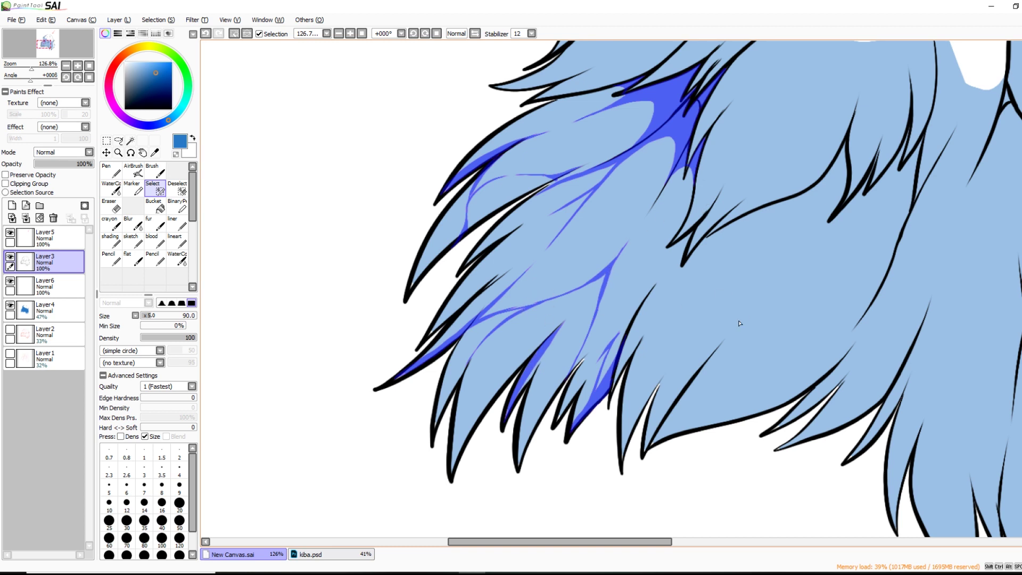
# Try an extra selection stroke at the upper end of the lower-edge tuft's shadow, then undo it
pyautogui.moveTo(558, 327)
pyautogui.mouseDown()
pyautogui.moveTo(570, 317)
pyautogui.moveTo(557, 342)
pyautogui.mouseUp()
pyautogui.hotkey('ctrl', 'z')
pyautogui.hotkey('ctrl', 'y')
pyautogui.hotkey('ctrl', 'z')
# Outline a shadow pocket beneath the central clump's pointed strands, fill it with the magic wand and sharpen its tip
pyautogui.moveTo(623, 541); pyautogui.dragTo(657, 542)
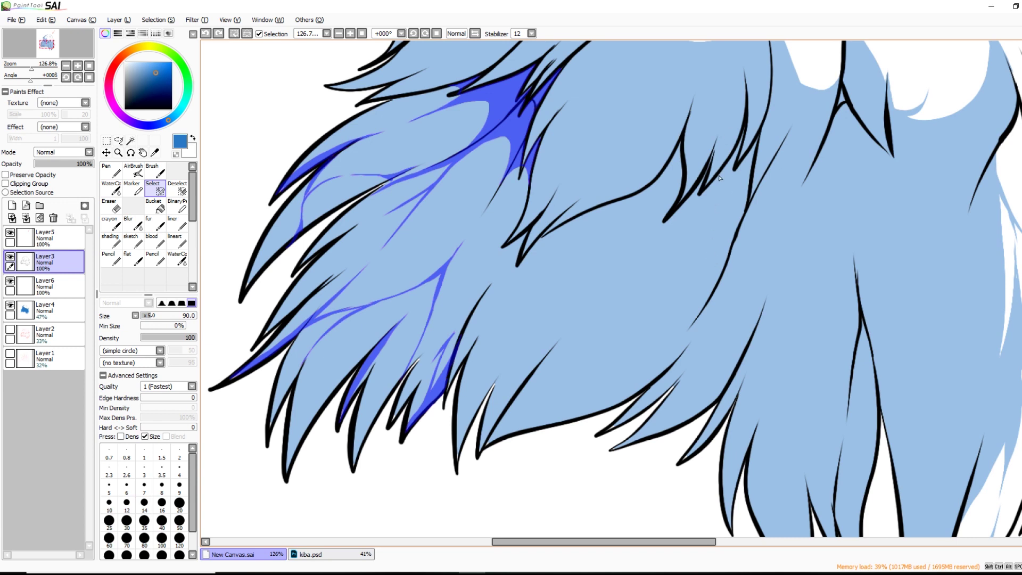
pyautogui.moveTo(716, 175)
pyautogui.mouseDown()
pyautogui.moveTo(737, 197)
pyautogui.moveTo(733, 236)
pyautogui.mouseUp()
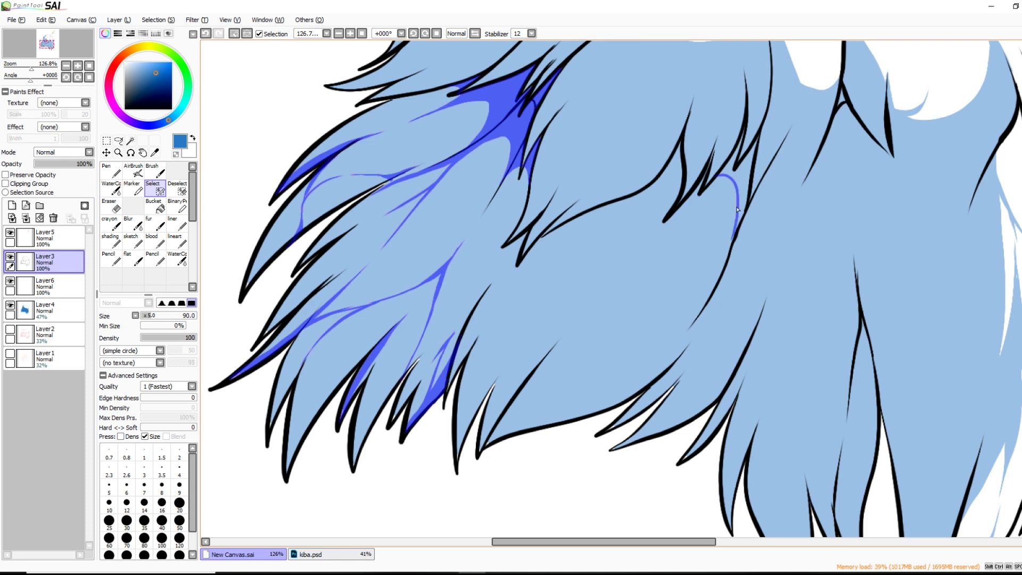
pyautogui.press('g')
pyautogui.press('a')
pyautogui.press('w')
pyautogui.click(741, 179)
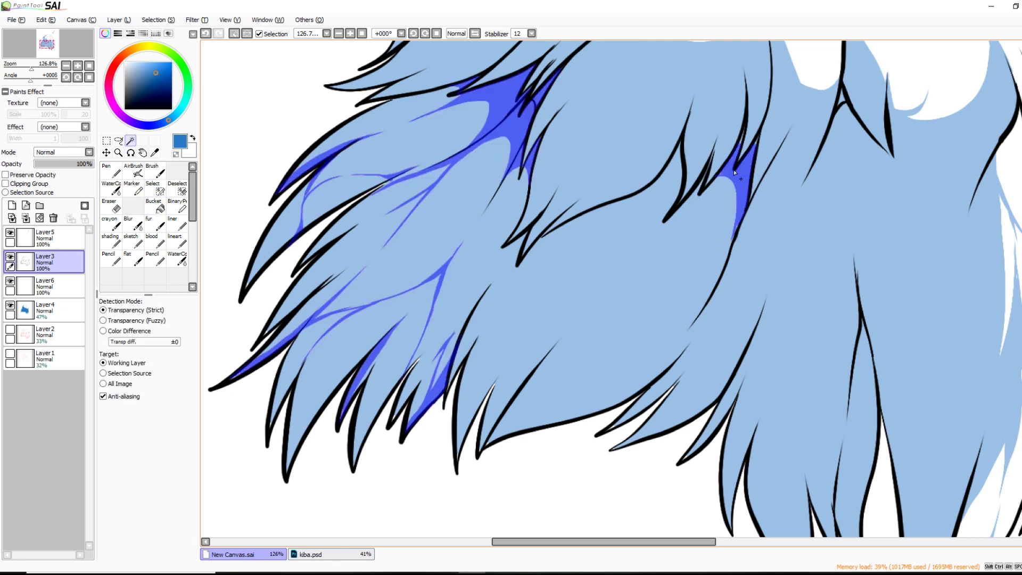
pyautogui.press('a')
pyautogui.moveTo(738, 149); pyautogui.dragTo(743, 134)
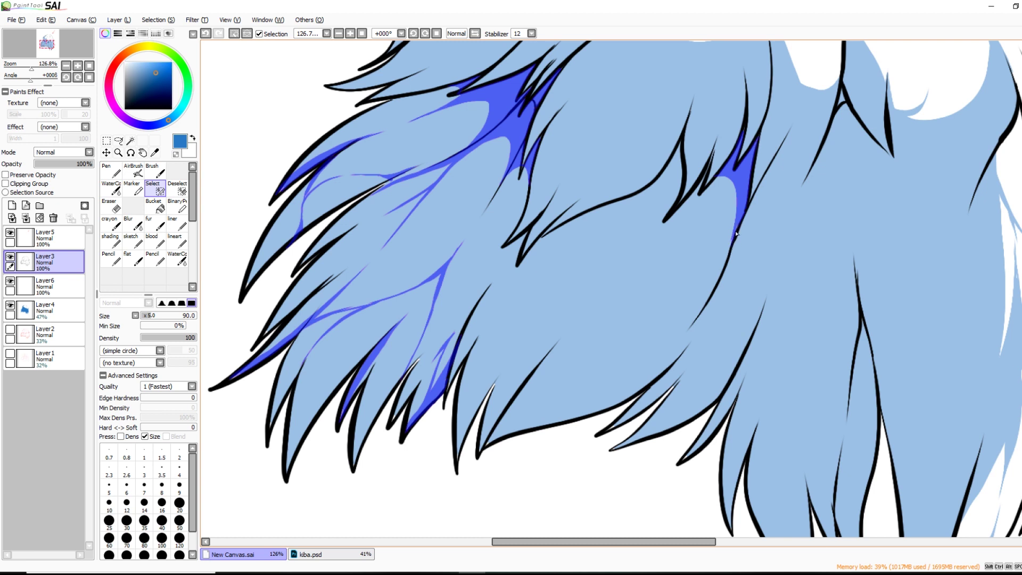
# Draw and refine a long tapered selection strand from the central pocket down to the wide lower-edge tuft's tip
pyautogui.moveTo(709, 164); pyautogui.dragTo(612, 278)
pyautogui.moveTo(485, 449); pyautogui.dragTo(591, 306)
pyautogui.press('e')
pyautogui.moveTo(519, 384)
pyautogui.mouseDown()
pyautogui.moveTo(651, 227)
pyautogui.moveTo(602, 283)
pyautogui.moveTo(647, 234)
pyautogui.moveTo(623, 274)
pyautogui.moveTo(657, 237)
pyautogui.moveTo(592, 307)
pyautogui.moveTo(622, 270)
pyautogui.moveTo(600, 305)
pyautogui.mouseUp()
pyautogui.press('s')
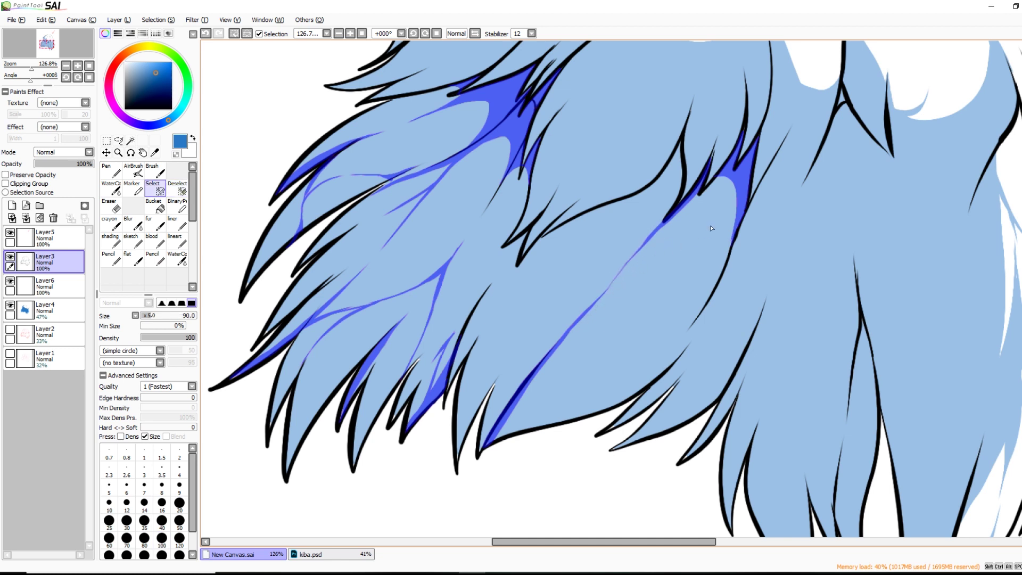
pyautogui.hotkey('ctrl', 'z')
pyautogui.hotkey('ctrl', 'y')
pyautogui.hotkey('ctrl', 'z')
pyautogui.moveTo(586, 312); pyautogui.dragTo(645, 241)
pyautogui.hotkey('ctrl', 'z')
# Outline the neighbouring shadow pocket under the central clump's curved edge and fill it with the magic wand
pyautogui.moveTo(605, 295)
pyautogui.mouseDown()
pyautogui.moveTo(666, 218)
pyautogui.moveTo(654, 230)
pyautogui.moveTo(664, 202)
pyautogui.moveTo(642, 193)
pyautogui.mouseUp()
pyautogui.press('w')
pyautogui.click(672, 182)
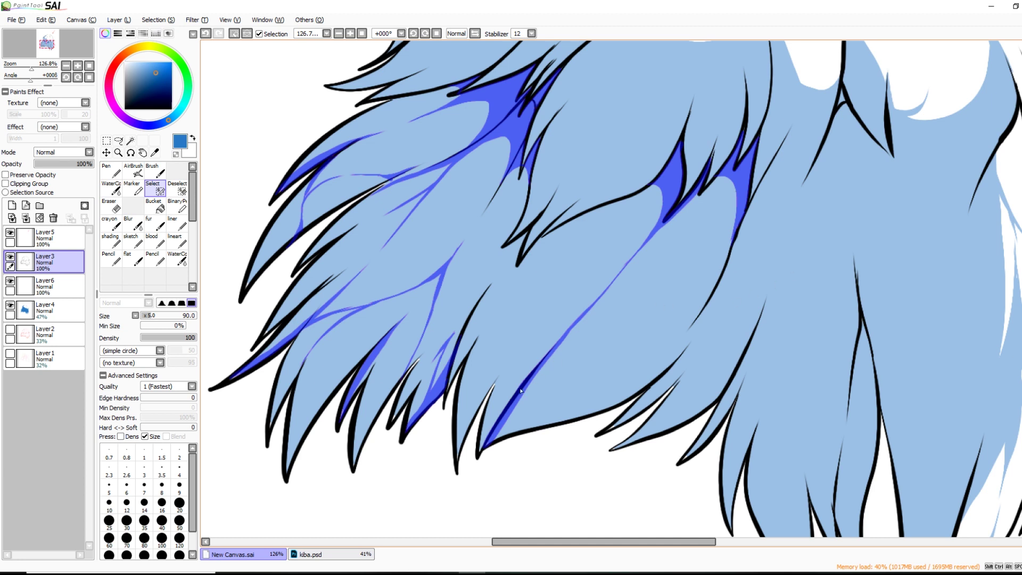
# Add a curved, tapered selection strand branching from the long strand across to the clump's dividing line
pyautogui.moveTo(537, 372); pyautogui.dragTo(671, 322)
pyautogui.moveTo(712, 292)
pyautogui.mouseDown()
pyautogui.moveTo(664, 326)
pyautogui.moveTo(713, 298)
pyautogui.mouseUp()
pyautogui.moveTo(536, 372); pyautogui.dragTo(600, 344)
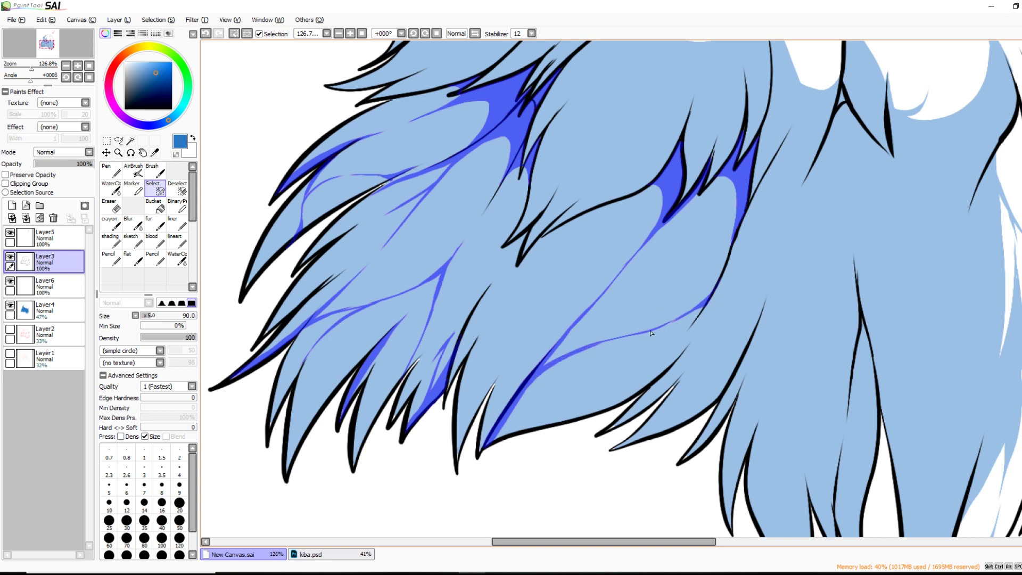
# Redraw a short tapered selection strand rising from the wide tuft's lower edge toward the curved branch
pyautogui.moveTo(539, 429); pyautogui.dragTo(597, 383)
pyautogui.hotkey('ctrl', 'z')
pyautogui.moveTo(658, 333); pyautogui.dragTo(588, 387)
pyautogui.moveTo(567, 423)
pyautogui.mouseDown()
pyautogui.moveTo(600, 381)
pyautogui.moveTo(590, 391)
pyautogui.mouseUp()
pyautogui.hotkey('ctrl', 'z')
pyautogui.hotkey('ctrl', 'z')
pyautogui.moveTo(660, 327)
pyautogui.mouseDown()
pyautogui.moveTo(569, 423)
pyautogui.moveTo(620, 372)
pyautogui.moveTo(591, 414)
pyautogui.mouseUp()
# Select a small pocket at the upper end of the dividing line between the lower clumps and trim its tip
pyautogui.moveTo(478, 281)
pyautogui.mouseDown()
pyautogui.moveTo(513, 252)
pyautogui.moveTo(493, 279)
pyautogui.mouseUp()
pyautogui.press('s')
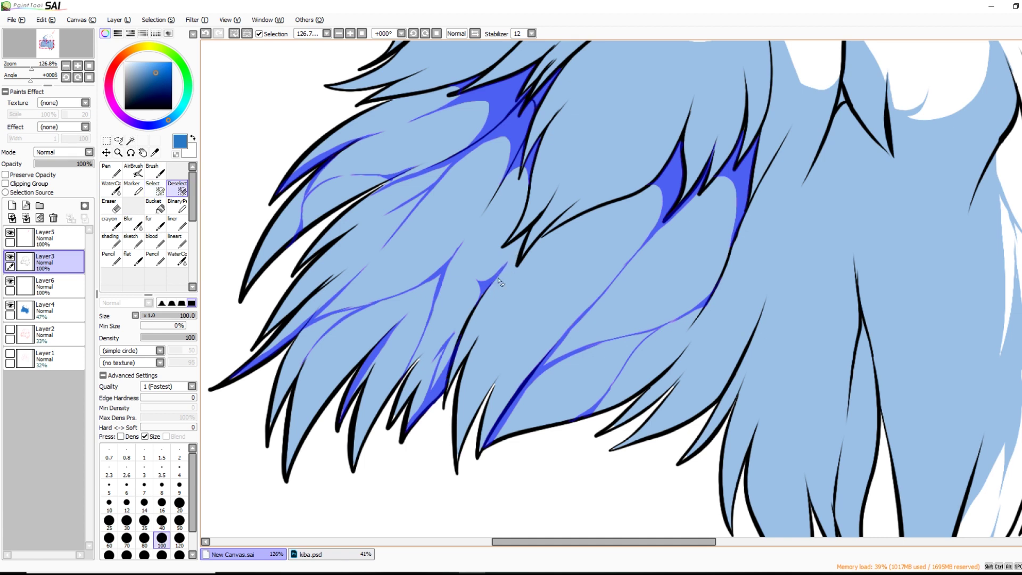
pyautogui.moveTo(499, 281); pyautogui.dragTo(508, 263)
pyautogui.press('e')
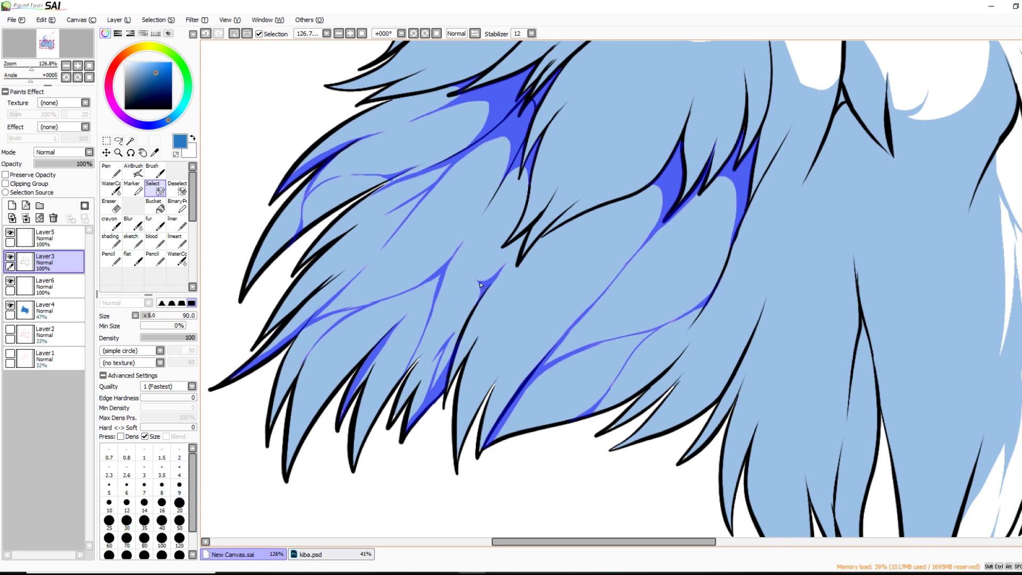
pyautogui.press('ctrl')
pyautogui.hotkey('ctrl', 'z')
# Draw thin tapered selection strands from the small pocket out to the neighbouring strand and across to the long strand
pyautogui.moveTo(434, 299); pyautogui.dragTo(459, 281)
pyautogui.moveTo(483, 291); pyautogui.dragTo(520, 274)
pyautogui.moveTo(660, 223); pyautogui.dragTo(586, 268)
pyautogui.moveTo(505, 278); pyautogui.dragTo(588, 266)
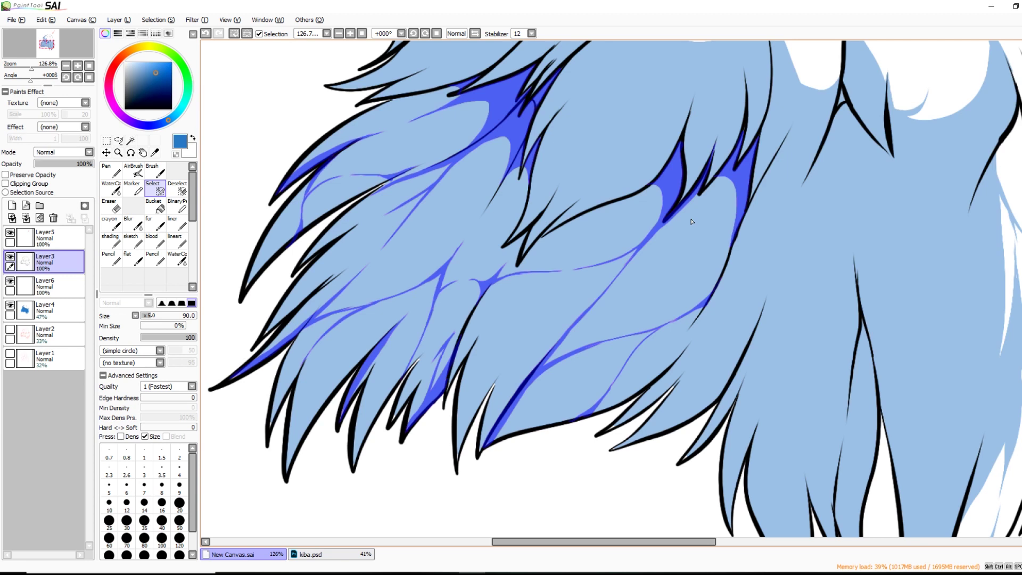
# Add a curved selection strand branching down from the horizontal strand and widen the shadow at the wide tuft's tip
pyautogui.moveTo(539, 273); pyautogui.dragTo(491, 310)
pyautogui.hotkey('ctrl', 'z')
pyautogui.moveTo(522, 390)
pyautogui.mouseDown()
pyautogui.moveTo(507, 437)
pyautogui.moveTo(496, 438)
pyautogui.moveTo(503, 424)
pyautogui.moveTo(500, 431)
pyautogui.mouseUp()
# Try an isolated four-pointed shadow spot in the open fur between the strands, and undo it
pyautogui.moveTo(544, 294)
pyautogui.mouseDown()
pyautogui.moveTo(529, 303)
pyautogui.moveTo(540, 314)
pyautogui.mouseUp()
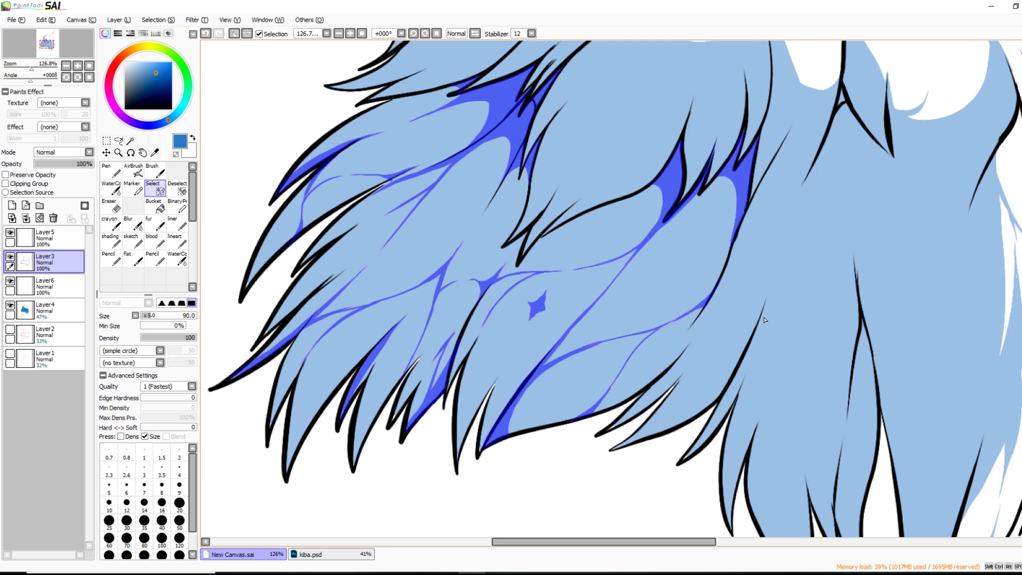
pyautogui.hotkey('ctrl', 'z')
pyautogui.hotkey('ctrl', 'z')
pyautogui.hotkey('ctrl', 'z')
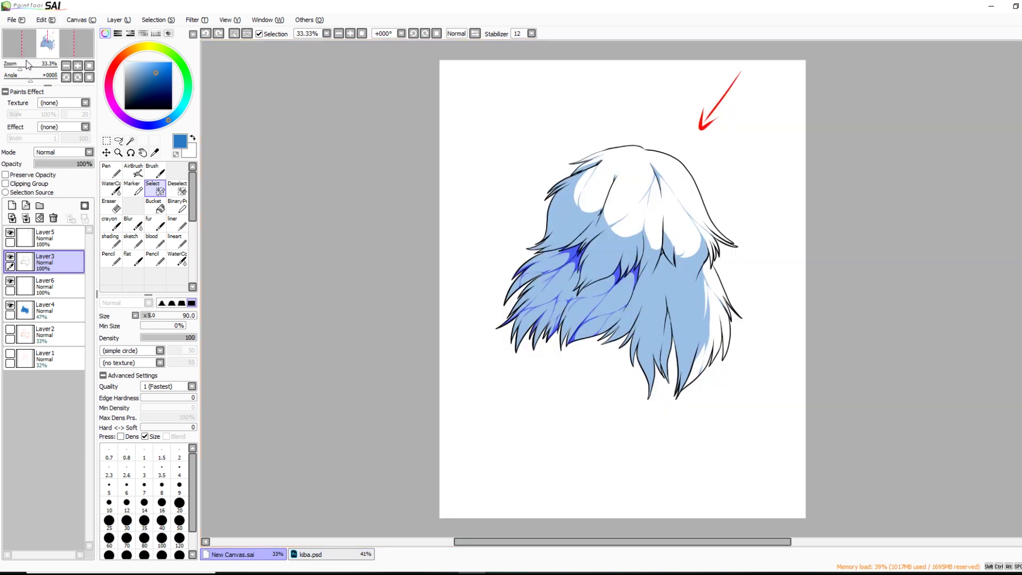
# Mark small arrows at the central fork and at the two upper parting lines of the fur
pyautogui.moveTo(24, 66); pyautogui.dragTo(32, 64)
pyautogui.moveTo(711, 542); pyautogui.dragTo(726, 542)
pyautogui.moveTo(685, 200); pyautogui.dragTo(694, 254)
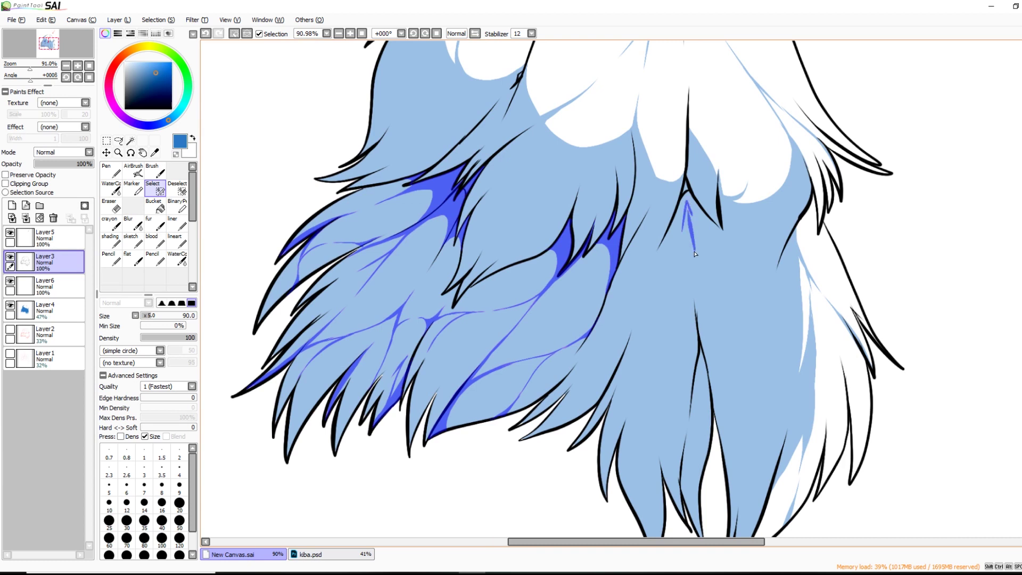
pyautogui.scroll(5, 996, 315)
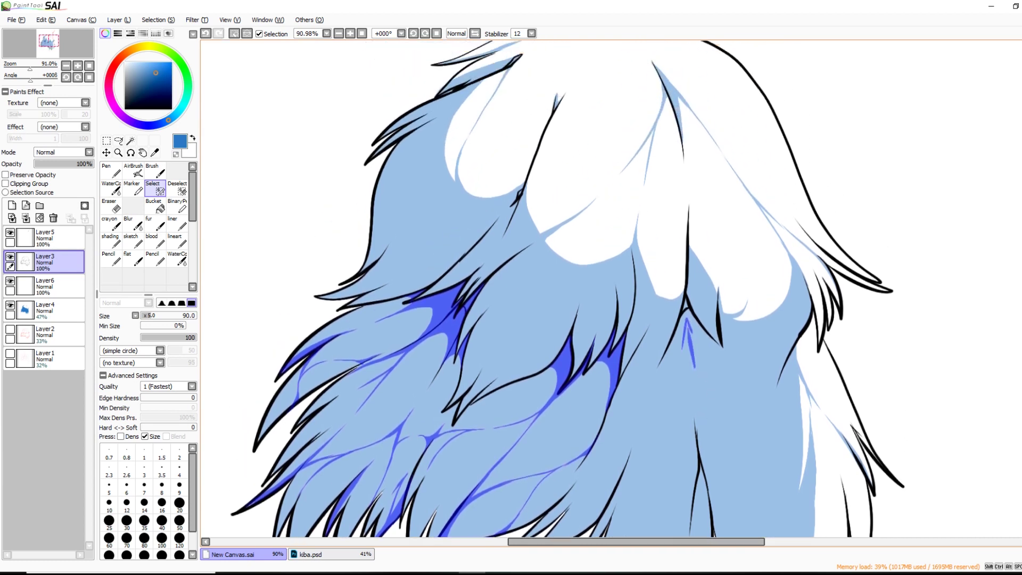
pyautogui.moveTo(564, 123); pyautogui.dragTo(577, 98)
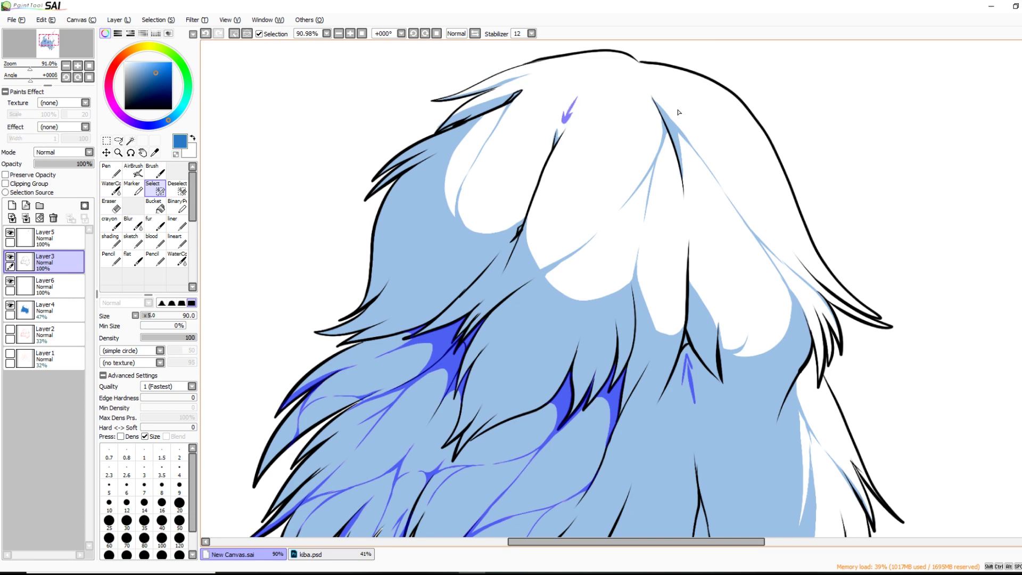
pyautogui.moveTo(680, 112)
pyautogui.mouseDown()
pyautogui.moveTo(690, 115)
pyautogui.moveTo(681, 118)
pyautogui.mouseUp()
pyautogui.scroll(-7, 567, 289)
pyautogui.scroll(7, 611, 287)
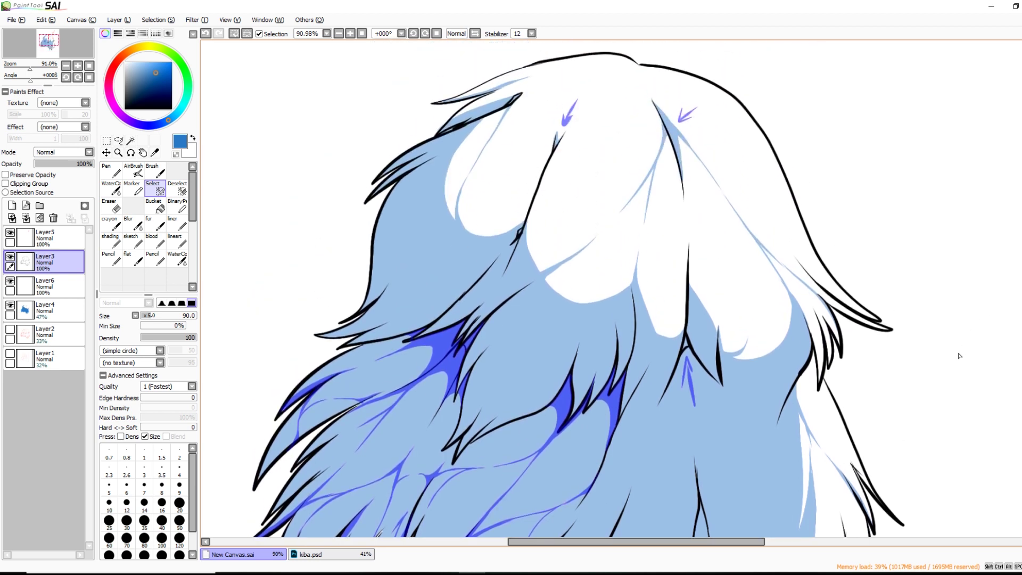
# Undo the small arrow marks at the fur partings
pyautogui.hotkey('ctrl', 'z')
pyautogui.hotkey('ctrl', 'z')
pyautogui.hotkey('ctrl', 'z')
pyautogui.hotkey('ctrl', 'z')
pyautogui.hotkey('ctrl', 'z')
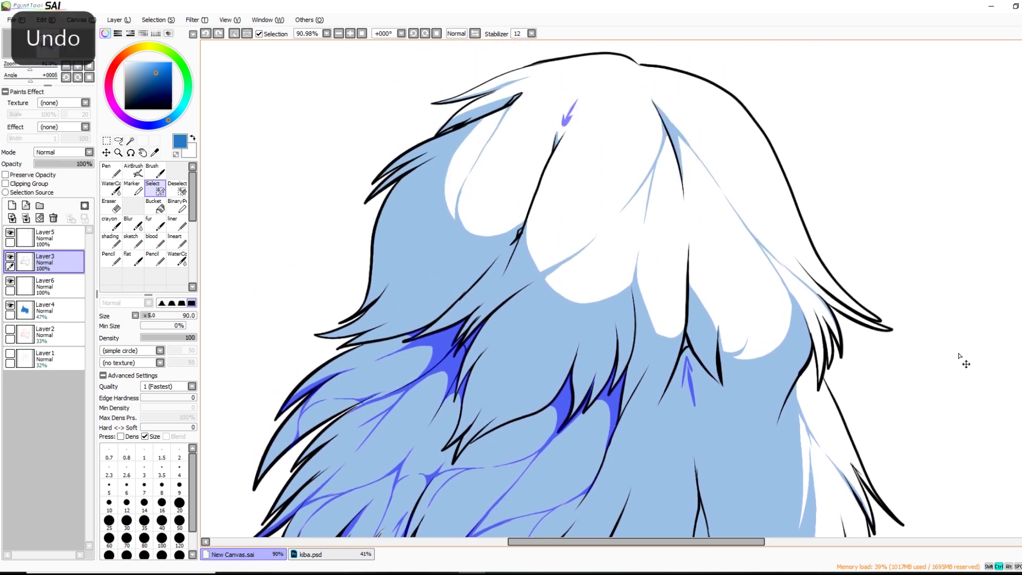
pyautogui.hotkey('ctrl', 'z')
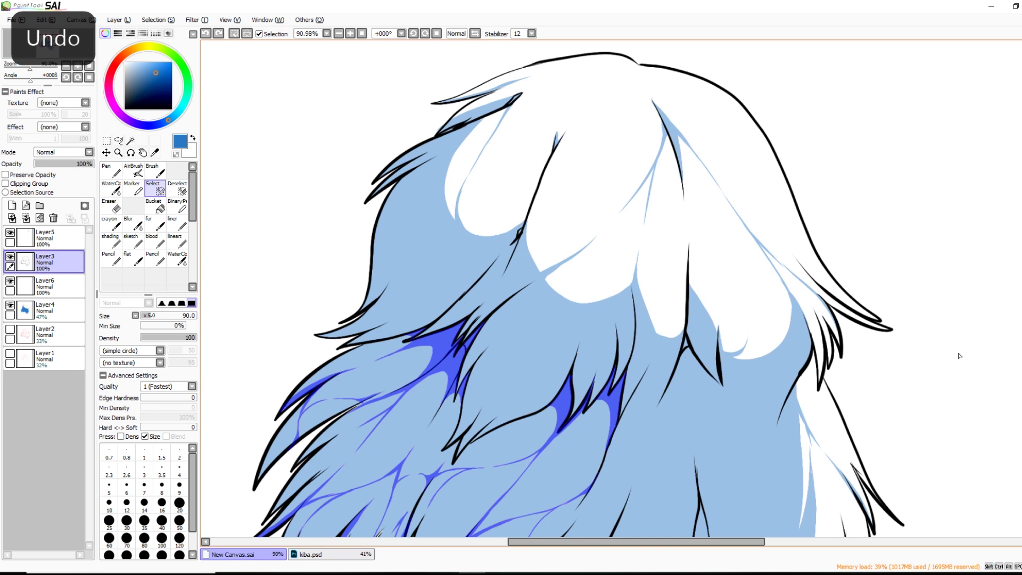
# Extend the two central pockets with tapered selection strands along the clump edges, up toward the lighter fur
pyautogui.moveTo(470, 449)
pyautogui.mouseDown()
pyautogui.moveTo(541, 408)
pyautogui.moveTo(571, 365)
pyautogui.moveTo(550, 404)
pyautogui.moveTo(579, 336)
pyautogui.mouseUp()
pyautogui.moveTo(533, 284)
pyautogui.mouseDown()
pyautogui.moveTo(500, 311)
pyautogui.moveTo(478, 352)
pyautogui.mouseUp()
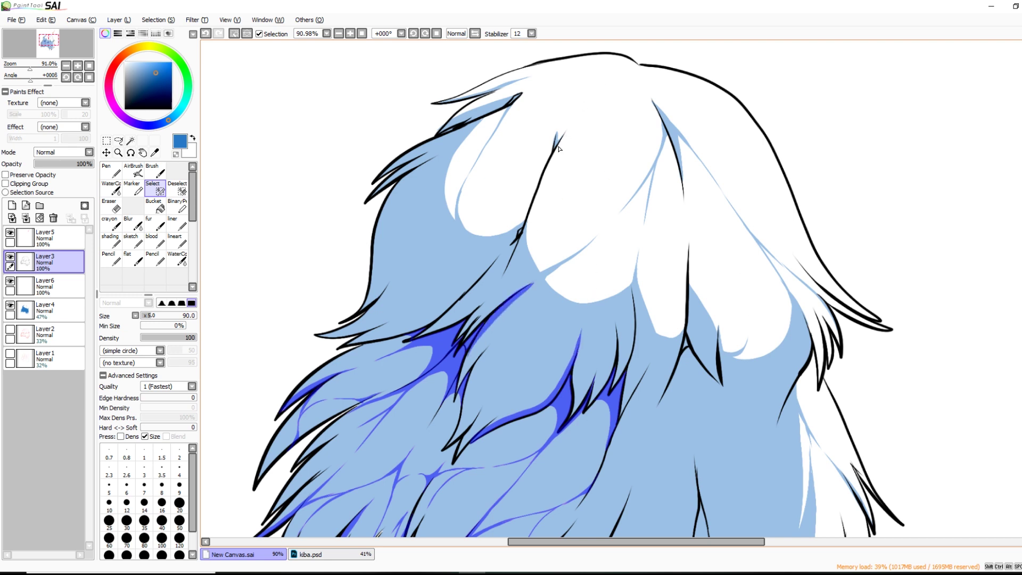
# Flip the view, mark the upper parting with a small arrow, and select a narrow shadow sliver along its line
pyautogui.moveTo(29, 66); pyautogui.dragTo(33, 64)
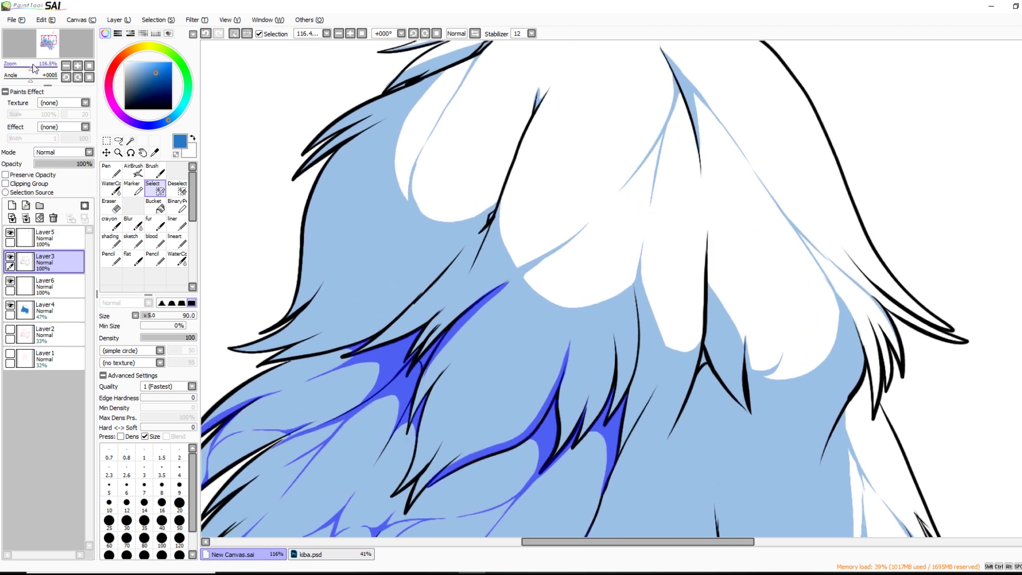
pyautogui.scroll(4, 974, 273)
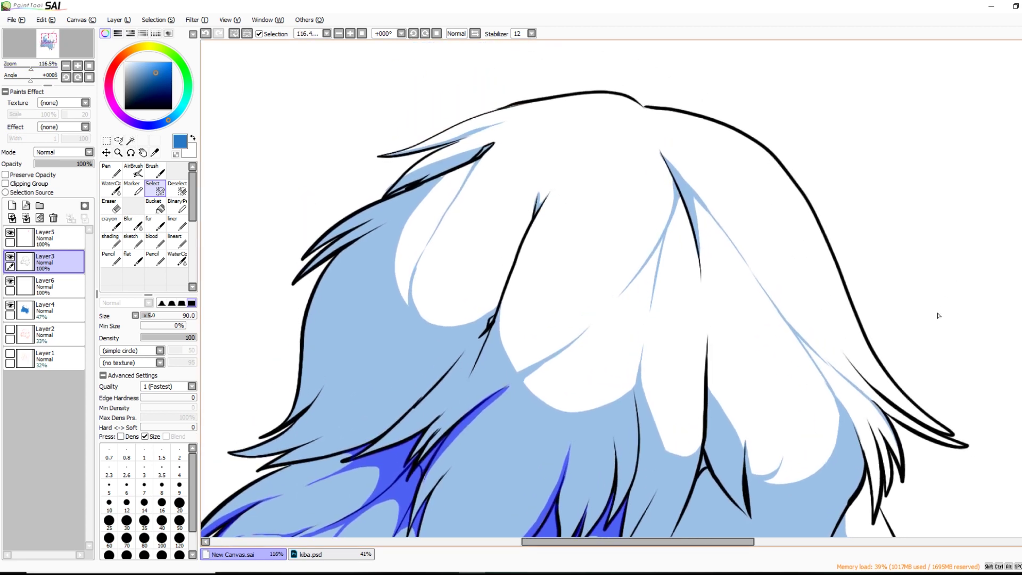
pyautogui.press('h')
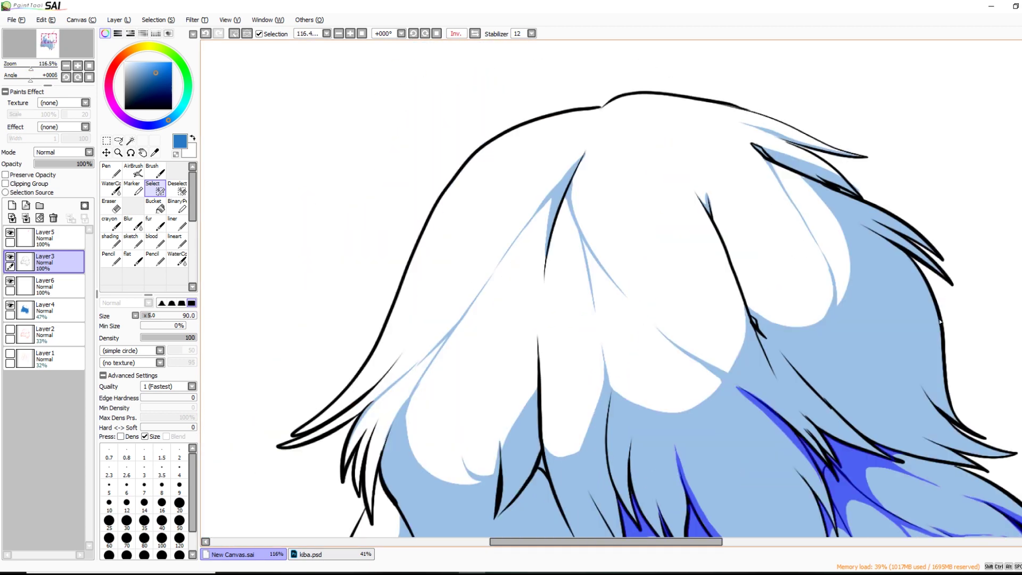
pyautogui.moveTo(598, 165)
pyautogui.mouseDown()
pyautogui.moveTo(598, 179)
pyautogui.moveTo(584, 178)
pyautogui.mouseUp()
pyautogui.hotkey('ctrl', 'z')
pyautogui.moveTo(584, 155); pyautogui.dragTo(543, 200)
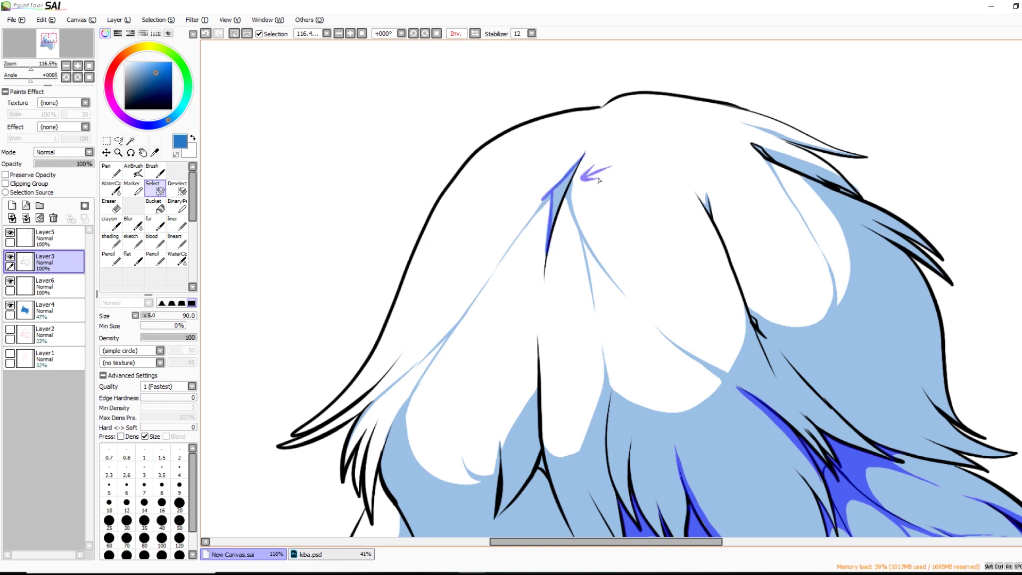
pyautogui.hotkey('ctrl', 'z')
pyautogui.moveTo(568, 186)
pyautogui.mouseDown()
pyautogui.moveTo(553, 223)
pyautogui.moveTo(561, 198)
pyautogui.mouseUp()
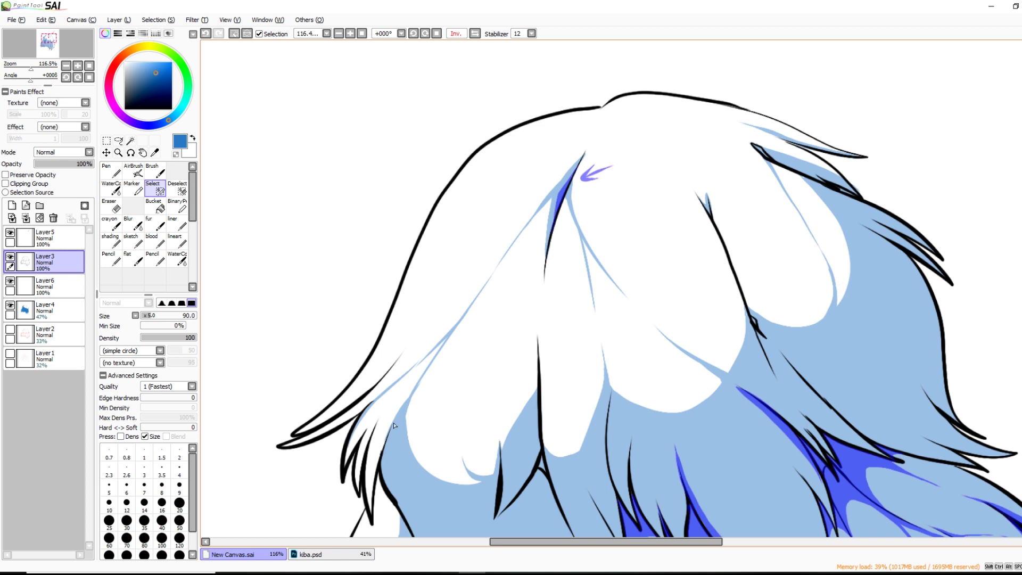
# Select a tapered shadow along the inner edge of the small side tufts, redrawing it once
pyautogui.moveTo(393, 426)
pyautogui.mouseDown()
pyautogui.moveTo(386, 472)
pyautogui.moveTo(397, 514)
pyautogui.mouseUp()
pyautogui.moveTo(386, 444); pyautogui.dragTo(384, 470)
pyautogui.hotkey('ctrl', 'z')
pyautogui.hotkey('ctrl', 'z')
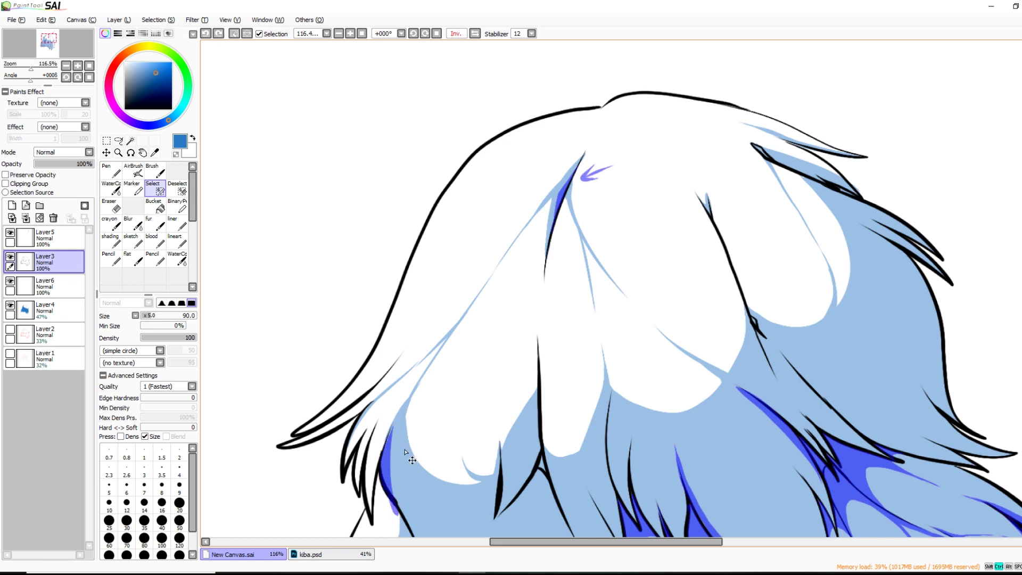
pyautogui.moveTo(393, 430); pyautogui.dragTo(395, 509)
pyautogui.moveTo(387, 440); pyautogui.dragTo(385, 482)
# Select small pockets at the central fork and the upper clump's fork, flip the view back and refine the pocket's tip
pyautogui.moveTo(542, 469); pyautogui.dragTo(541, 461)
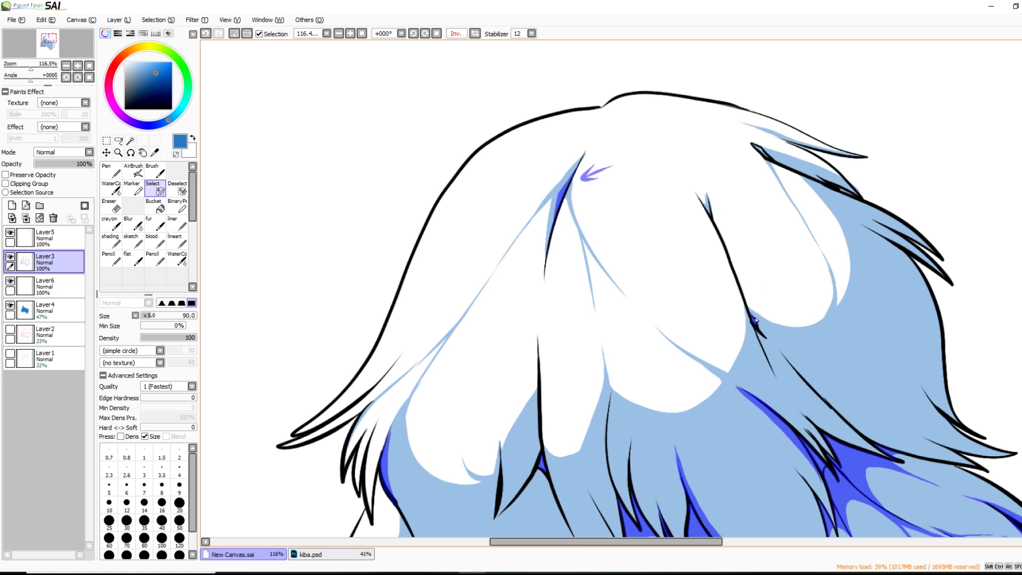
pyautogui.moveTo(755, 320)
pyautogui.mouseDown()
pyautogui.moveTo(775, 354)
pyautogui.moveTo(766, 325)
pyautogui.mouseUp()
pyautogui.press('h')
pyautogui.press('s')
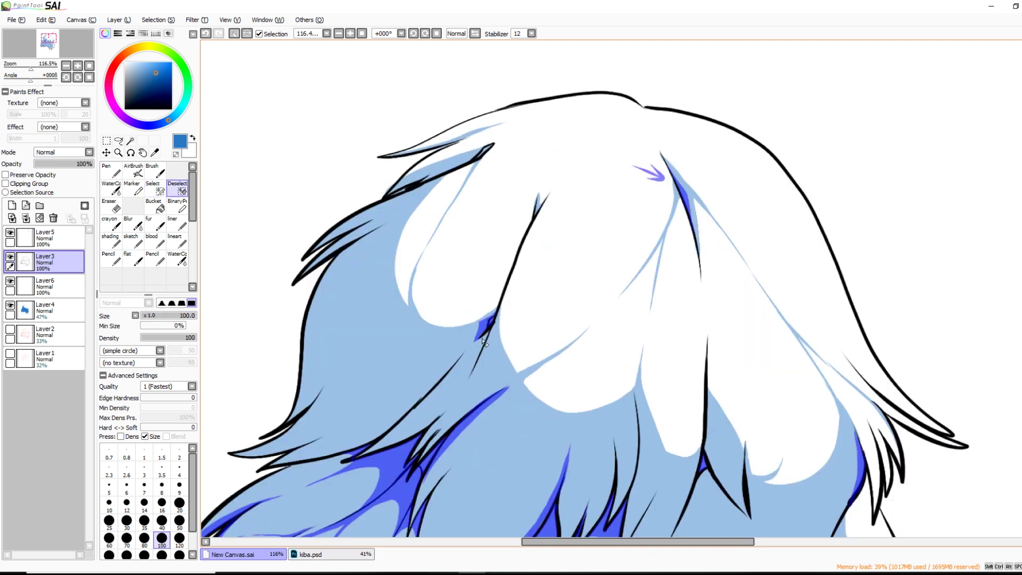
pyautogui.press('s')
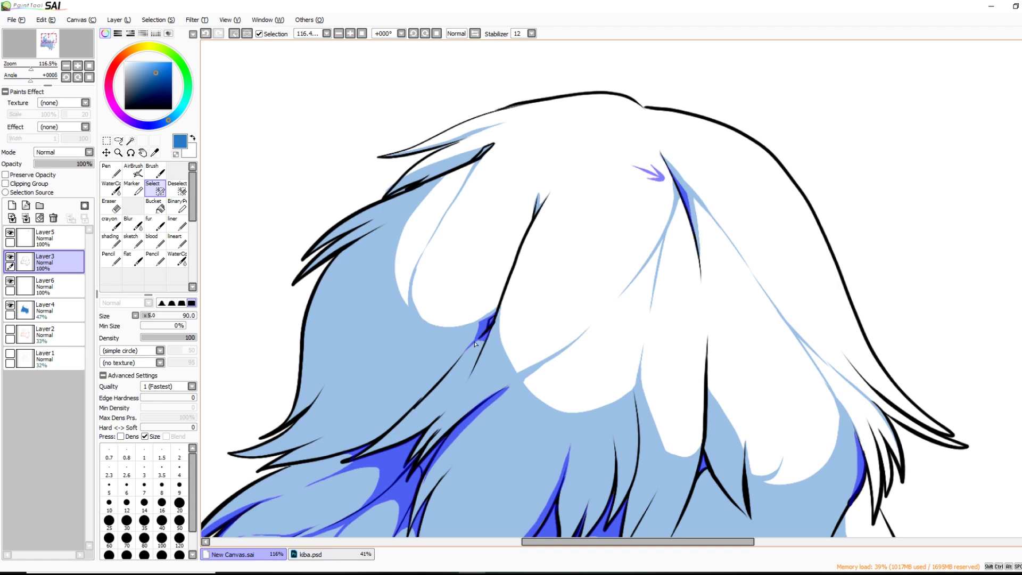
# Switch to the kiba.psd drawing and circle a small isolated shadow pocket in the wolf's light neck fur
pyautogui.click(319, 557)
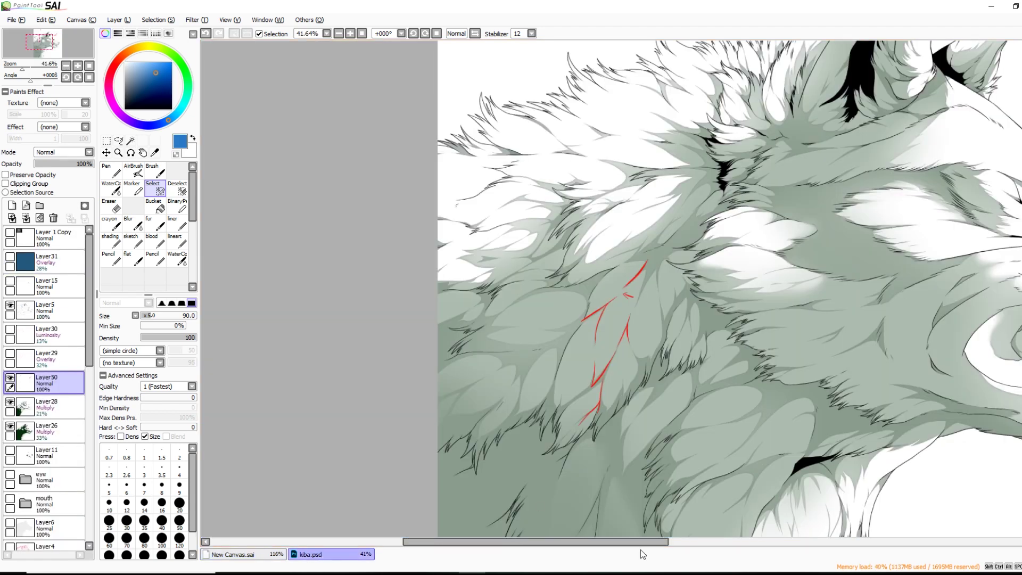
pyautogui.moveTo(643, 542); pyautogui.dragTo(579, 547)
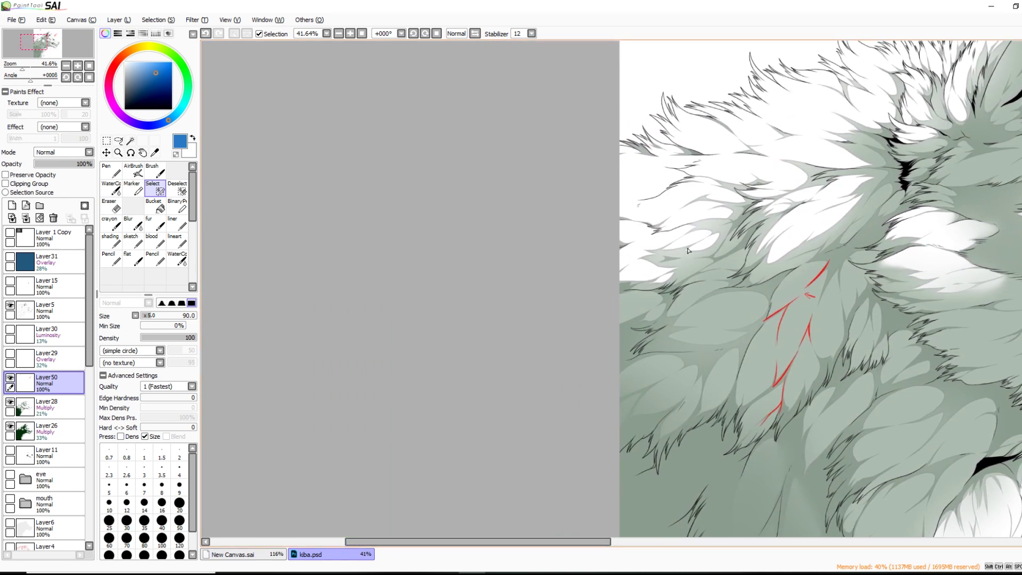
pyautogui.moveTo(689, 251)
pyautogui.mouseDown()
pyautogui.moveTo(662, 253)
pyautogui.moveTo(714, 238)
pyautogui.mouseUp()
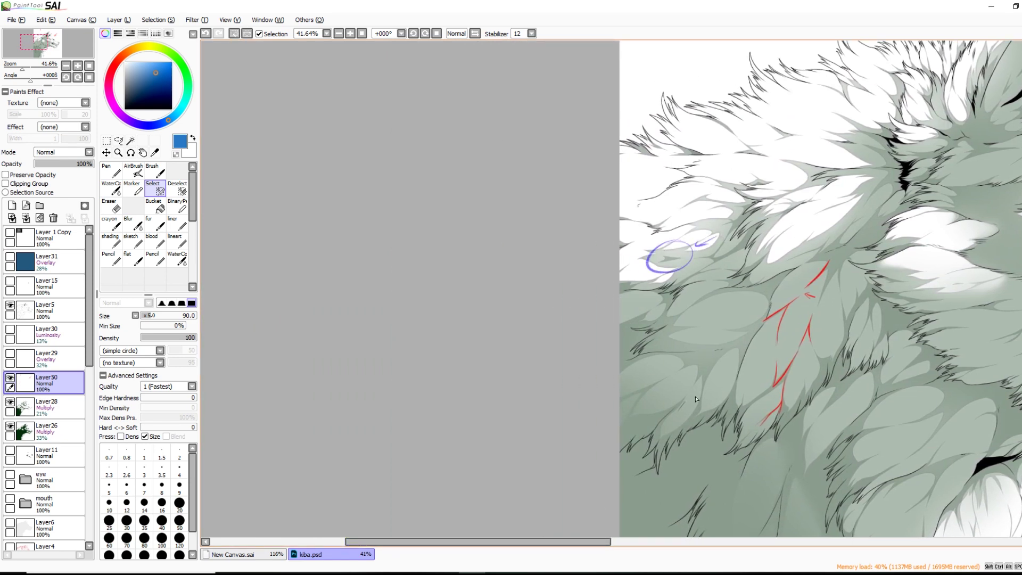
pyautogui.moveTo(590, 541); pyautogui.dragTo(714, 504)
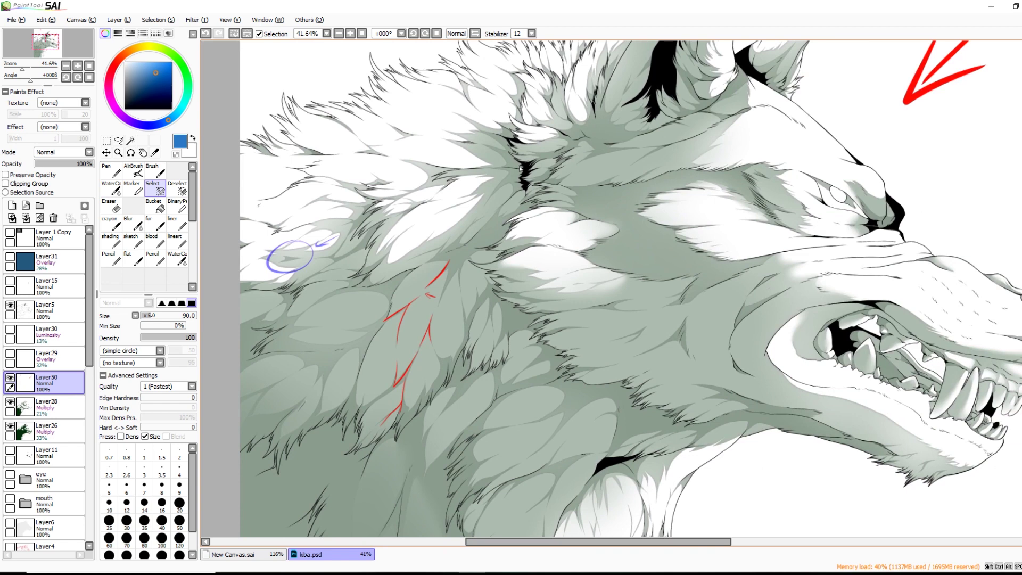
# Mark the black gap behind the wolf's ear with a small arrow and circle two isolated pockets in the mane
pyautogui.moveTo(520, 169)
pyautogui.mouseDown()
pyautogui.moveTo(512, 170)
pyautogui.moveTo(533, 158)
pyautogui.mouseUp()
pyautogui.scroll(-5, 631, 289)
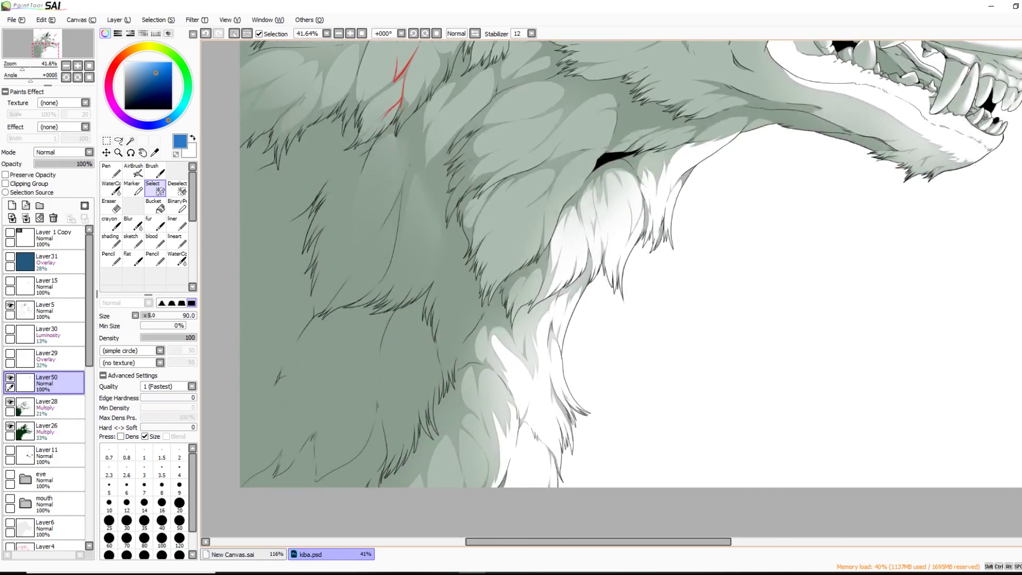
pyautogui.scroll(5, 630, 289)
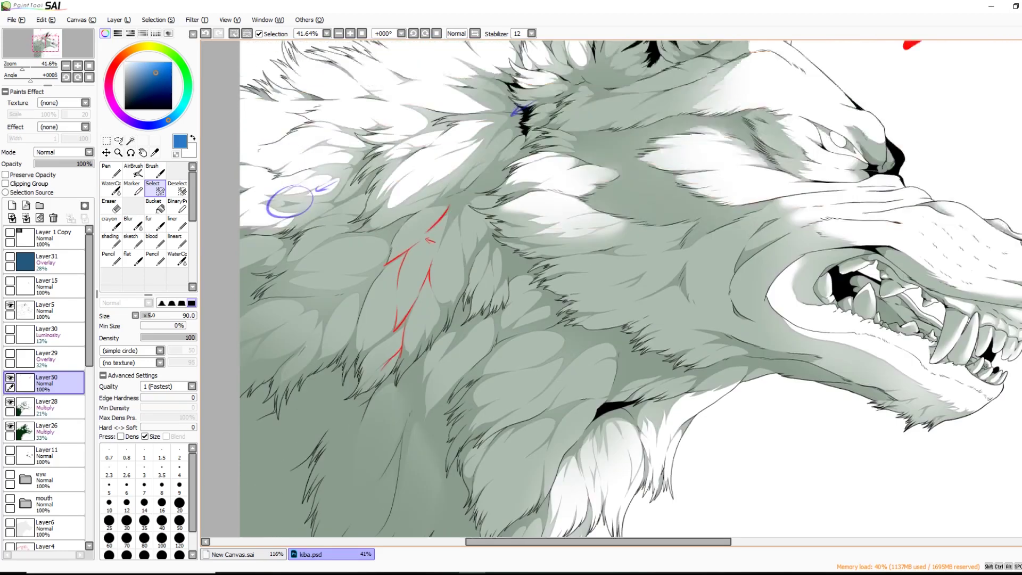
pyautogui.scroll(1, 631, 289)
pyautogui.scroll(1, 631, 289)
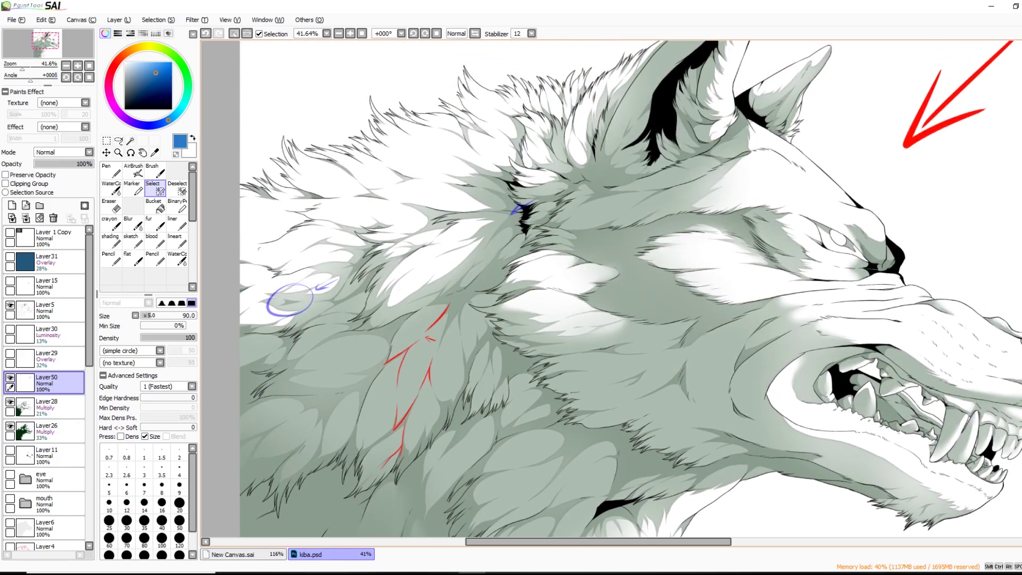
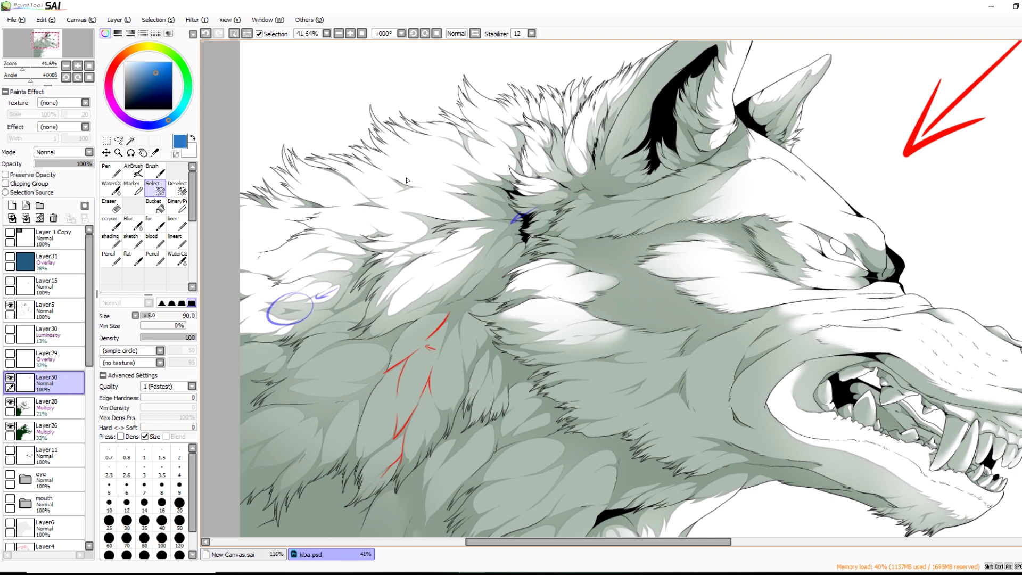
pyautogui.moveTo(404, 174)
pyautogui.mouseDown()
pyautogui.moveTo(413, 173)
pyautogui.moveTo(408, 186)
pyautogui.moveTo(426, 183)
pyautogui.moveTo(404, 163)
pyautogui.moveTo(367, 213)
pyautogui.mouseUp()
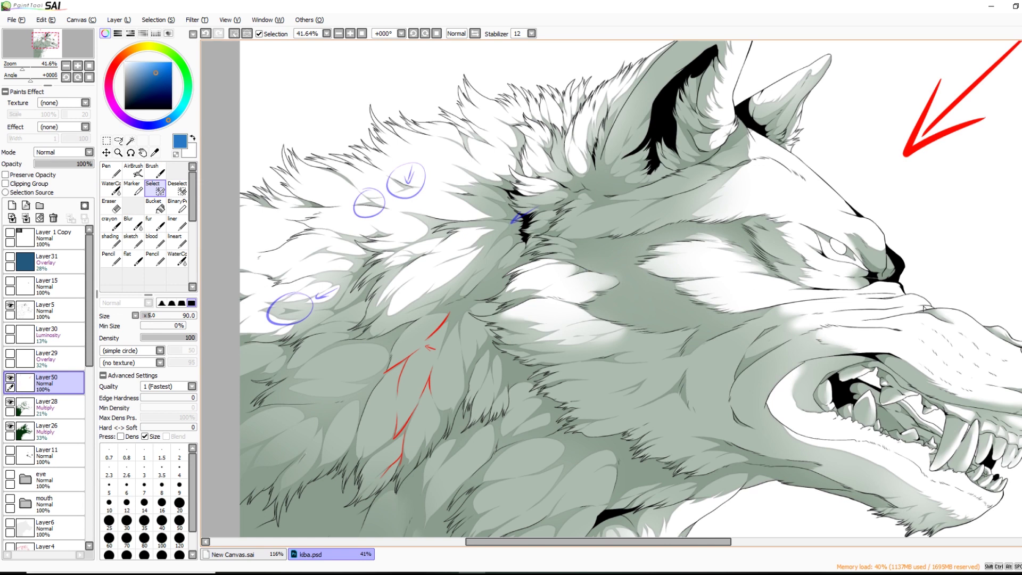
pyautogui.moveTo(471, 186); pyautogui.dragTo(469, 200)
# Undo all the selection marks on the wolf drawing
pyautogui.hotkey('ctrl', 'z')
pyautogui.hotkey('ctrl', 'z')
pyautogui.hotkey('ctrl', 'z')
pyautogui.hotkey('ctrl', 'z')
pyautogui.hotkey('ctrl', 'z')
pyautogui.hotkey('ctrl', 'z')
pyautogui.hotkey('ctrl', 'z')
pyautogui.hotkey('ctrl', 'z')
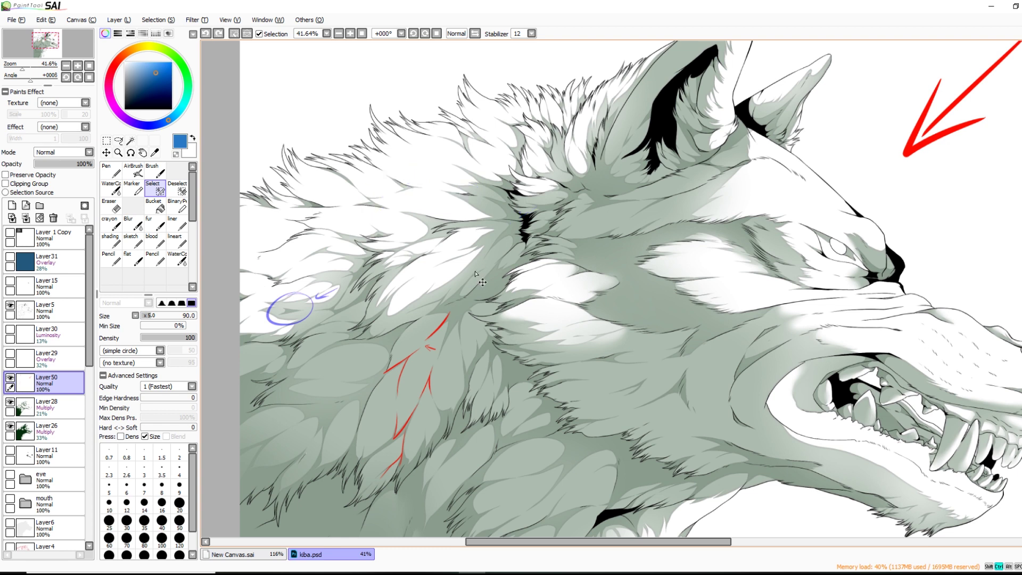
pyautogui.hotkey('ctrl', 'z')
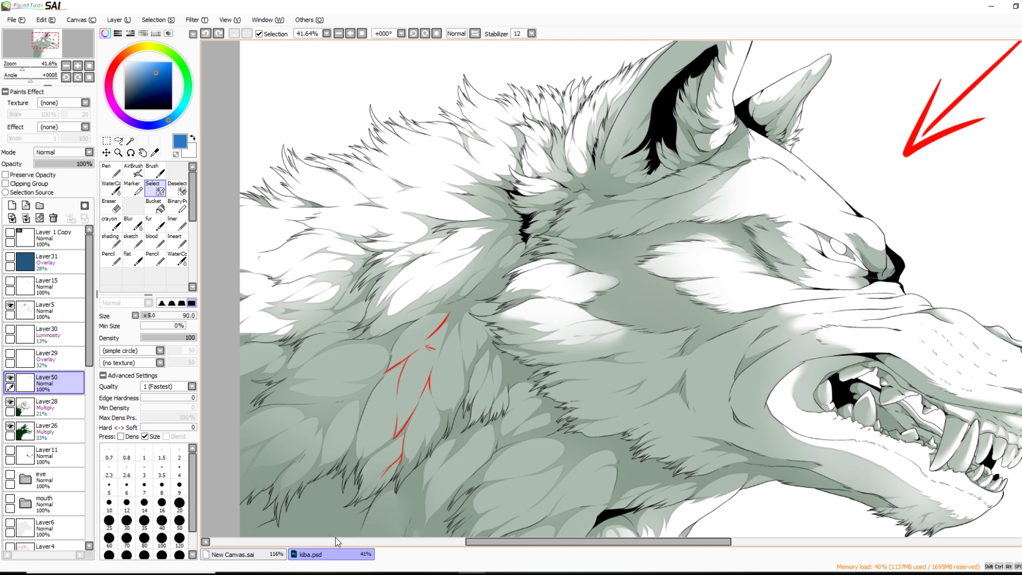
# Return to New Canvas.sai, remove the small arrow mark, and select tapered shadows along the upper outer tufts
pyautogui.click(253, 553)
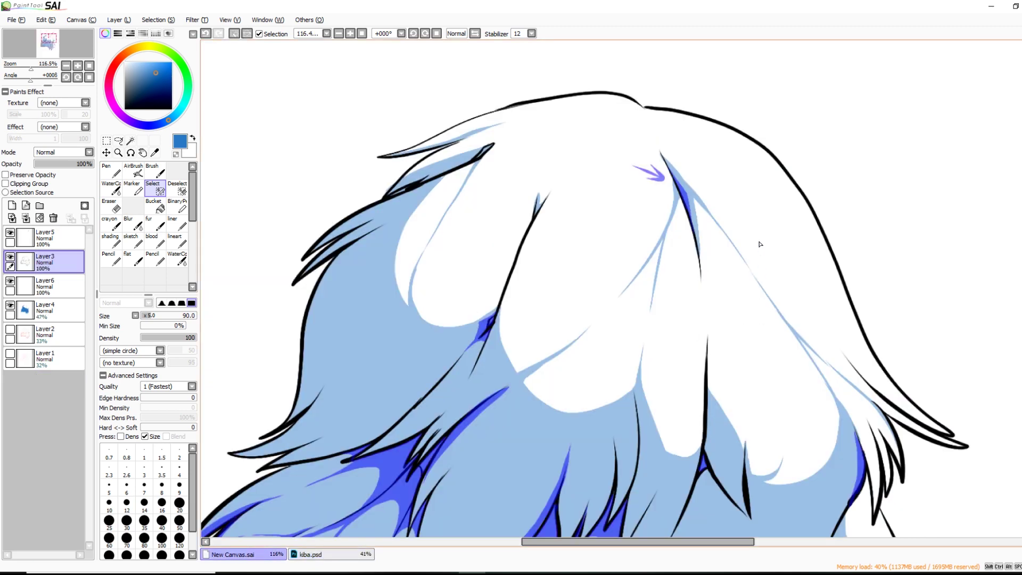
pyautogui.hotkey('ctrl', 'z')
pyautogui.hotkey('ctrl', 'y')
pyautogui.hotkey('ctrl', 'y')
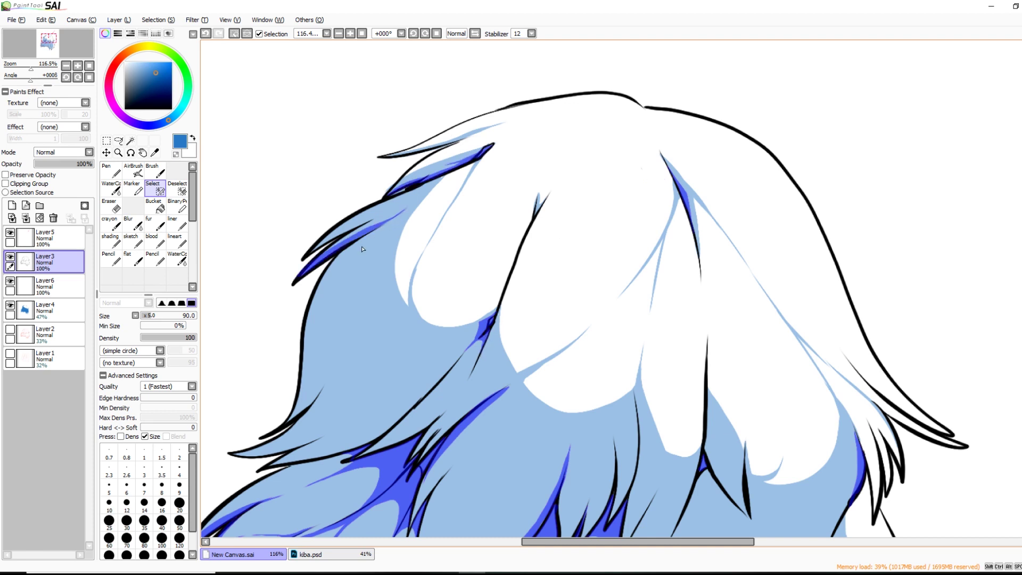
pyautogui.moveTo(365, 244); pyautogui.dragTo(356, 283)
pyautogui.hotkey('ctrl', 'z')
pyautogui.hotkey('ctrl', 'z')
pyautogui.moveTo(333, 370); pyautogui.dragTo(328, 381)
pyautogui.hotkey('ctrl', 'z')
pyautogui.hotkey('ctrl', 'z')
# Draw a long curved selection strand from the upper outer tuft's shadow down to a tapered shadow at the clump's lower corner
pyautogui.moveTo(403, 212); pyautogui.dragTo(355, 312)
pyautogui.moveTo(285, 426); pyautogui.dragTo(356, 314)
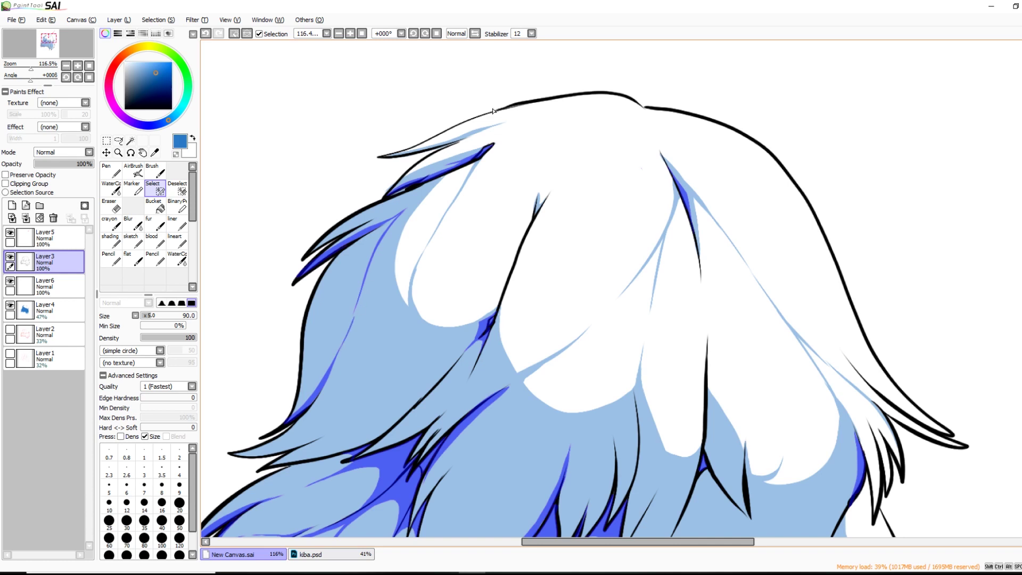
# Undo the last stroke, touch up the outer clump's long strand, and select a second long strand running down beside it
pyautogui.hotkey('ctrl', 'z')
pyautogui.moveTo(347, 330); pyautogui.dragTo(350, 324)
pyautogui.moveTo(618, 542); pyautogui.dragTo(584, 535)
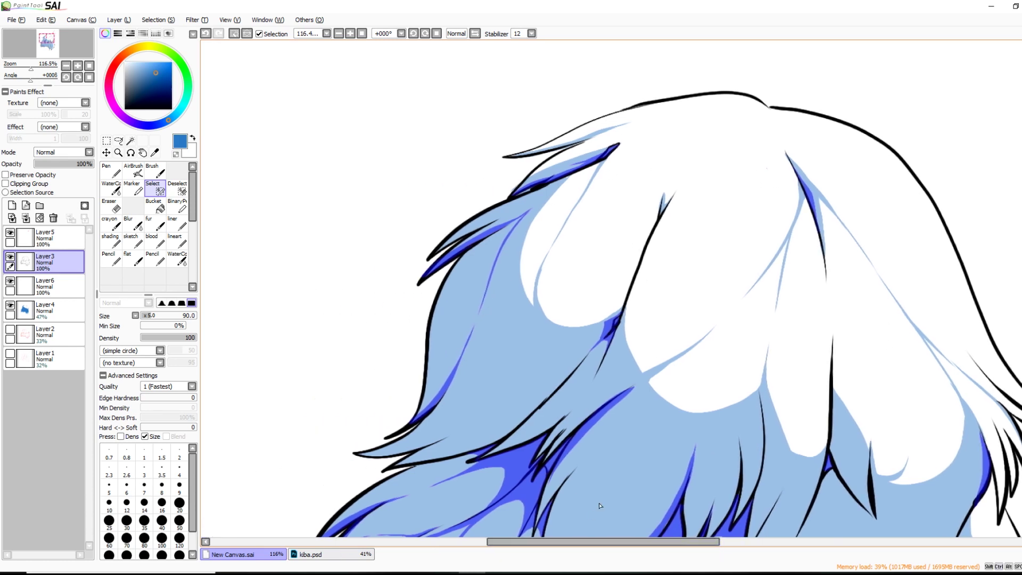
pyautogui.scroll(-5, 600, 506)
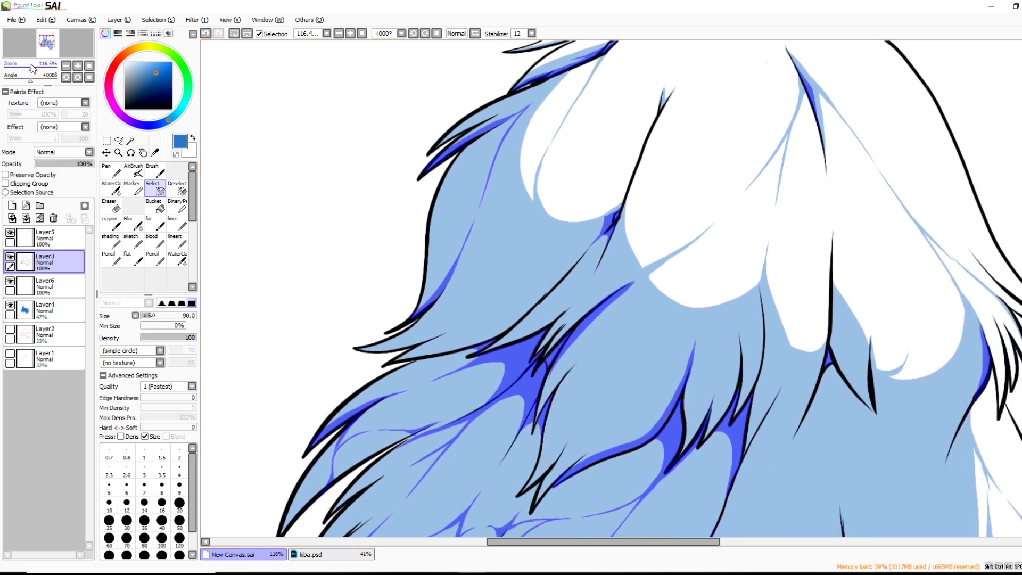
pyautogui.moveTo(31, 65); pyautogui.dragTo(32, 62)
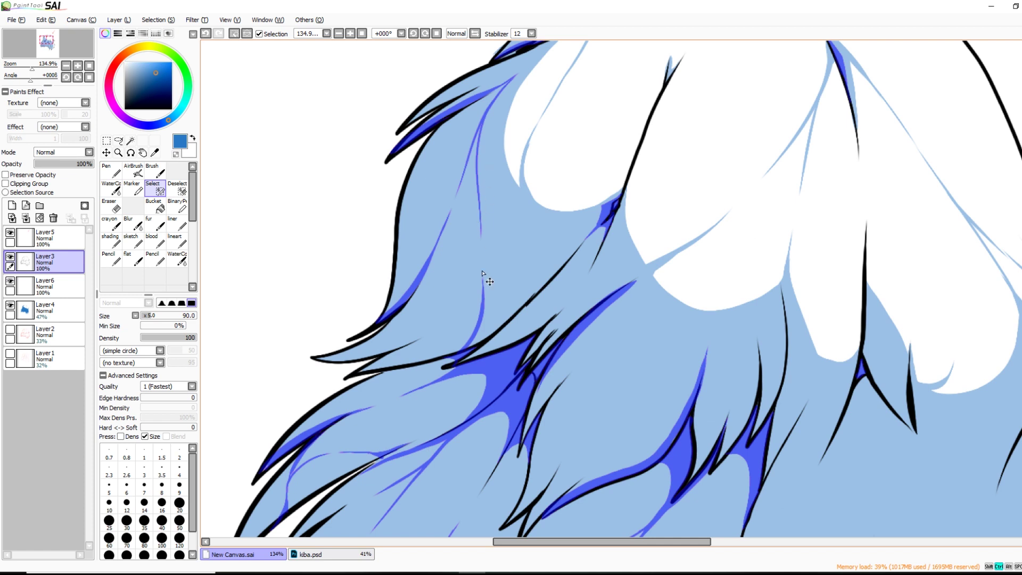
# Try extending the outer clump's second strand downward into a curved, tapered tip
pyautogui.hotkey('ctrl', 'z')
pyautogui.moveTo(463, 353)
pyautogui.mouseDown()
pyautogui.moveTo(481, 309)
pyautogui.moveTo(479, 142)
pyautogui.moveTo(482, 285)
pyautogui.moveTo(480, 233)
pyautogui.mouseUp()
pyautogui.moveTo(483, 300); pyautogui.dragTo(450, 363)
pyautogui.moveTo(483, 285); pyautogui.dragTo(451, 344)
pyautogui.hotkey('ctrl', 'z')
pyautogui.moveTo(485, 282); pyautogui.dragTo(443, 334)
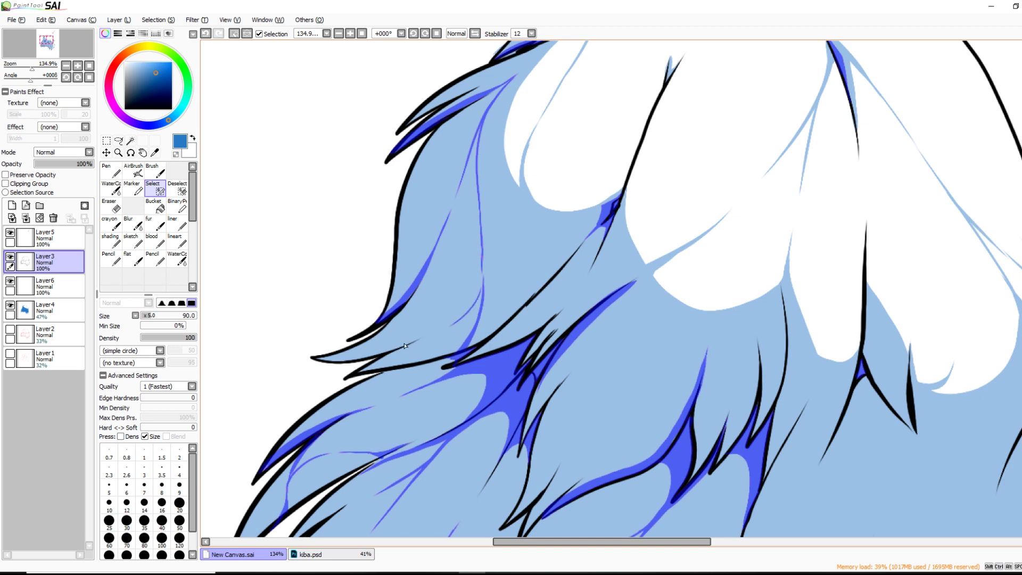
pyautogui.moveTo(484, 289); pyautogui.dragTo(473, 307)
pyautogui.moveTo(480, 132); pyautogui.dragTo(477, 163)
# Undo the strokes that extend the second strand's lower end
pyautogui.hotkey('ctrl', 'z')
pyautogui.hotkey('ctrl', 'z')
pyautogui.hotkey('ctrl', 'z')
pyautogui.hotkey('ctrl', 'z')
pyautogui.hotkey('ctrl', 'z')
pyautogui.hotkey('ctrl', 'z')
pyautogui.hotkey('ctrl', 'z')
pyautogui.hotkey('ctrl', 'z')
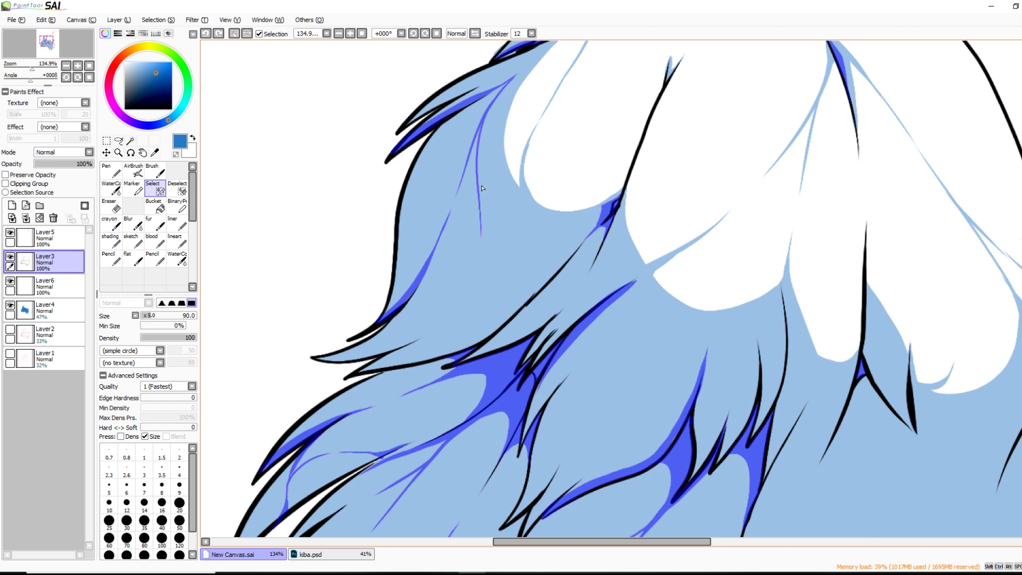
# Draw a forked lower end on the second strand, and thin its inner branch with the Deselect tool
pyautogui.moveTo(481, 250)
pyautogui.mouseDown()
pyautogui.moveTo(474, 304)
pyautogui.moveTo(510, 236)
pyautogui.moveTo(522, 169)
pyautogui.moveTo(484, 287)
pyautogui.moveTo(459, 320)
pyautogui.mouseUp()
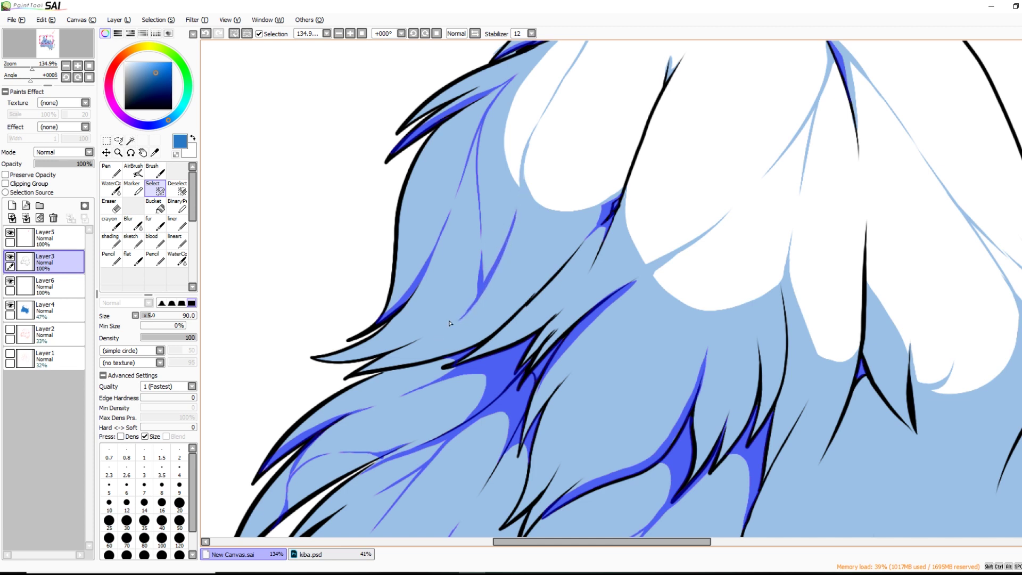
pyautogui.press('s')
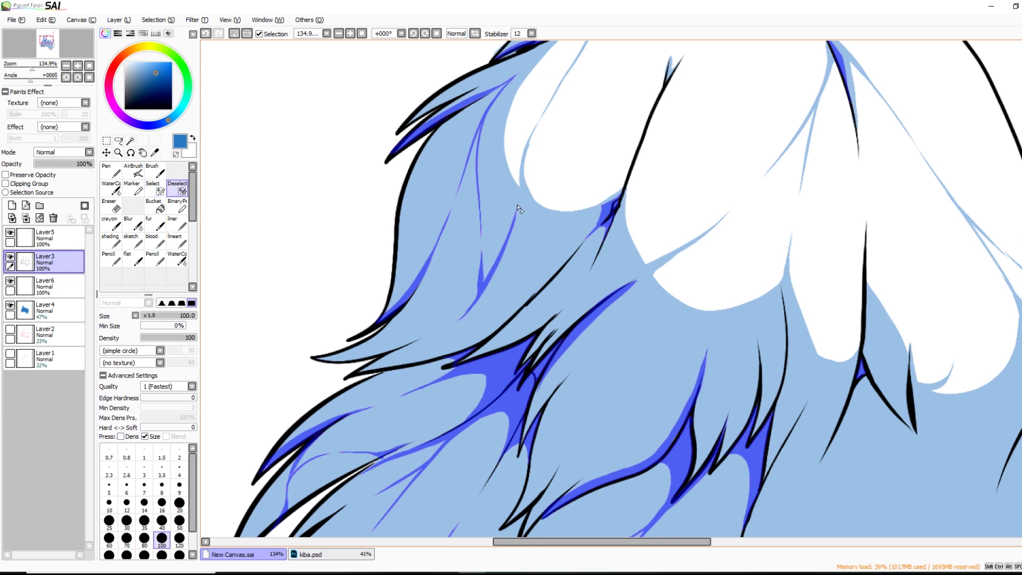
pyautogui.moveTo(517, 206); pyautogui.dragTo(504, 265)
pyautogui.press('s')
# Deselect the fork's inner branch, redraw it as a rounder tapered curve, and undo the trial extension into the base shading strand
pyautogui.scroll(3, 628, 289)
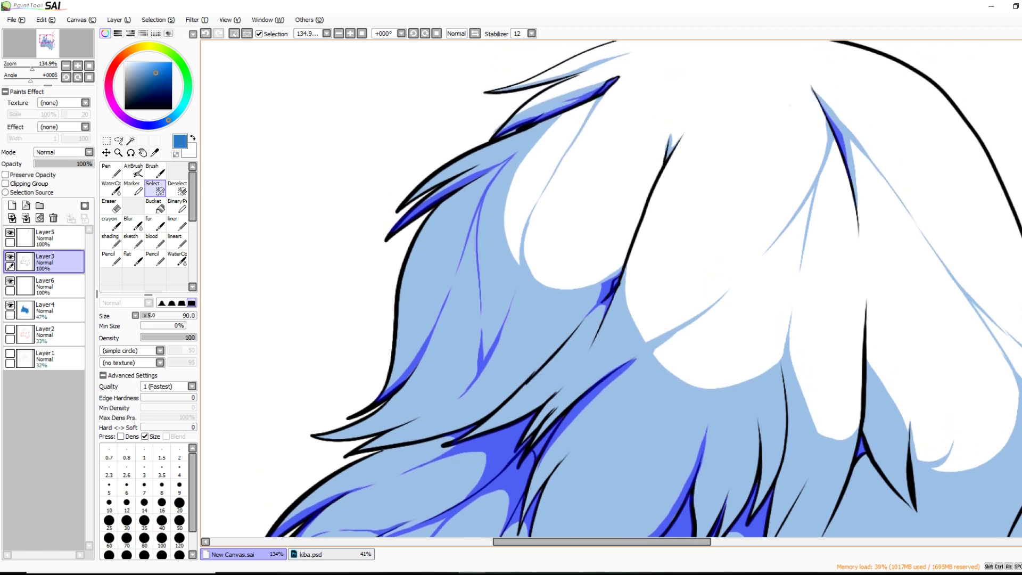
pyautogui.moveTo(525, 291); pyautogui.dragTo(545, 186)
pyautogui.hotkey('ctrl', 'z')
pyautogui.press('d')
pyautogui.moveTo(517, 287)
pyautogui.mouseDown()
pyautogui.moveTo(497, 344)
pyautogui.moveTo(461, 399)
pyautogui.mouseUp()
pyautogui.press('s')
pyautogui.moveTo(482, 340)
pyautogui.mouseDown()
pyautogui.moveTo(465, 401)
pyautogui.moveTo(508, 352)
pyautogui.moveTo(531, 302)
pyautogui.mouseUp()
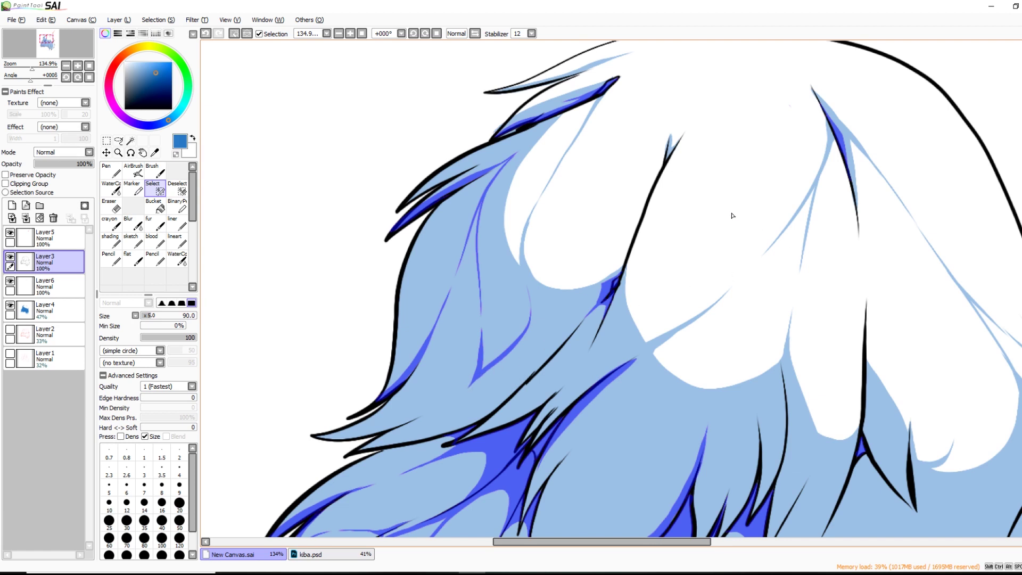
pyautogui.moveTo(477, 377); pyautogui.dragTo(454, 395)
pyautogui.moveTo(532, 323)
pyautogui.mouseDown()
pyautogui.moveTo(556, 171)
pyautogui.moveTo(599, 101)
pyautogui.mouseUp()
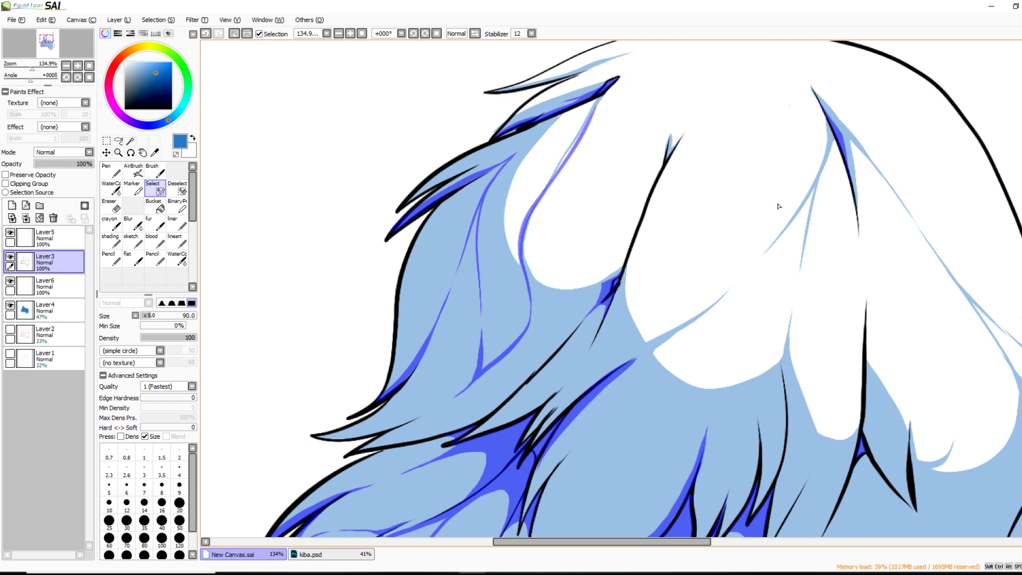
pyautogui.hotkey('ctrl', 'z')
# Try filling the narrow gap beside the long diagonal line below the white highlights, and undo the fill
pyautogui.hscroll(3, 756, 270)
pyautogui.moveTo(455, 303); pyautogui.dragTo(394, 407)
pyautogui.moveTo(442, 312)
pyautogui.mouseDown()
pyautogui.moveTo(367, 407)
pyautogui.moveTo(440, 329)
pyautogui.mouseUp()
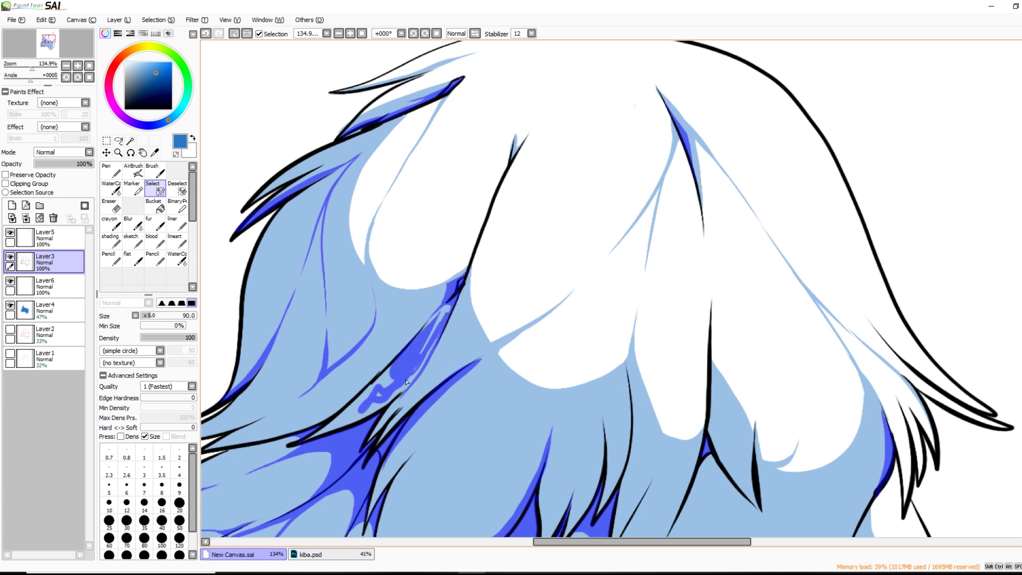
pyautogui.moveTo(659, 542); pyautogui.dragTo(632, 544)
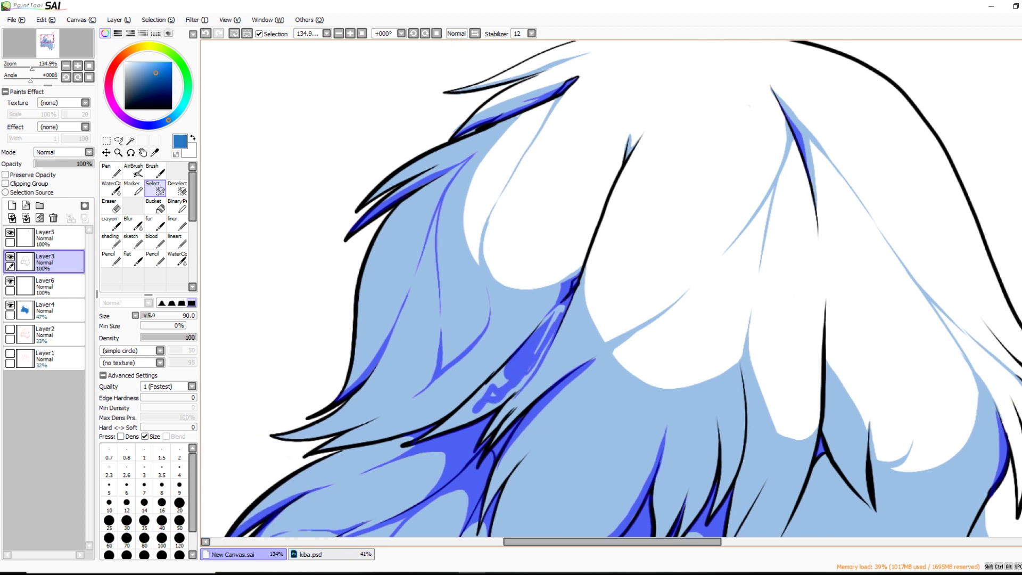
pyautogui.scroll(-3, 610, 289)
pyautogui.hotkey('ctrl', 'z')
pyautogui.hotkey('ctrl', 'z')
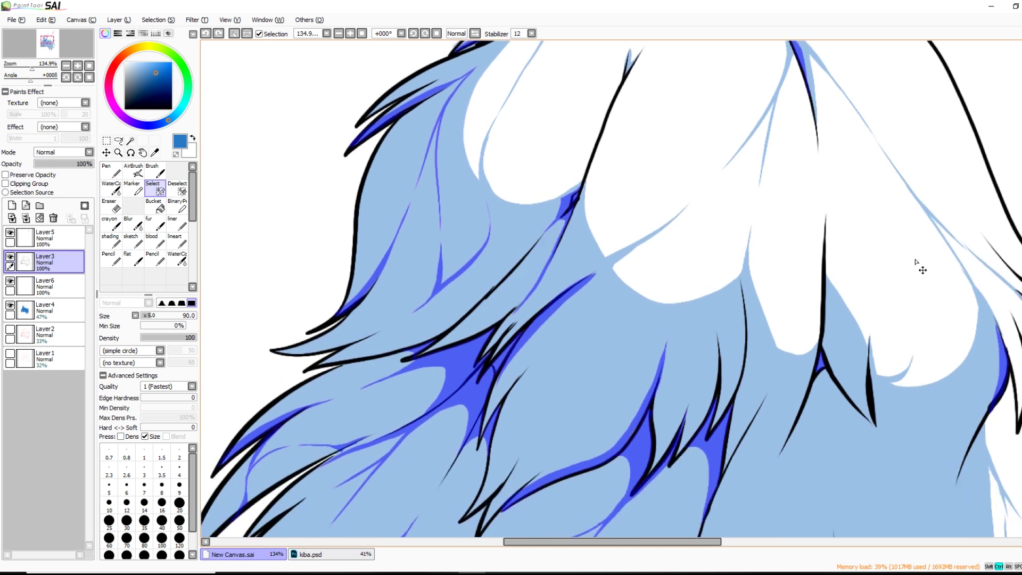
pyautogui.hotkey('ctrl', 'z')
# Select thin tapered strands along the long diagonal line, and refine them
pyautogui.moveTo(554, 254); pyautogui.dragTo(531, 291)
pyautogui.moveTo(455, 328); pyautogui.dragTo(515, 292)
pyautogui.moveTo(549, 258)
pyautogui.mouseDown()
pyautogui.moveTo(450, 335)
pyautogui.moveTo(491, 307)
pyautogui.mouseUp()
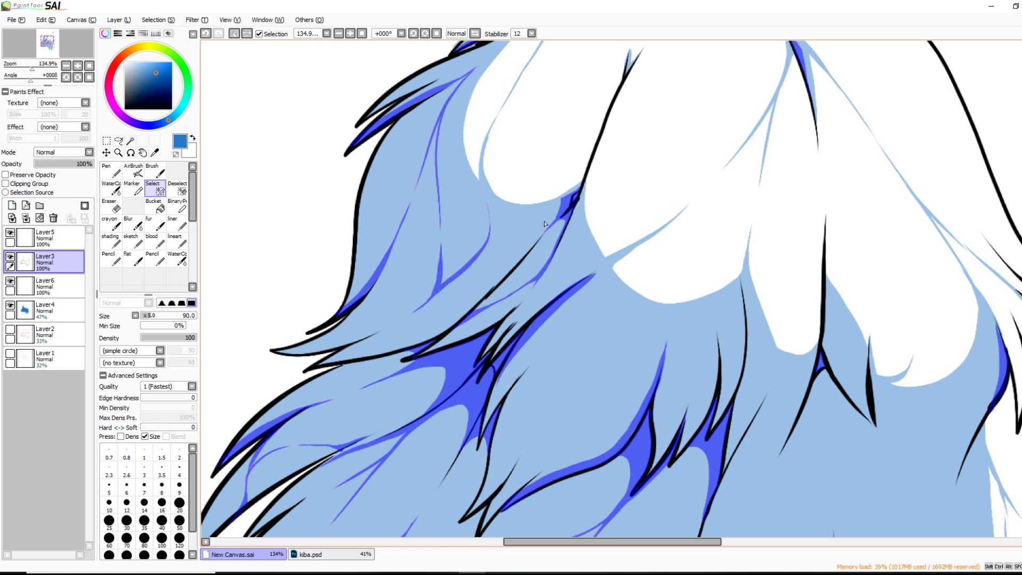
pyautogui.press('d')
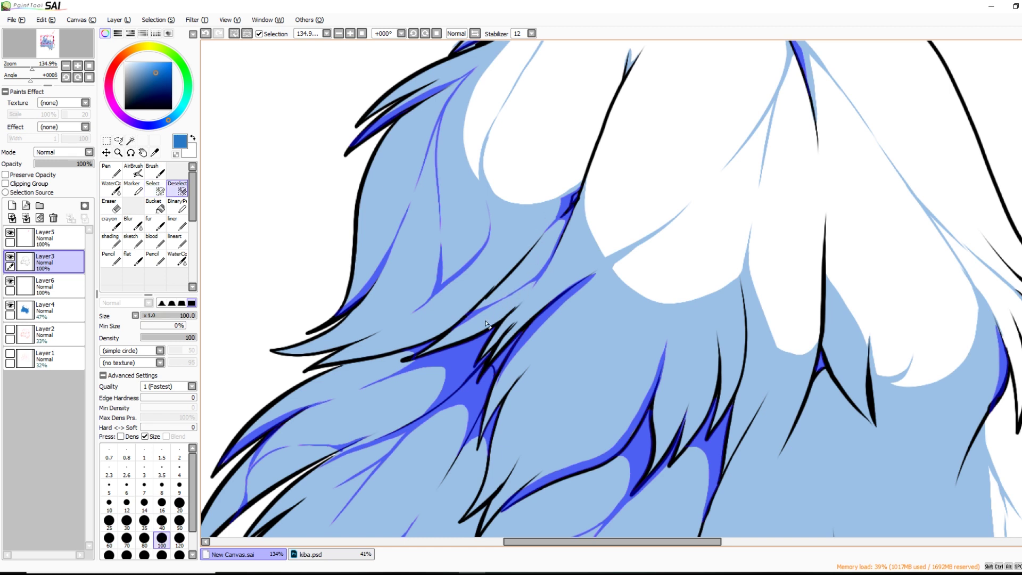
pyautogui.press('e')
pyautogui.moveTo(501, 307)
pyautogui.mouseDown()
pyautogui.moveTo(515, 293)
pyautogui.moveTo(502, 305)
pyautogui.mouseUp()
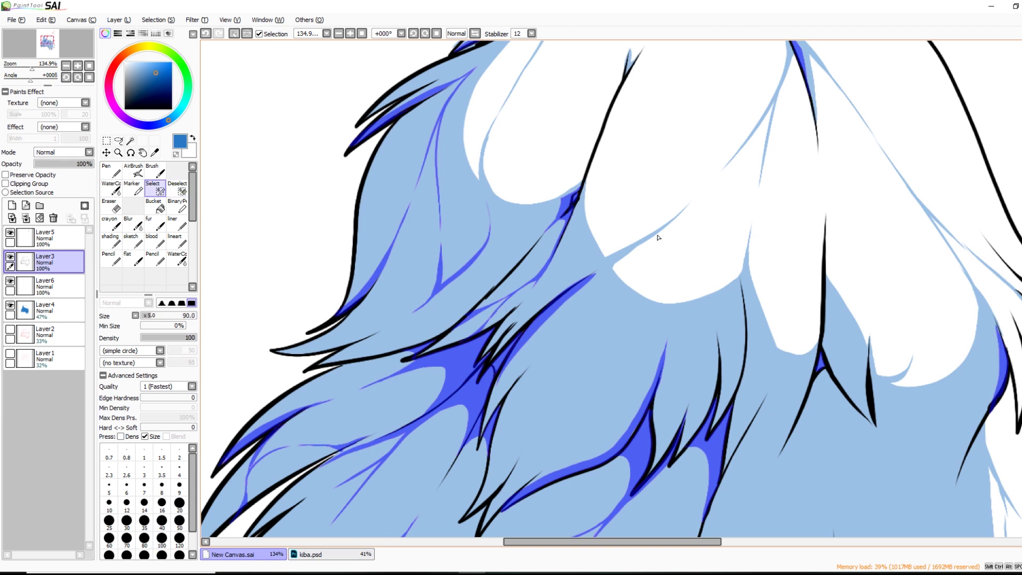
# Extend the central shadow's tip to the white highlight's corner, add a thin strand beneath it, and mark the outer clump with an arrow
pyautogui.moveTo(598, 542); pyautogui.dragTo(609, 543)
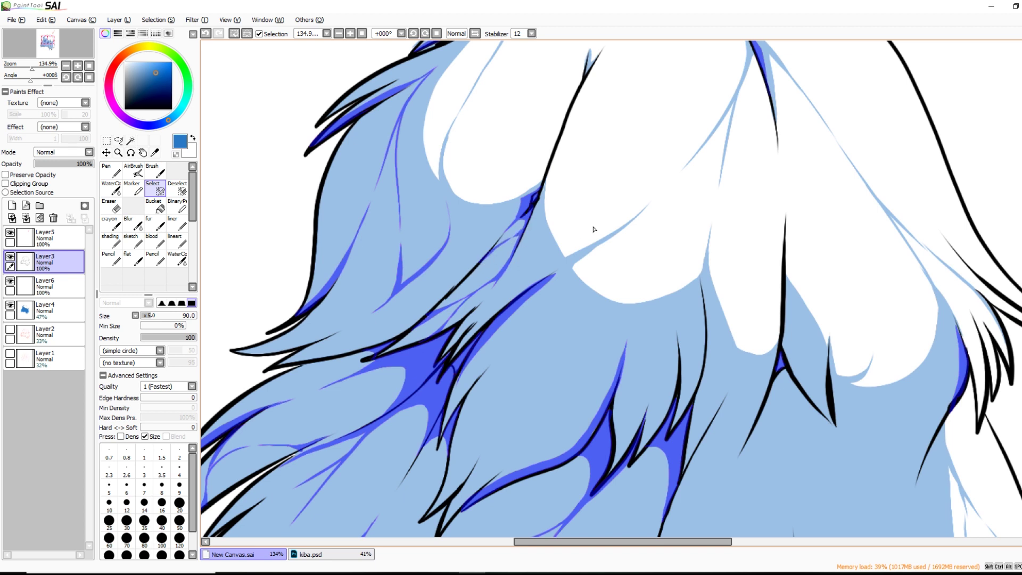
pyautogui.moveTo(548, 279); pyautogui.dragTo(580, 255)
pyautogui.moveTo(435, 86)
pyautogui.mouseDown()
pyautogui.moveTo(423, 102)
pyautogui.moveTo(456, 89)
pyautogui.mouseUp()
pyautogui.moveTo(566, 266)
pyautogui.mouseDown()
pyautogui.moveTo(467, 396)
pyautogui.moveTo(527, 323)
pyautogui.mouseUp()
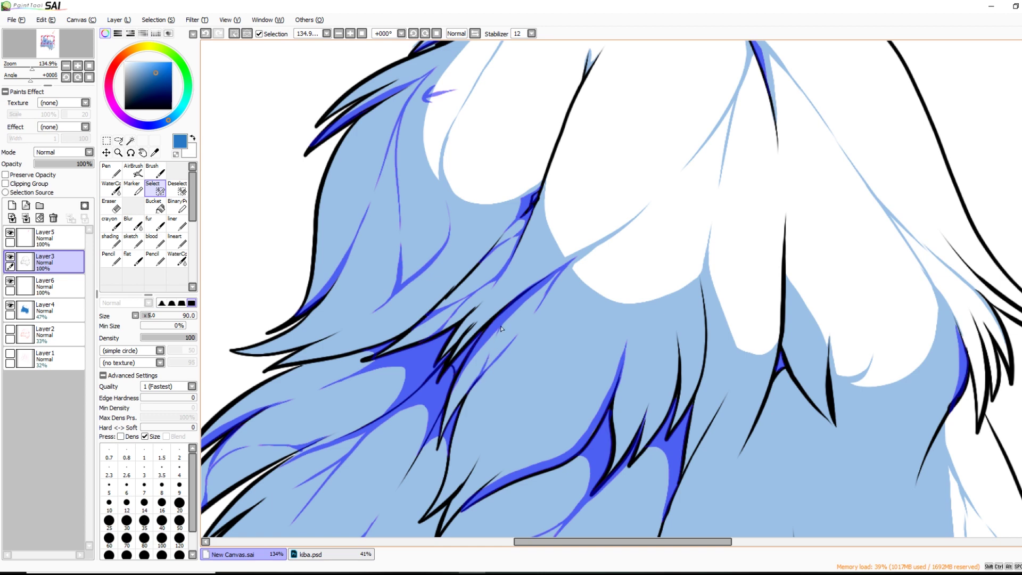
# Select branching tapered strands in the open blue area between the central shadow and the neighbouring spiked shadow
pyautogui.scroll(-2, 495, 330)
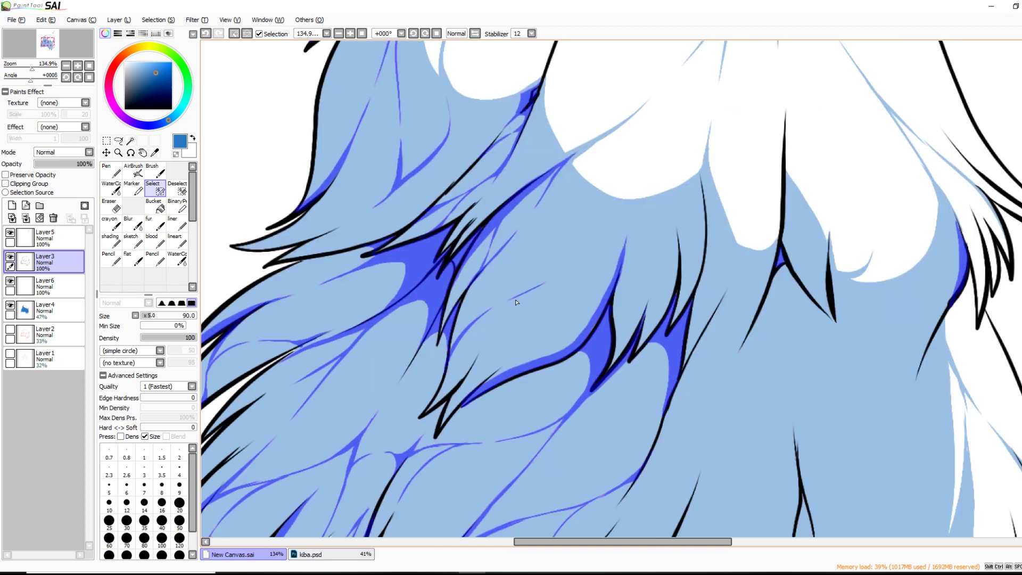
pyautogui.moveTo(511, 299)
pyautogui.mouseDown()
pyautogui.moveTo(586, 250)
pyautogui.moveTo(564, 294)
pyautogui.mouseUp()
pyautogui.moveTo(498, 382)
pyautogui.mouseDown()
pyautogui.moveTo(560, 302)
pyautogui.moveTo(546, 329)
pyautogui.moveTo(571, 275)
pyautogui.moveTo(606, 259)
pyautogui.moveTo(531, 289)
pyautogui.mouseUp()
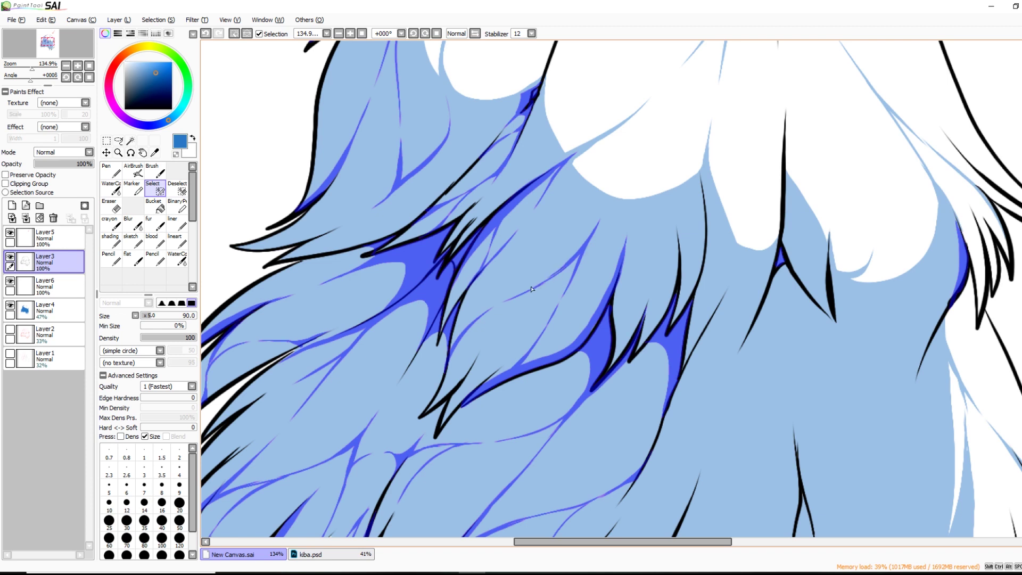
# Circle the strands and highlight edge in the outer clump as an explanation, and undo the annotation marks
pyautogui.scroll(5, 932, 199)
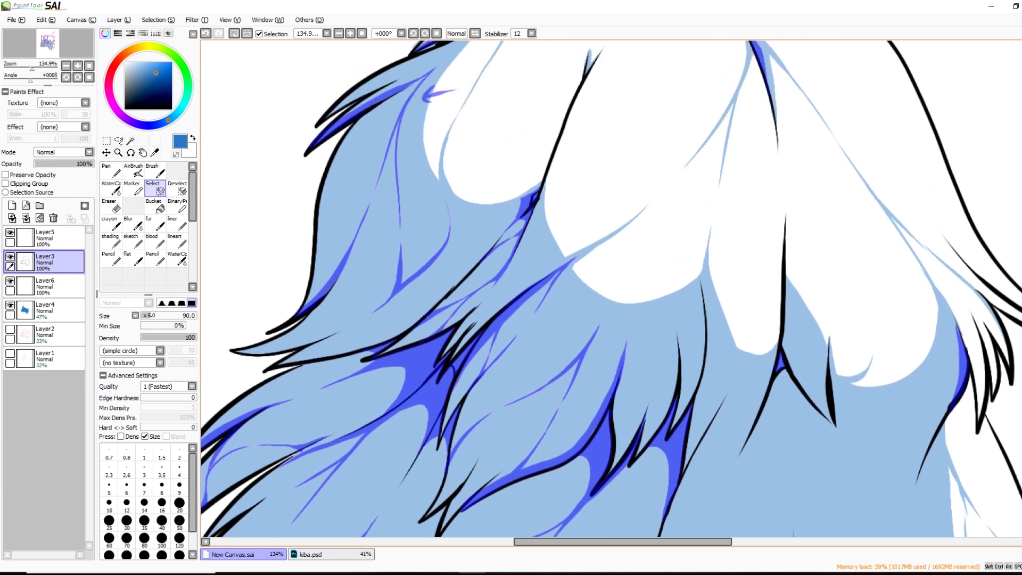
pyautogui.moveTo(459, 117)
pyautogui.mouseDown()
pyautogui.moveTo(506, 177)
pyautogui.moveTo(482, 109)
pyautogui.mouseUp()
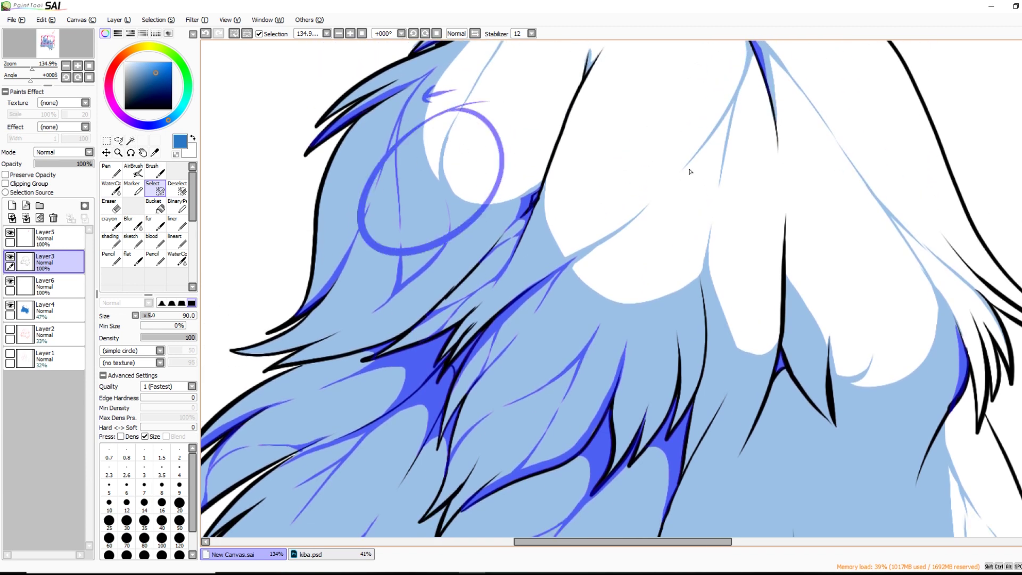
pyautogui.moveTo(583, 262)
pyautogui.mouseDown()
pyautogui.moveTo(669, 287)
pyautogui.moveTo(646, 263)
pyautogui.mouseUp()
pyautogui.hotkey('ctrl', 'z')
pyautogui.hotkey('ctrl', 'z')
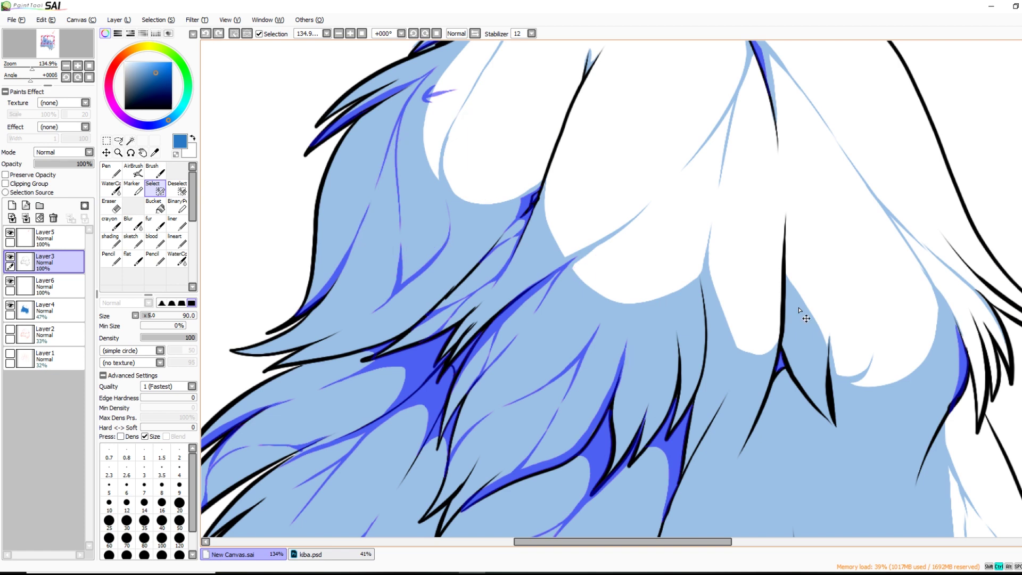
# Undo the stray mark and thin the tall shadow spike in the middle clump with the Deselect tool
pyautogui.scroll(-3, 611, 288)
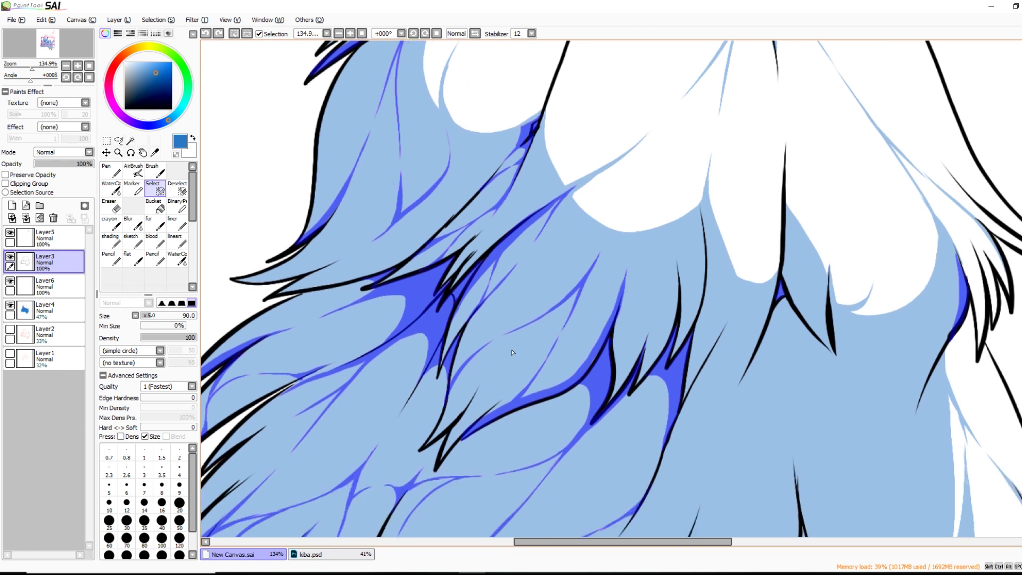
pyautogui.moveTo(512, 352)
pyautogui.mouseDown()
pyautogui.moveTo(505, 344)
pyautogui.moveTo(514, 351)
pyautogui.mouseUp()
pyautogui.hotkey('ctrl', 'z')
pyautogui.press('s')
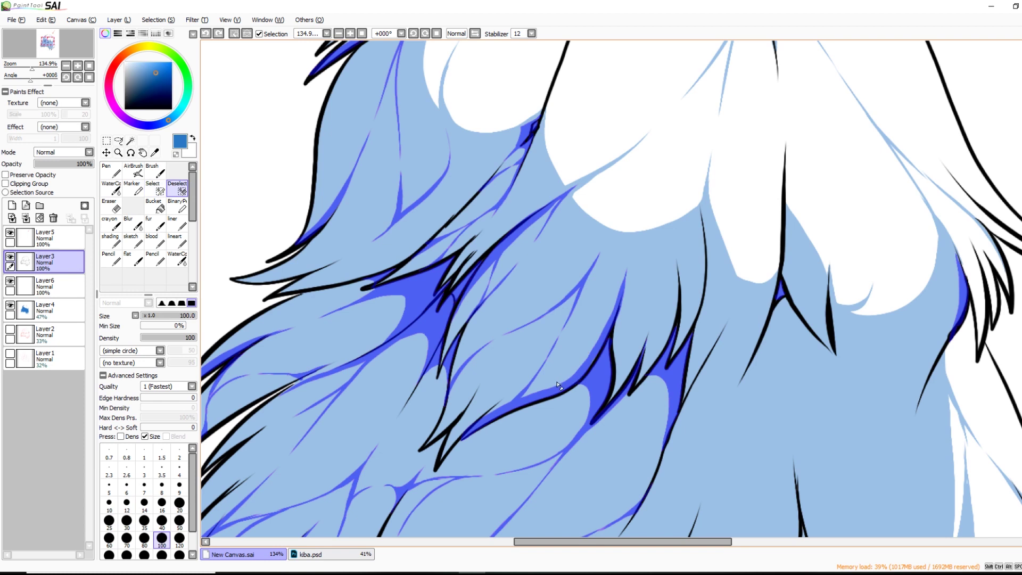
pyautogui.moveTo(557, 382)
pyautogui.mouseDown()
pyautogui.moveTo(587, 362)
pyautogui.moveTo(627, 268)
pyautogui.mouseUp()
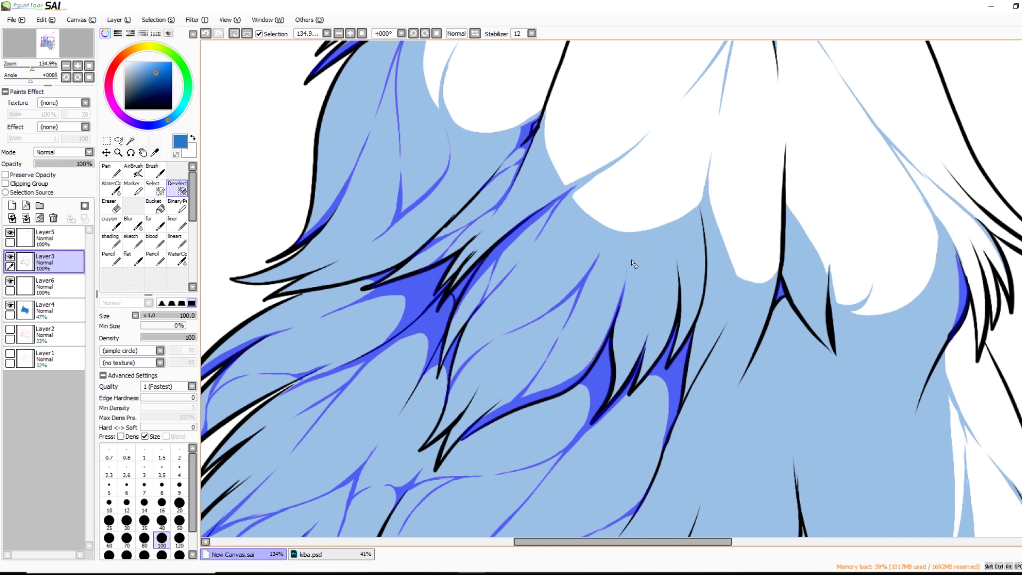
pyautogui.press('s')
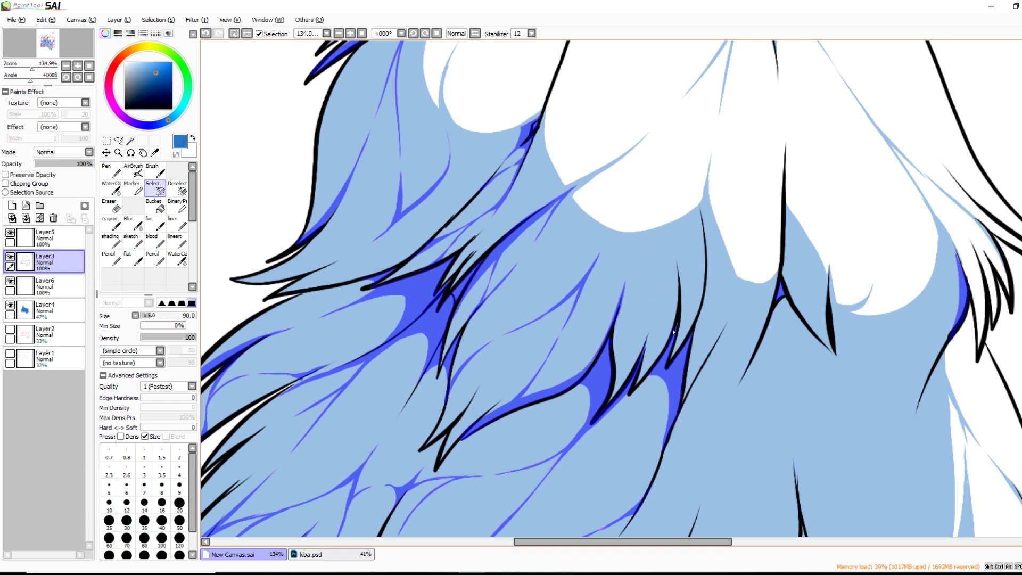
# Select a small forked peak at the thinned spike's tip, with a fine strand curving down toward the next tuft
pyautogui.moveTo(627, 273); pyautogui.dragTo(637, 303)
pyautogui.moveTo(631, 294); pyautogui.dragTo(639, 306)
pyautogui.moveTo(645, 354); pyautogui.dragTo(643, 320)
pyautogui.moveTo(627, 275); pyautogui.dragTo(638, 308)
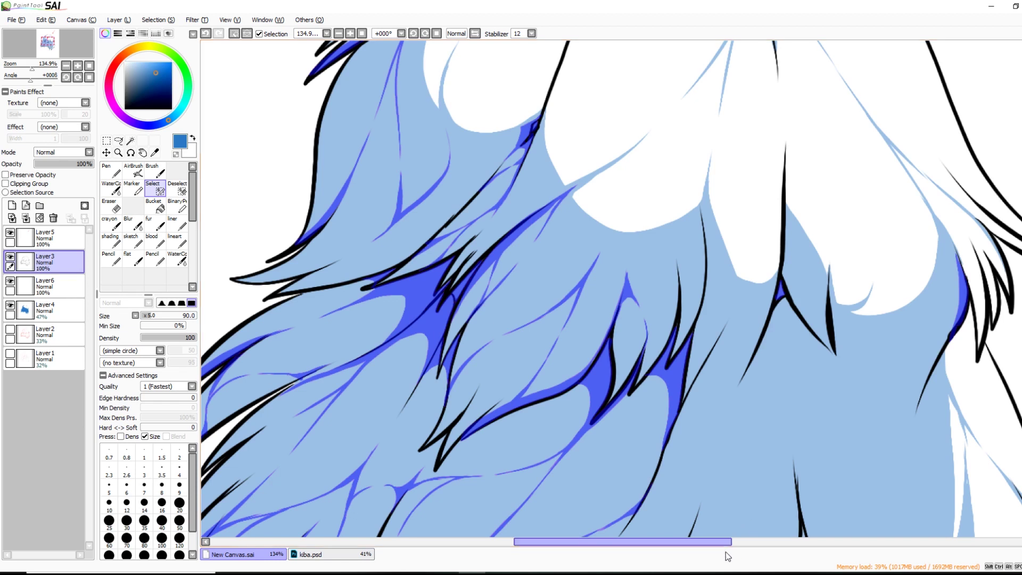
# Select a thin tapered shadow along the curved line below the white highlight's lower corner
pyautogui.moveTo(726, 544); pyautogui.dragTo(735, 542)
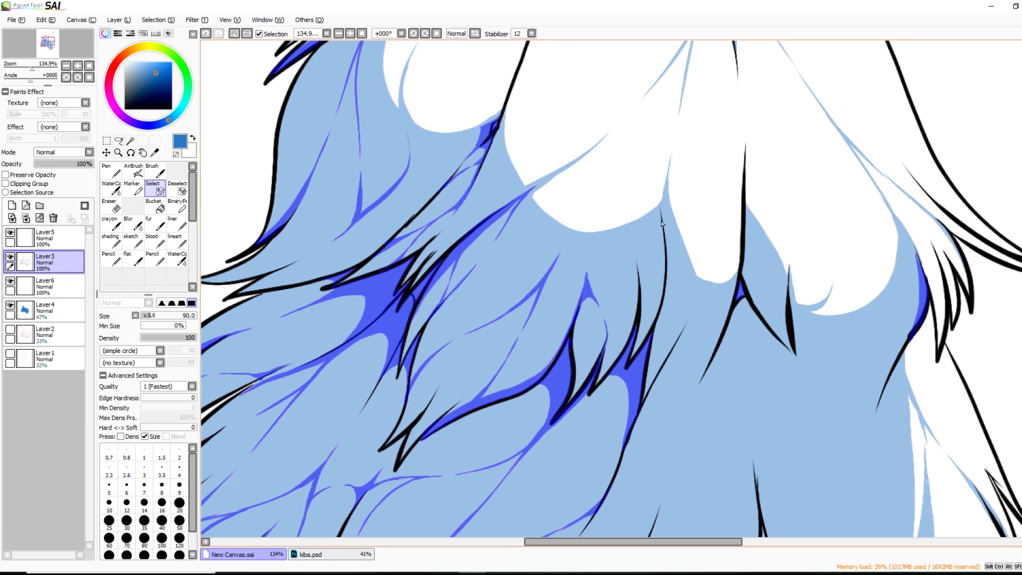
pyautogui.moveTo(656, 281); pyautogui.dragTo(663, 233)
pyautogui.moveTo(637, 332)
pyautogui.mouseDown()
pyautogui.moveTo(660, 267)
pyautogui.moveTo(631, 366)
pyautogui.moveTo(639, 337)
pyautogui.mouseUp()
# With the canvas view mirrored, select a solid pointed shadow between the central vertical line and the neighbouring short spike
pyautogui.press('h')
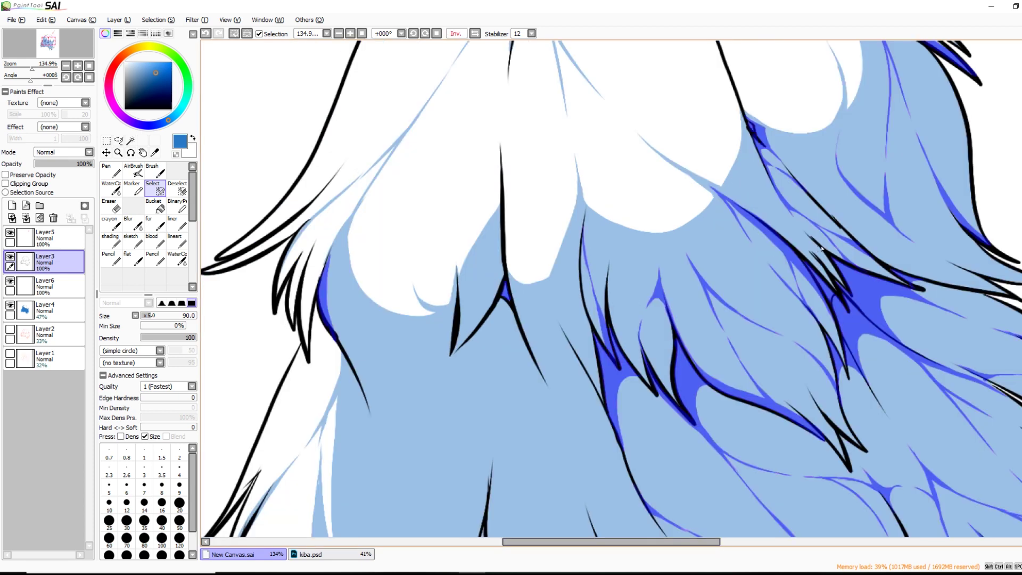
pyautogui.moveTo(502, 220)
pyautogui.mouseDown()
pyautogui.moveTo(458, 321)
pyautogui.moveTo(452, 355)
pyautogui.mouseUp()
pyautogui.moveTo(502, 242); pyautogui.dragTo(455, 351)
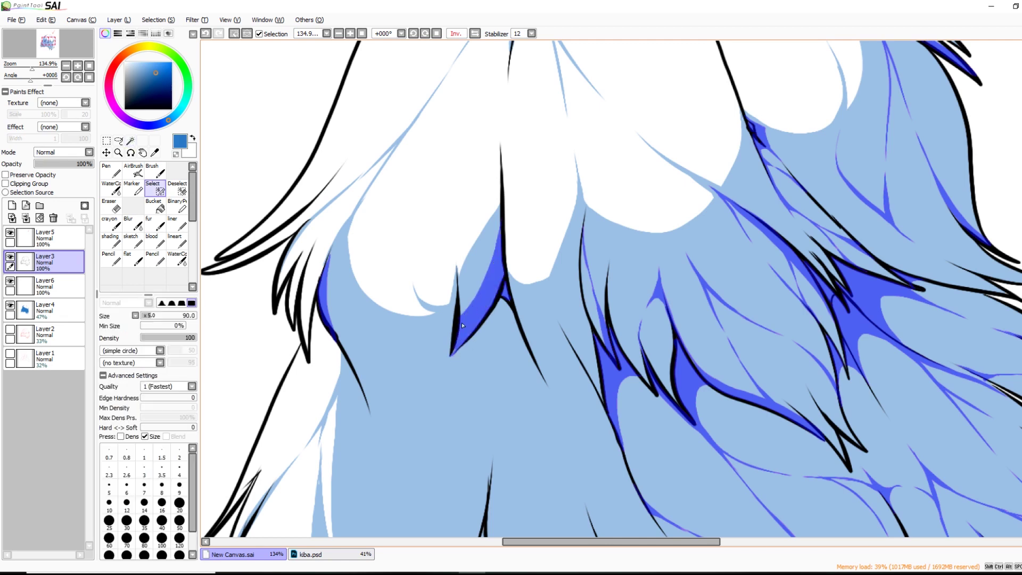
# Shape the pointed shadow's outer edge with fine tapered slivers, and return the canvas to its unmirrored view
pyautogui.moveTo(474, 301); pyautogui.dragTo(487, 242)
pyautogui.moveTo(477, 284); pyautogui.dragTo(471, 312)
pyautogui.moveTo(482, 262); pyautogui.dragTo(472, 295)
pyautogui.moveTo(500, 218); pyautogui.dragTo(491, 241)
pyautogui.press('e')
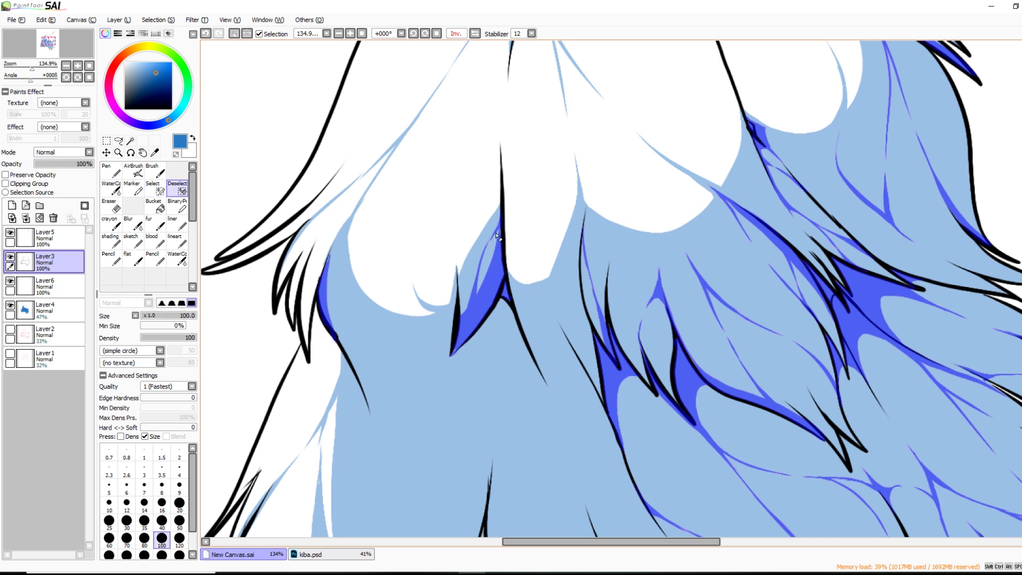
pyautogui.press('e')
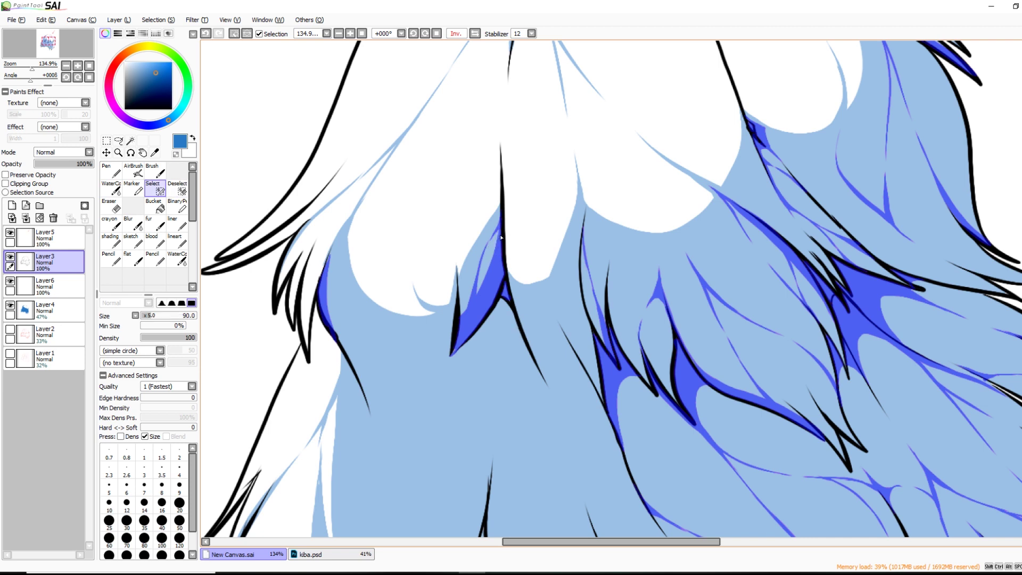
pyautogui.moveTo(600, 541); pyautogui.dragTo(571, 541)
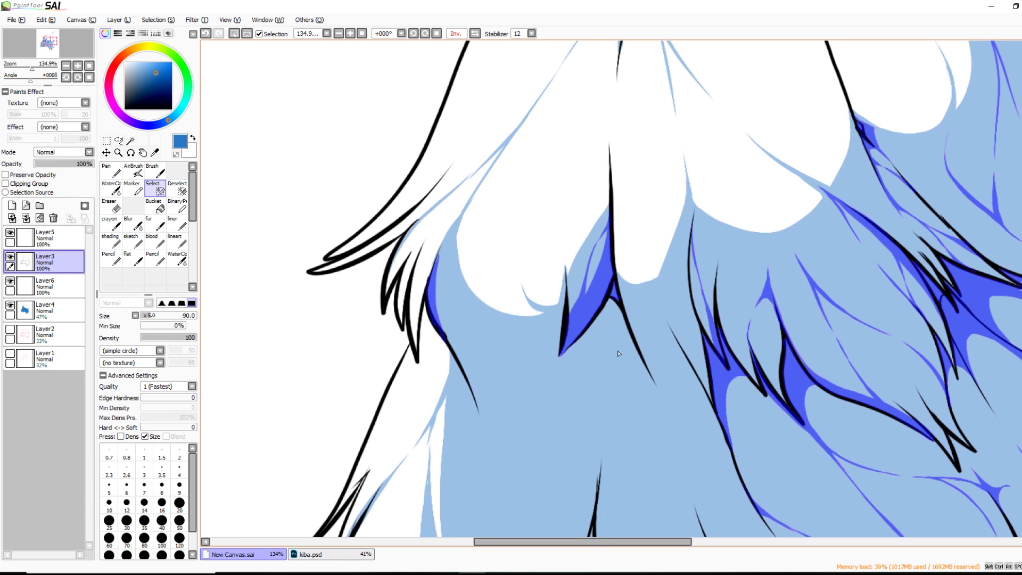
pyautogui.press('h')
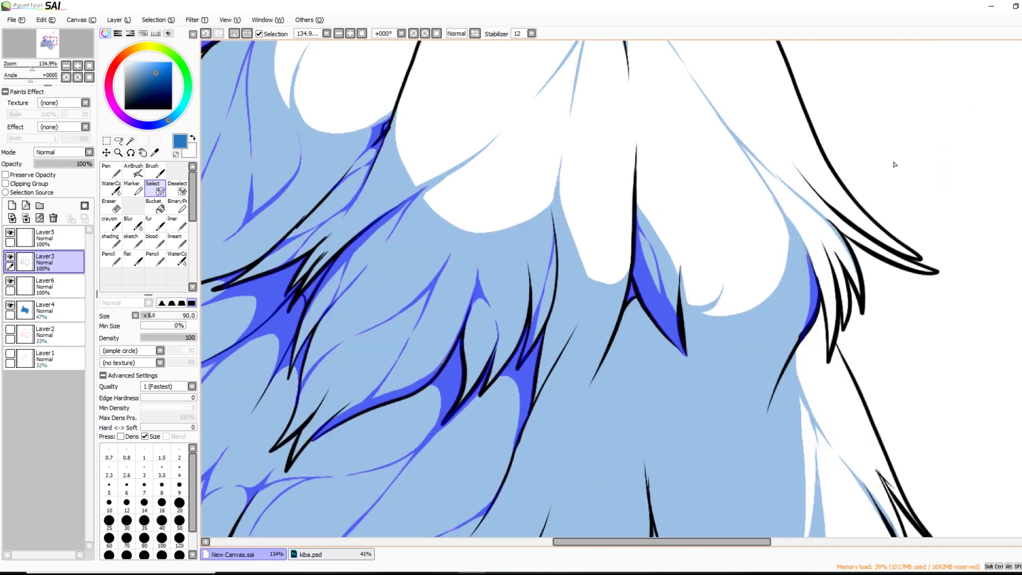
# Select a fine curved strand from the short spike along the lower edge of the white highlight
pyautogui.moveTo(730, 268); pyautogui.dragTo(740, 251)
pyautogui.moveTo(725, 288)
pyautogui.mouseDown()
pyautogui.moveTo(736, 311)
pyautogui.moveTo(690, 320)
pyautogui.moveTo(683, 304)
pyautogui.mouseUp()
pyautogui.hotkey('ctrl', 'z')
pyautogui.press('e')
pyautogui.moveTo(732, 251); pyautogui.dragTo(730, 271)
pyautogui.scroll(-4, 809, 179)
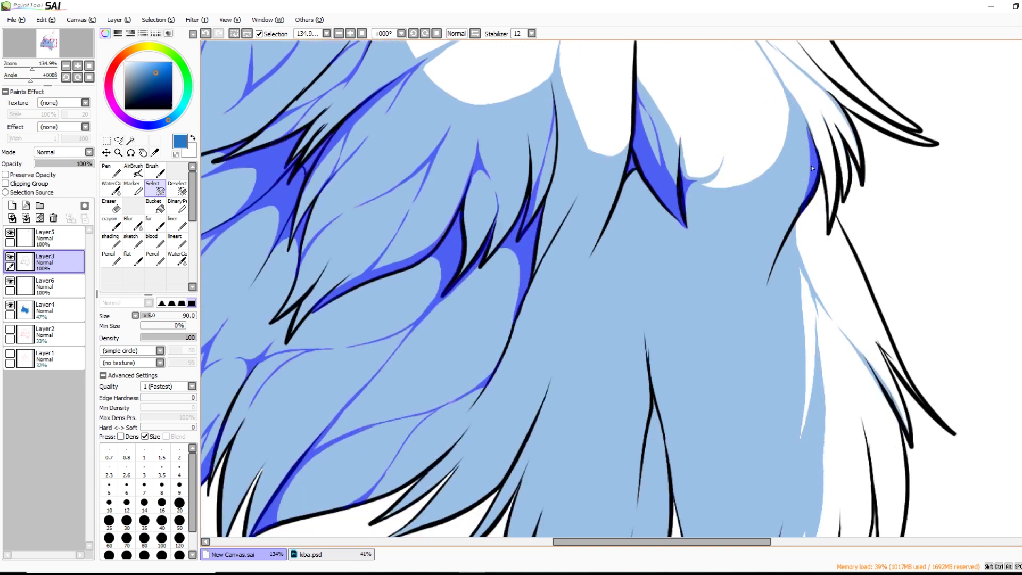
# Select a pointed shadow beneath the outer side tuft, and a small hooked mark beside the central line's tip
pyautogui.moveTo(794, 226)
pyautogui.mouseDown()
pyautogui.moveTo(798, 266)
pyautogui.moveTo(784, 264)
pyautogui.mouseUp()
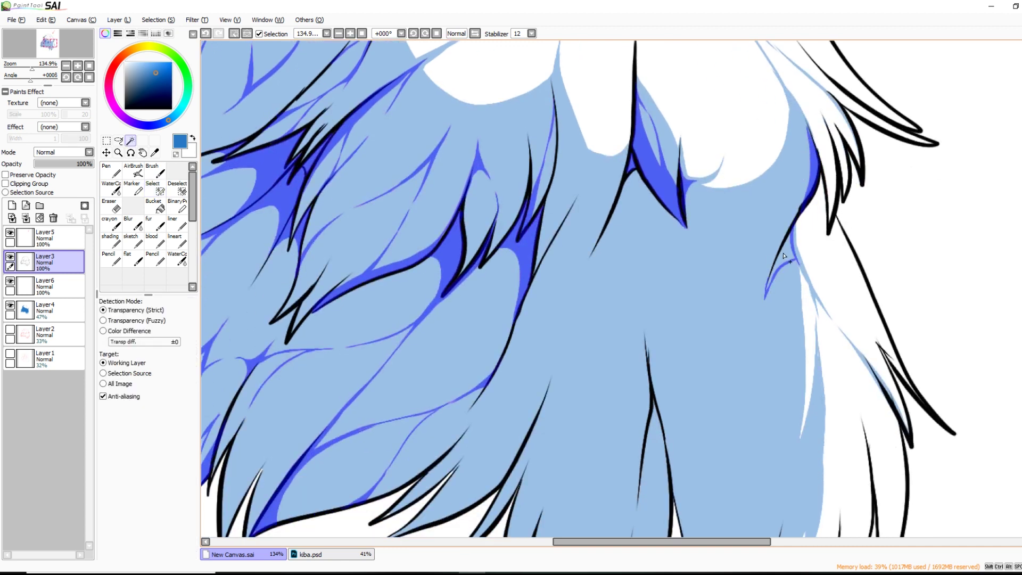
pyautogui.scroll(-9, 659, 209)
pyautogui.moveTo(662, 105)
pyautogui.mouseDown()
pyautogui.moveTo(666, 121)
pyautogui.moveTo(690, 88)
pyautogui.mouseUp()
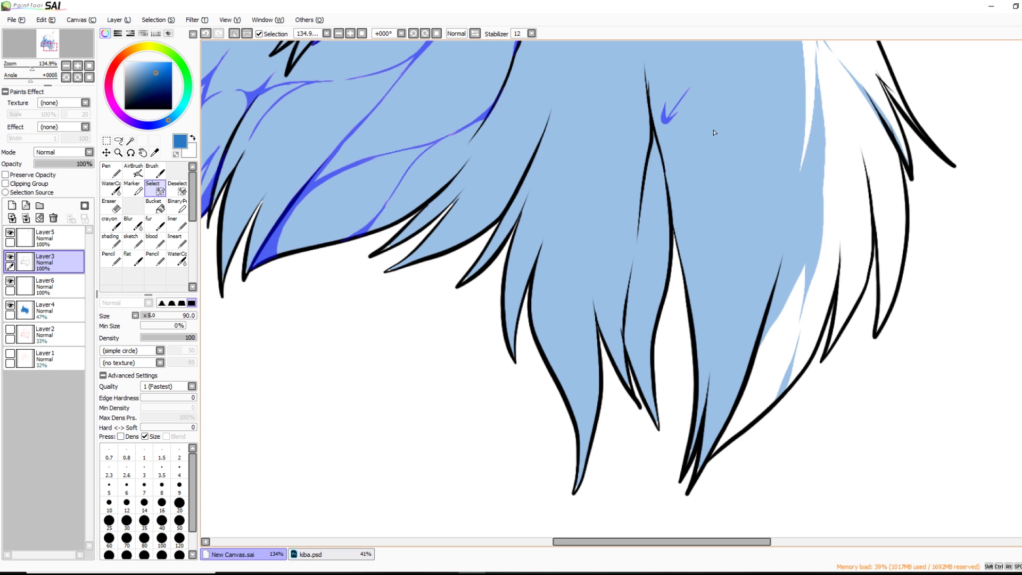
# With the view mirrored, select a solid shadow pocket inside the central fork and a thin strand tapering down its inner edge
pyautogui.press('h')
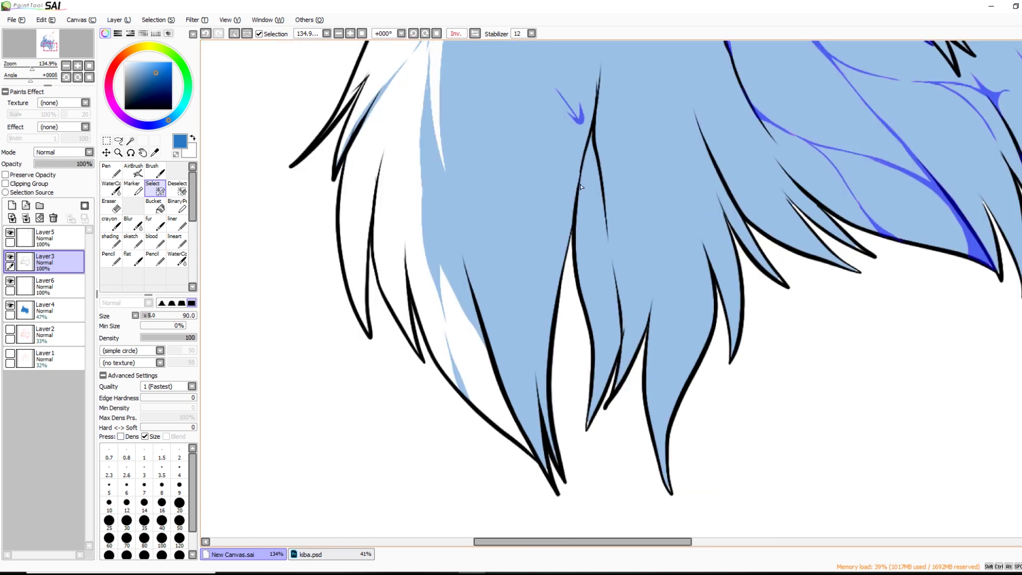
pyautogui.moveTo(579, 185)
pyautogui.mouseDown()
pyautogui.moveTo(585, 178)
pyautogui.moveTo(604, 199)
pyautogui.mouseUp()
pyautogui.press('w')
pyautogui.click(593, 172)
pyautogui.press('s')
pyautogui.moveTo(593, 340)
pyautogui.mouseDown()
pyautogui.moveTo(605, 190)
pyautogui.moveTo(595, 255)
pyautogui.moveTo(604, 218)
pyautogui.mouseUp()
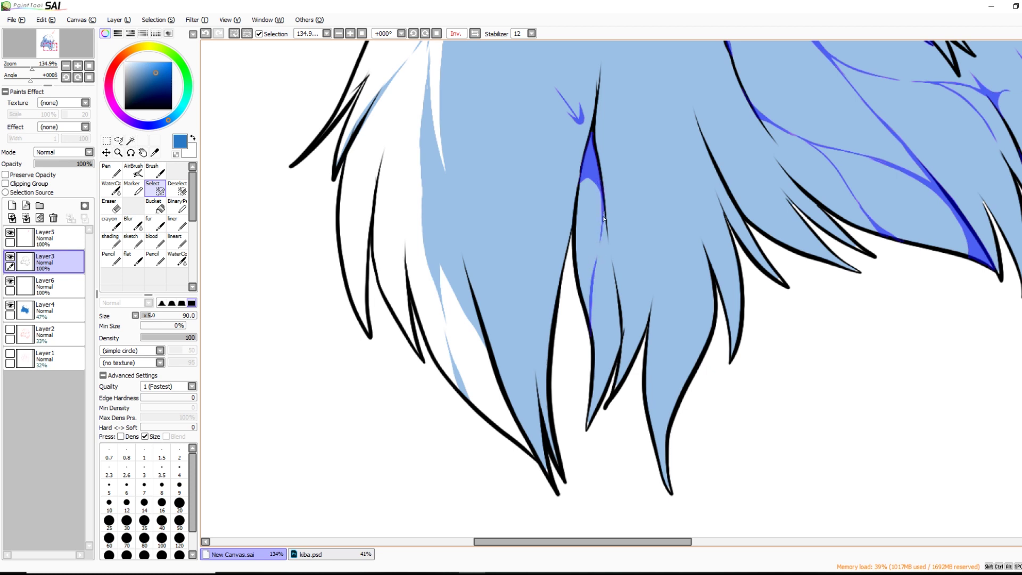
pyautogui.press('d')
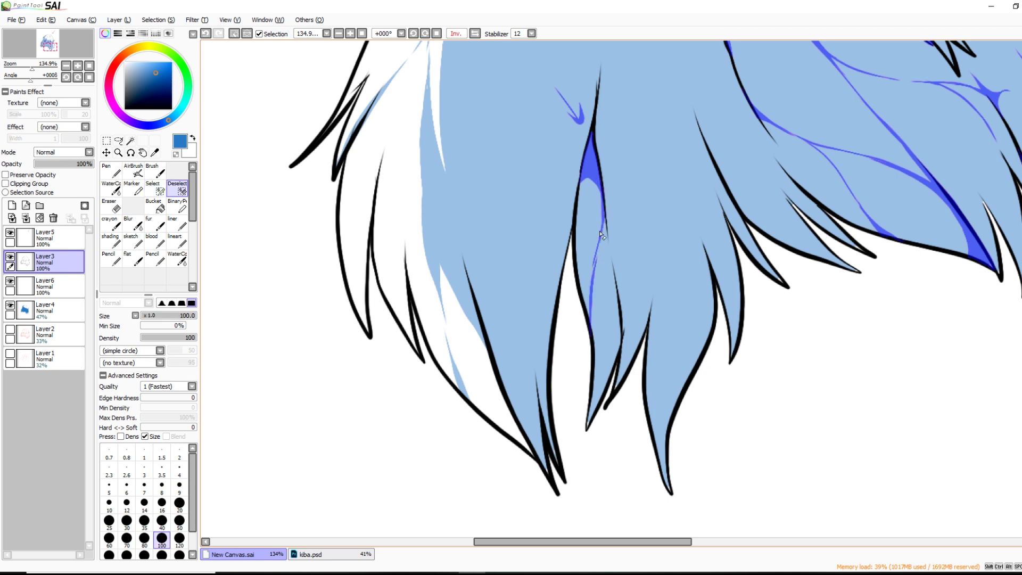
pyautogui.press('s')
pyautogui.moveTo(593, 295); pyautogui.dragTo(588, 320)
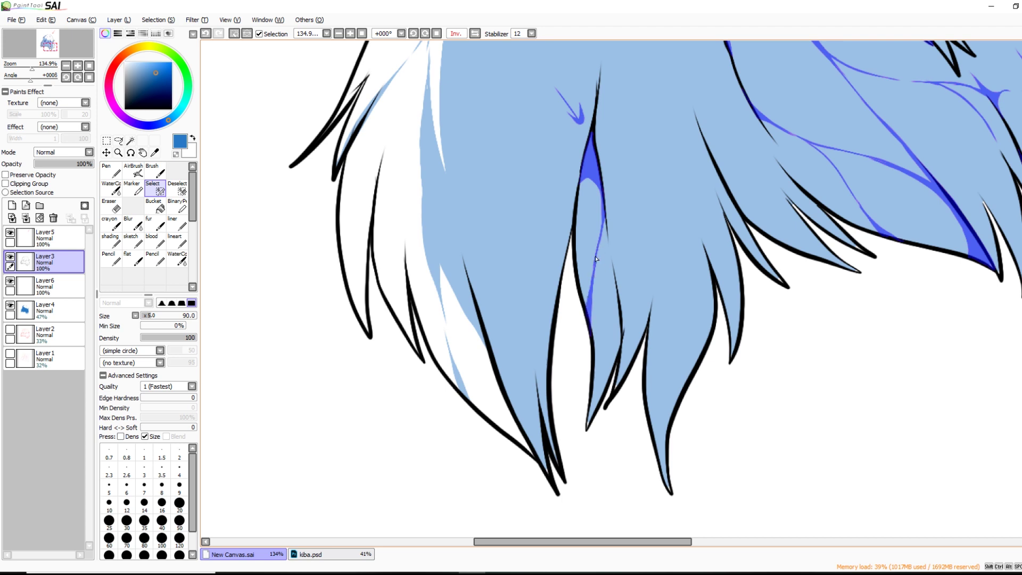
# Continue the strand toward the tuft's tip and select a forked shadow at the neighbouring line's peak
pyautogui.moveTo(596, 259); pyautogui.dragTo(618, 355)
pyautogui.moveTo(616, 282)
pyautogui.mouseDown()
pyautogui.moveTo(629, 286)
pyautogui.moveTo(623, 329)
pyautogui.mouseUp()
pyautogui.press('w')
pyautogui.click(624, 296)
pyautogui.moveTo(628, 289); pyautogui.dragTo(645, 252)
pyautogui.moveTo(625, 302); pyautogui.dragTo(651, 231)
pyautogui.press('d')
pyautogui.press('e')
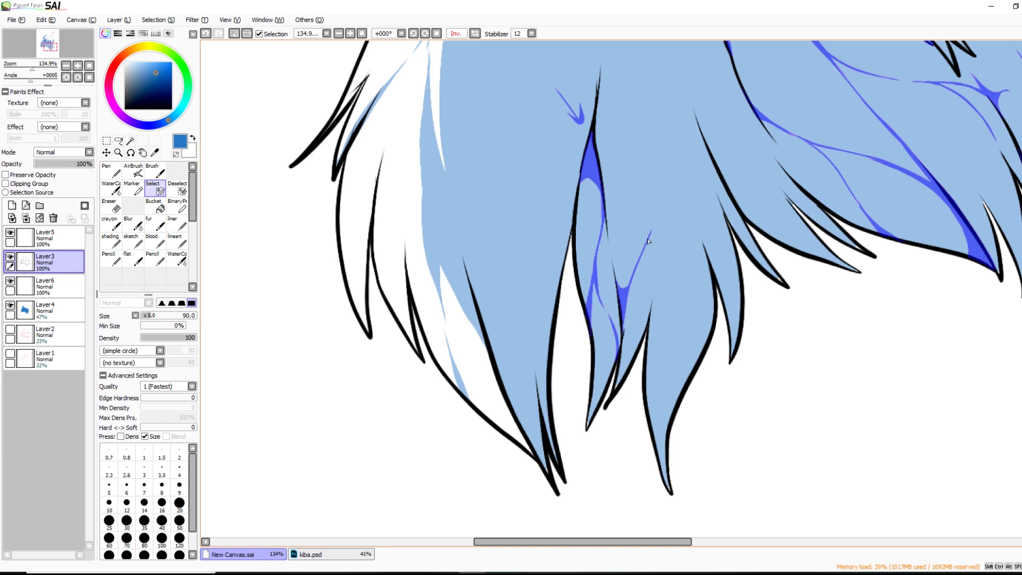
# Extend the forked shadow upward into a fine peak with a short strand branching down toward the next tuft
pyautogui.moveTo(648, 241)
pyautogui.mouseDown()
pyautogui.moveTo(664, 195)
pyautogui.moveTo(656, 268)
pyautogui.moveTo(658, 221)
pyautogui.moveTo(619, 290)
pyautogui.mouseUp()
pyautogui.moveTo(655, 233); pyautogui.dragTo(659, 183)
pyautogui.moveTo(656, 222); pyautogui.dragTo(652, 289)
pyautogui.press('s')
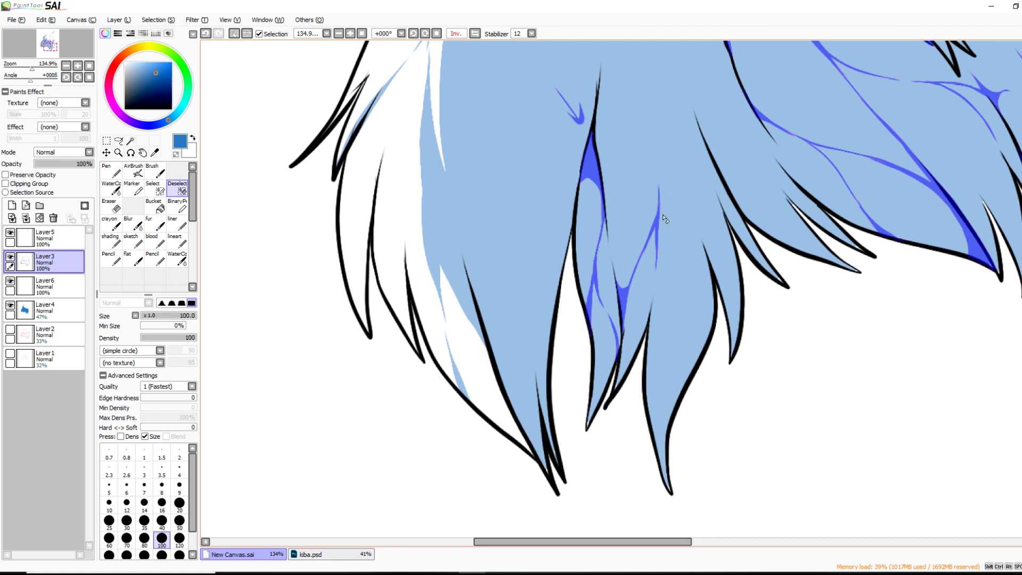
pyautogui.press('s')
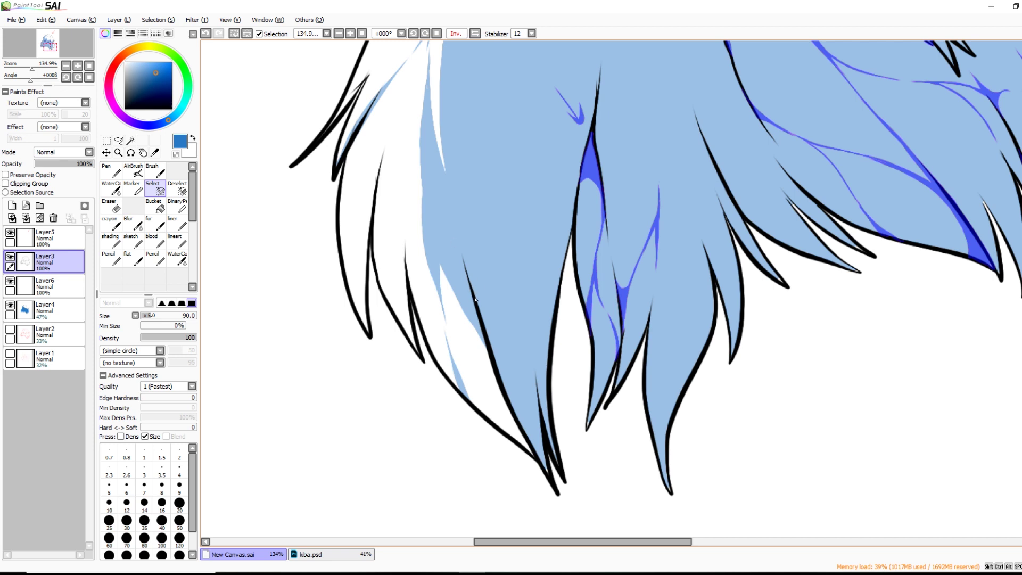
# Select a solid forked shadow at the upper tip of the outer lower tuft's line
pyautogui.moveTo(476, 302)
pyautogui.mouseDown()
pyautogui.moveTo(428, 191)
pyautogui.moveTo(458, 254)
pyautogui.moveTo(434, 194)
pyautogui.moveTo(444, 228)
pyautogui.moveTo(452, 173)
pyautogui.moveTo(466, 272)
pyautogui.mouseUp()
pyautogui.press('w')
pyautogui.click(453, 229)
pyautogui.press('w')
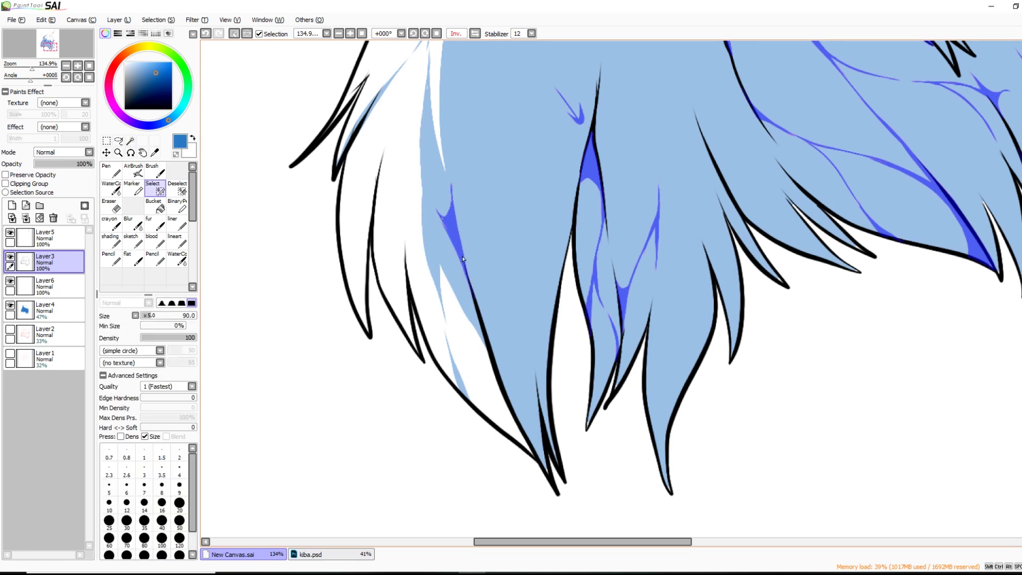
# Link the upper pointed shadows to the central line and the outer lower tuft with long, thin tapered strands
pyautogui.scroll(5, 441, 217)
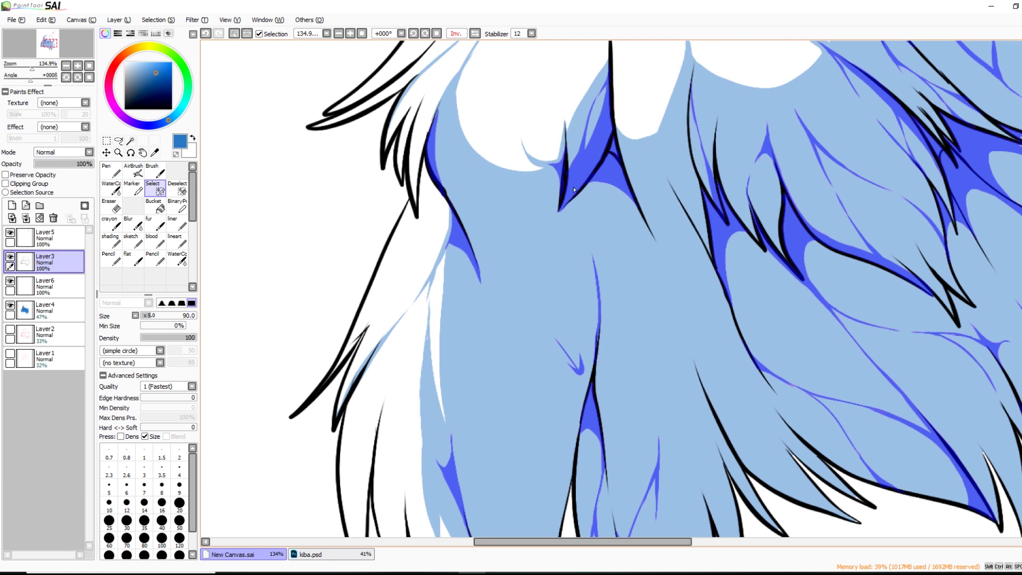
pyautogui.moveTo(579, 174); pyautogui.dragTo(596, 266)
pyautogui.moveTo(467, 246); pyautogui.dragTo(503, 374)
pyautogui.moveTo(564, 494); pyautogui.dragTo(504, 379)
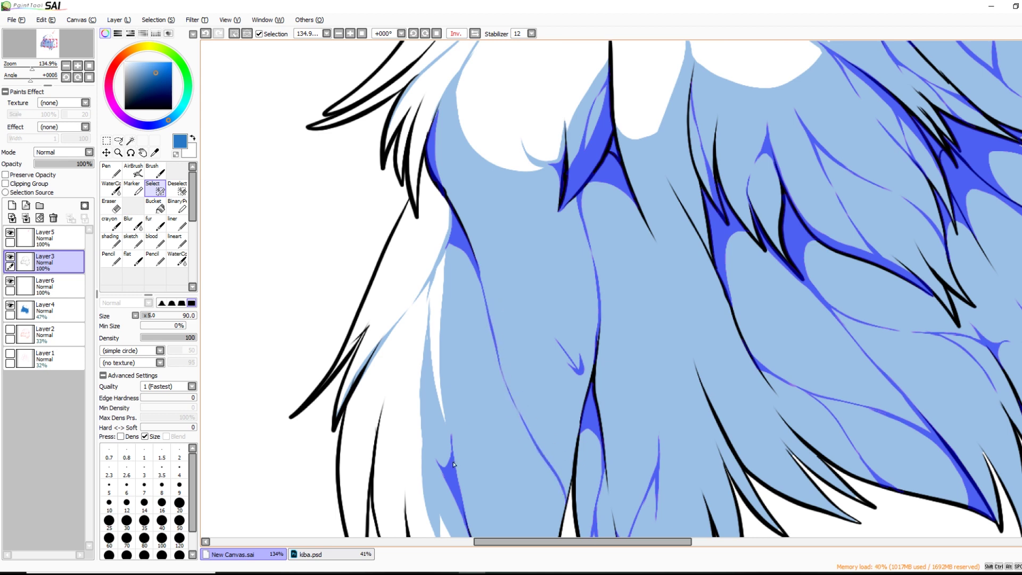
pyautogui.moveTo(453, 461); pyautogui.dragTo(453, 375)
pyautogui.moveTo(467, 246)
pyautogui.mouseDown()
pyautogui.moveTo(473, 279)
pyautogui.moveTo(454, 377)
pyautogui.mouseUp()
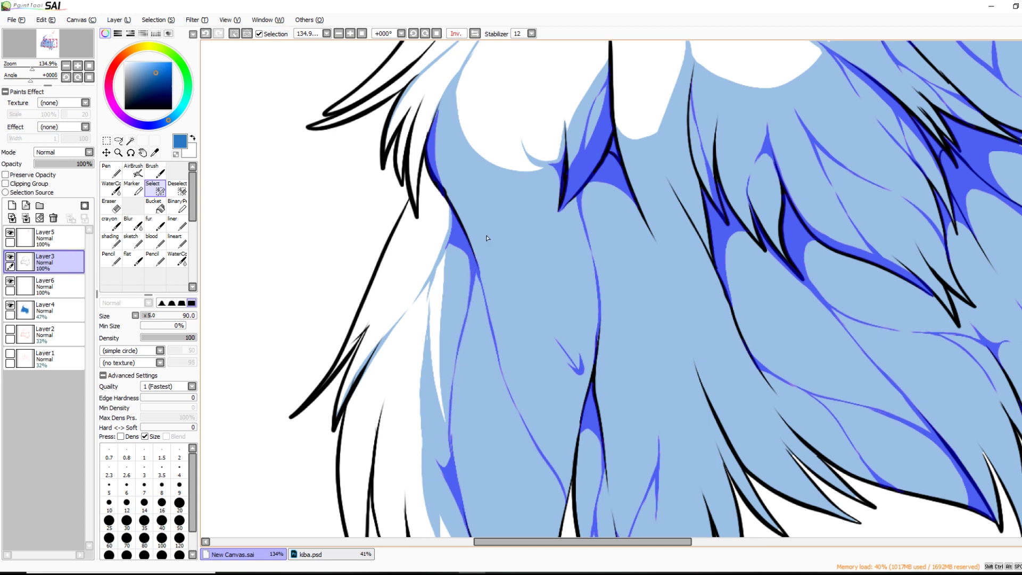
# Thicken the long strand's lower end and branch a thin vertical strand from it down to the lower spike's tip
pyautogui.scroll(-5, 937, 212)
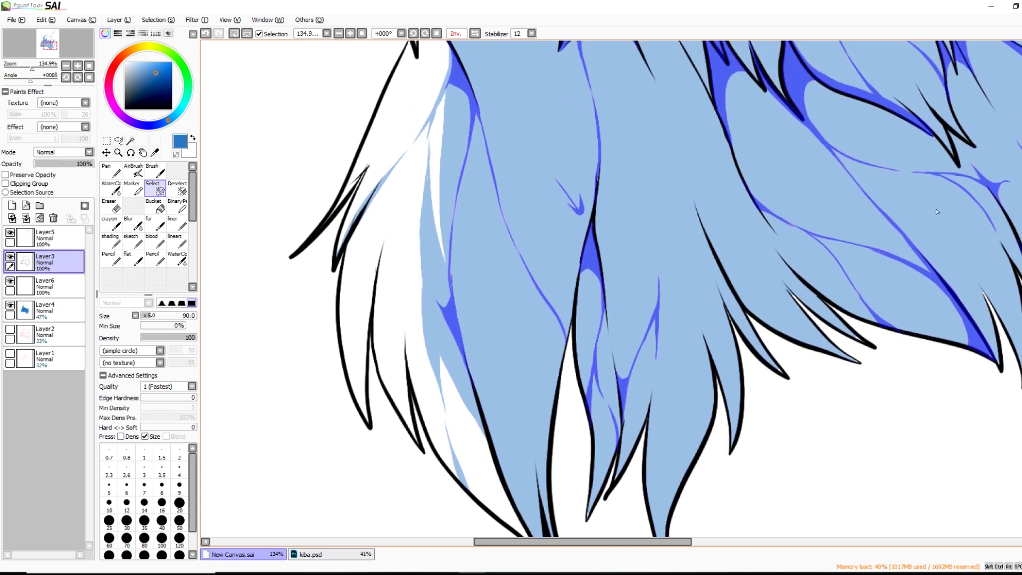
pyautogui.moveTo(545, 300); pyautogui.dragTo(567, 344)
pyautogui.moveTo(525, 265); pyautogui.dragTo(533, 335)
pyautogui.moveTo(538, 486); pyautogui.dragTo(536, 410)
pyautogui.moveTo(534, 325); pyautogui.dragTo(536, 386)
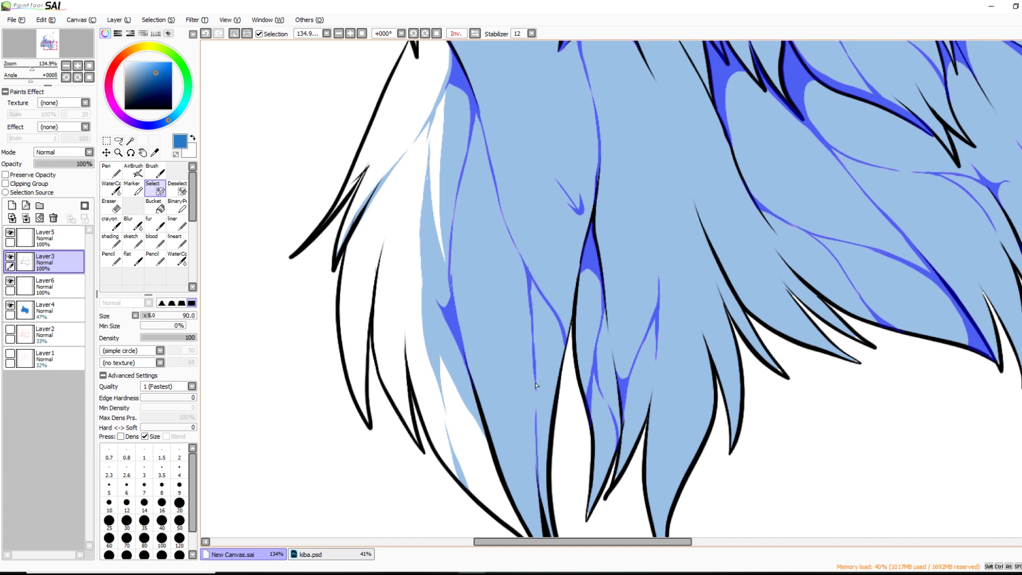
# In the unmirrored view, select a large solid shadow pocket with a rounded top between the central fork and the branching strand
pyautogui.moveTo(30, 62); pyautogui.dragTo(29, 63)
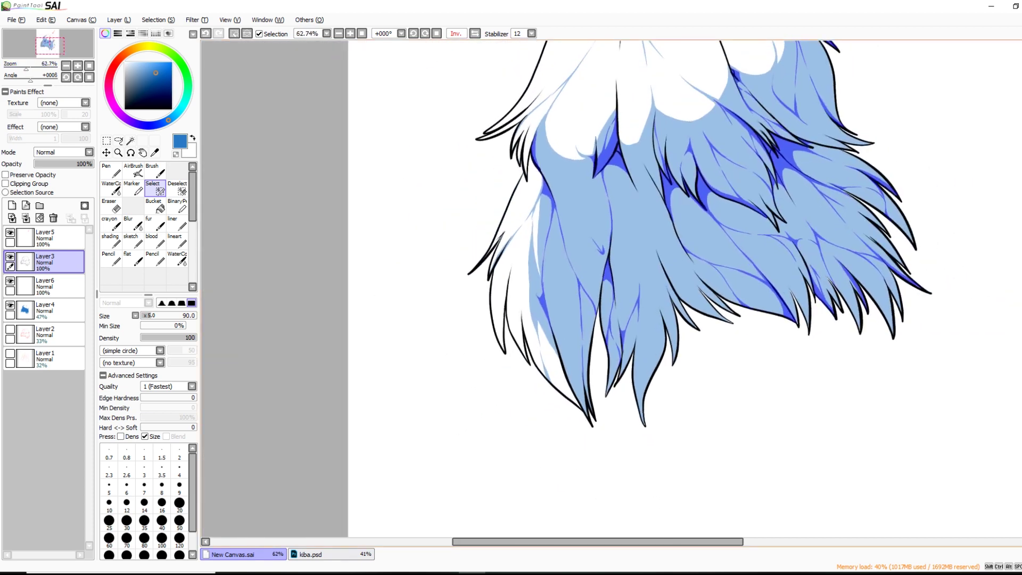
pyautogui.scroll(2, 982, 281)
pyautogui.press('h')
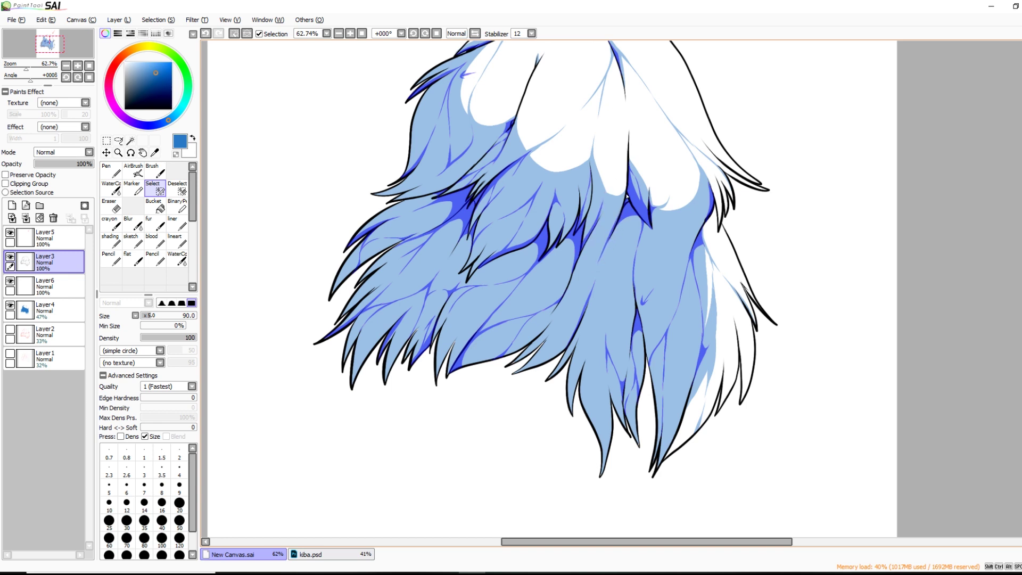
pyautogui.scroll(2, 889, 207)
pyautogui.moveTo(664, 296)
pyautogui.mouseDown()
pyautogui.moveTo(657, 320)
pyautogui.moveTo(686, 299)
pyautogui.moveTo(676, 283)
pyautogui.moveTo(654, 313)
pyautogui.moveTo(653, 304)
pyautogui.moveTo(672, 284)
pyautogui.moveTo(675, 308)
pyautogui.mouseUp()
pyautogui.press('d')
pyautogui.press('s')
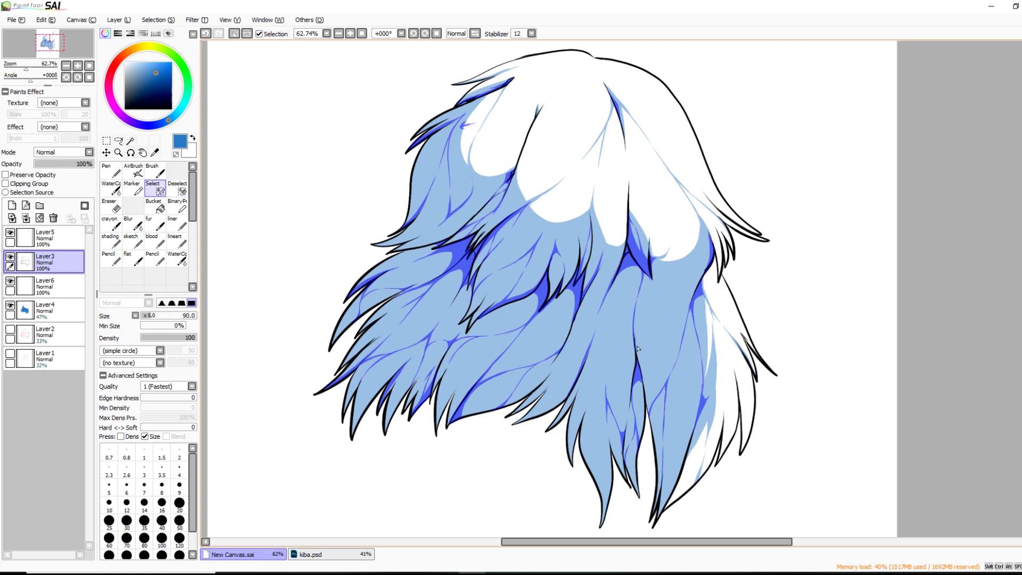
pyautogui.press('w')
pyautogui.click(659, 387)
pyautogui.press('s')
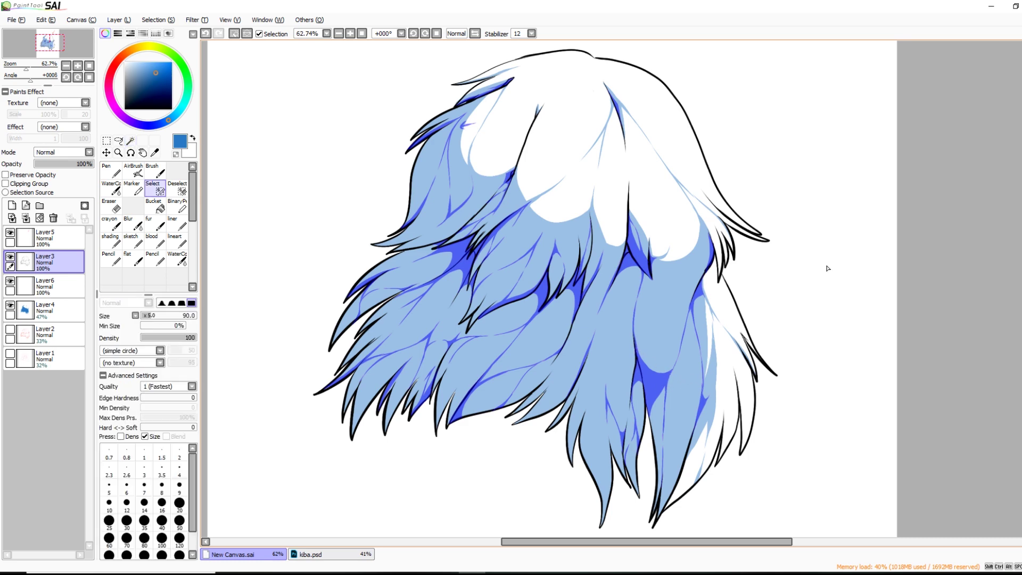
# Try a short curved strand beneath the pointed shadow on the central line
pyautogui.press('h')
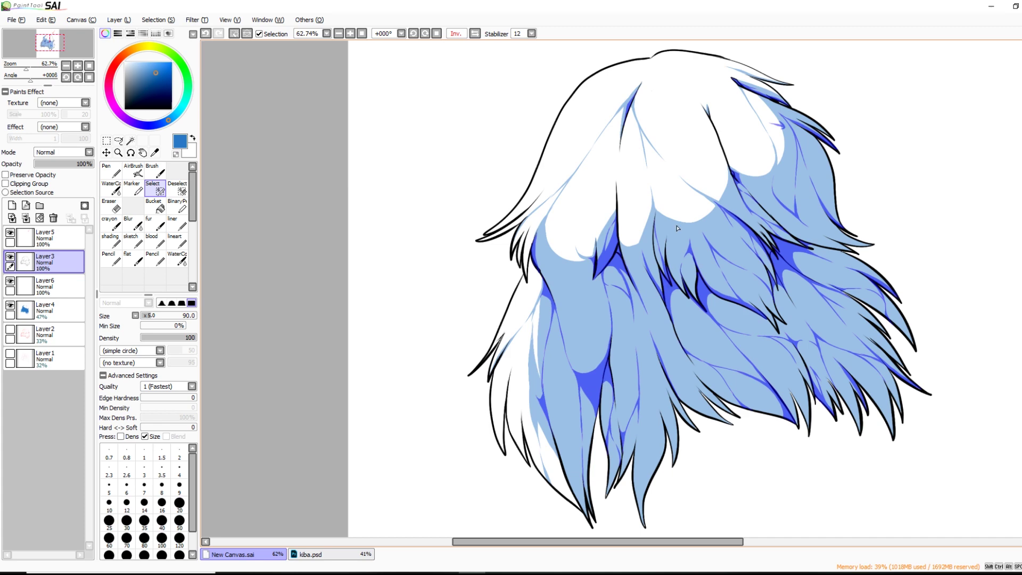
pyautogui.hotkey('ctrl', 'z')
pyautogui.press('h')
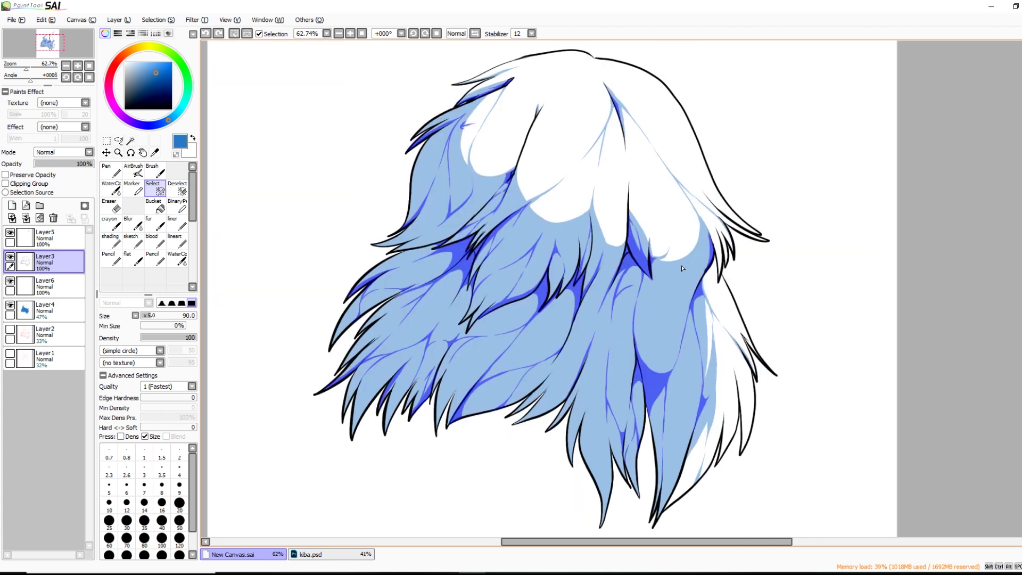
pyautogui.moveTo(642, 283); pyautogui.dragTo(625, 289)
pyautogui.press('d')
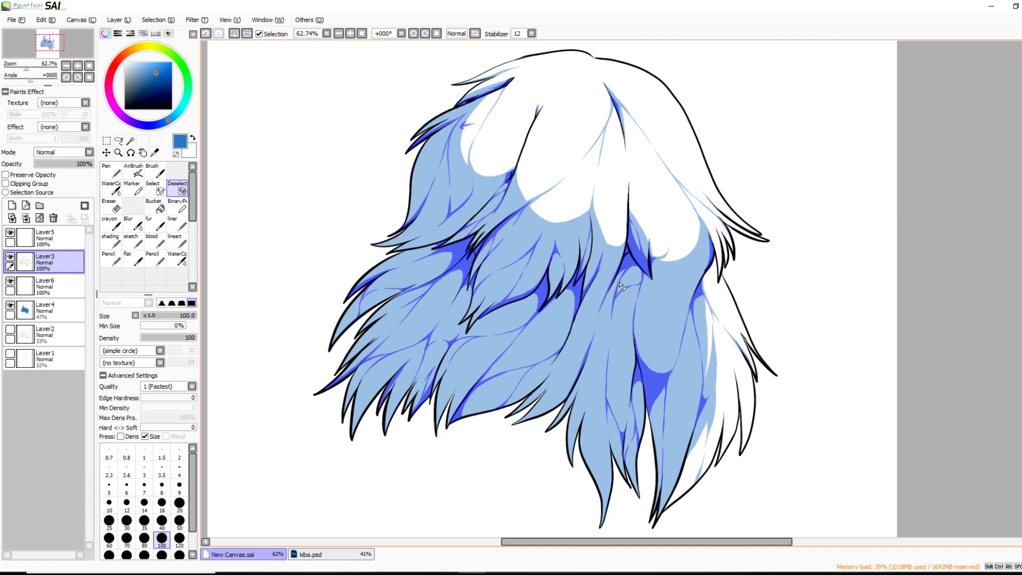
pyautogui.press('e')
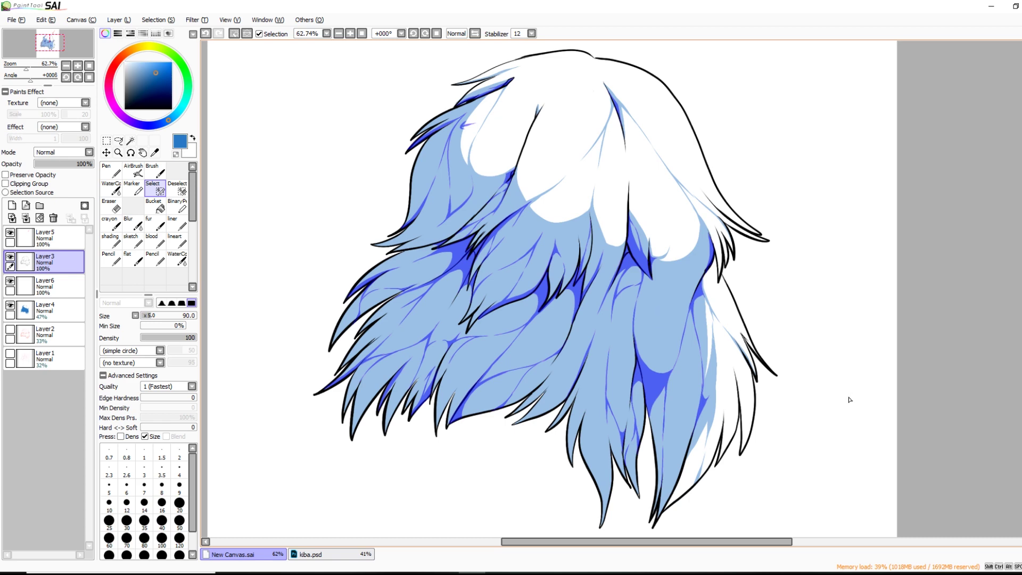
# Fill the selected deeper shadows with blue on Layer6 and clear the selection
pyautogui.press('h')
pyautogui.press('h')
pyautogui.moveTo(27, 66); pyautogui.dragTo(23, 66)
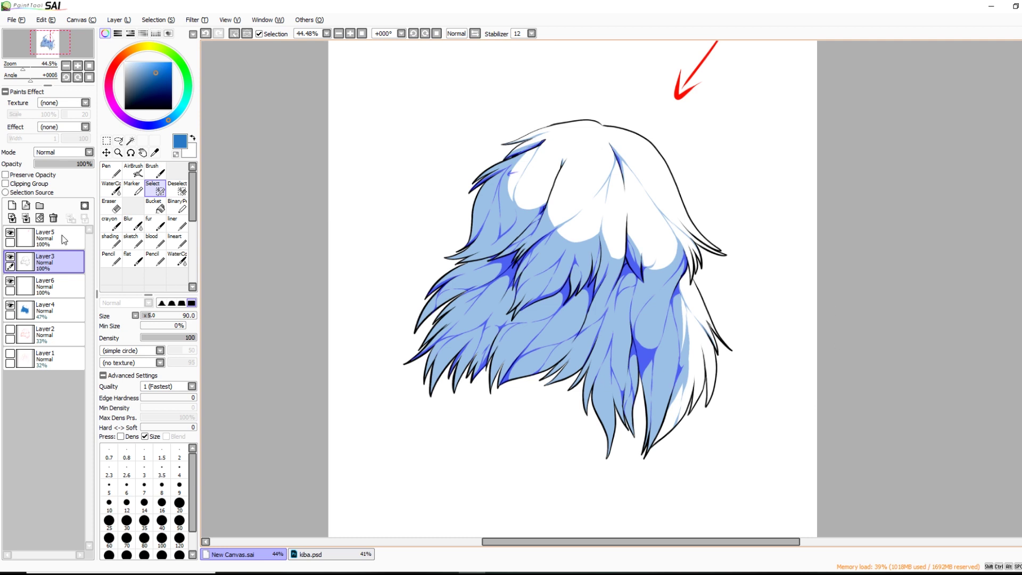
pyautogui.click(62, 286)
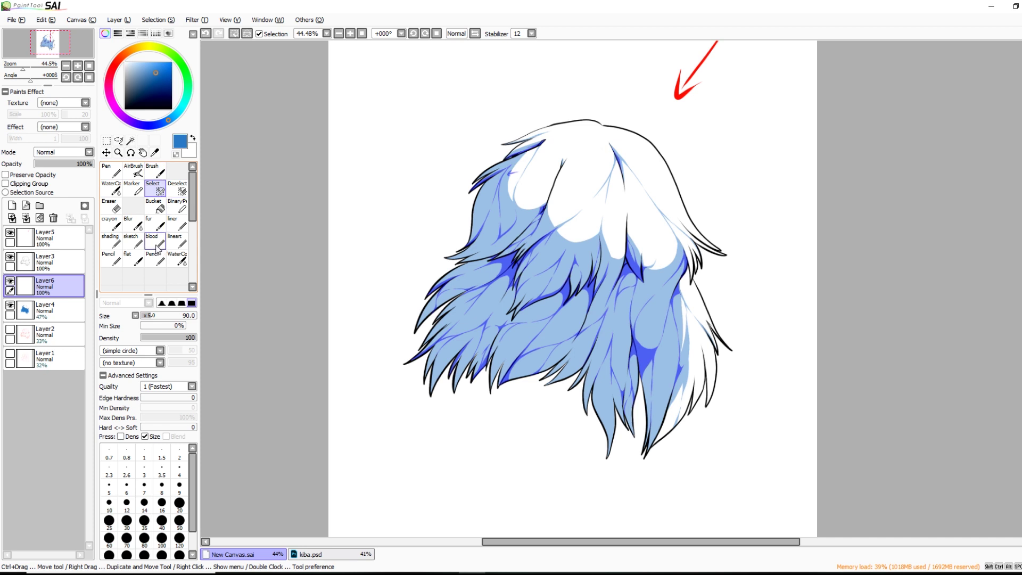
pyautogui.click(120, 20)
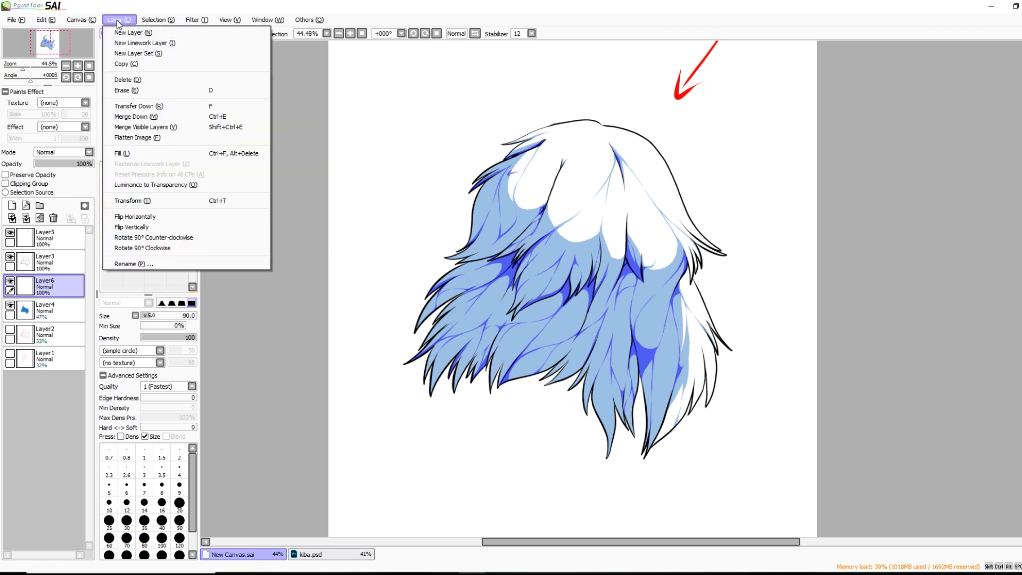
pyautogui.click(169, 152)
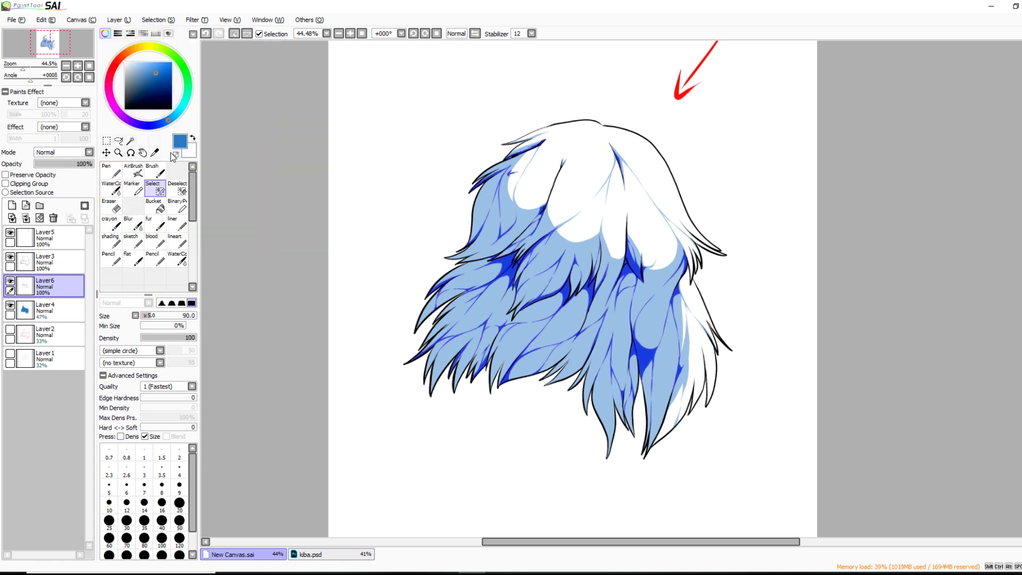
pyautogui.click(154, 20)
pyautogui.click(148, 131)
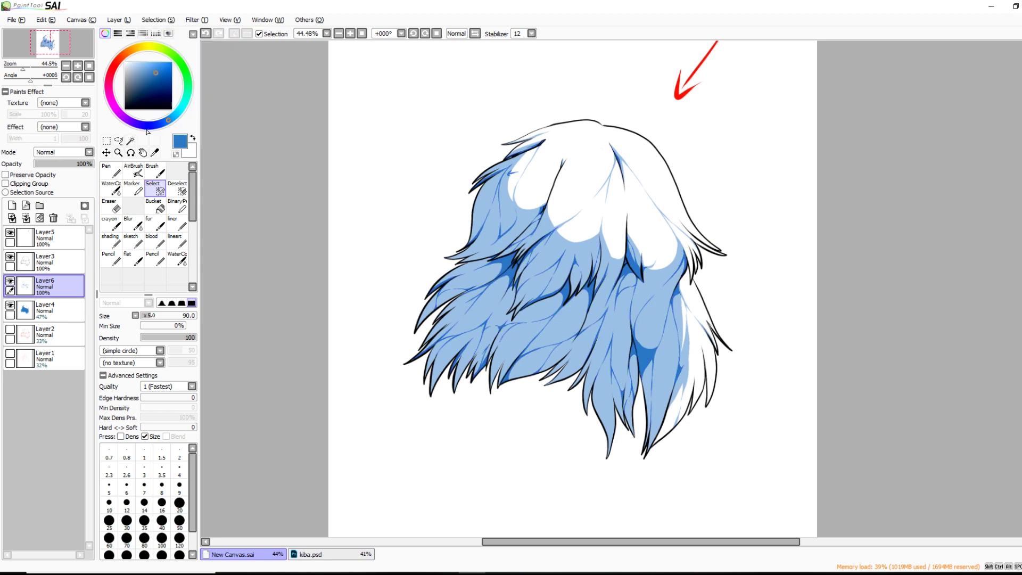
# Toggle the visibility of Layer4 and Layer6 and mirror the canvas to compare the fur with and without the deeper shadows
pyautogui.click(59, 308)
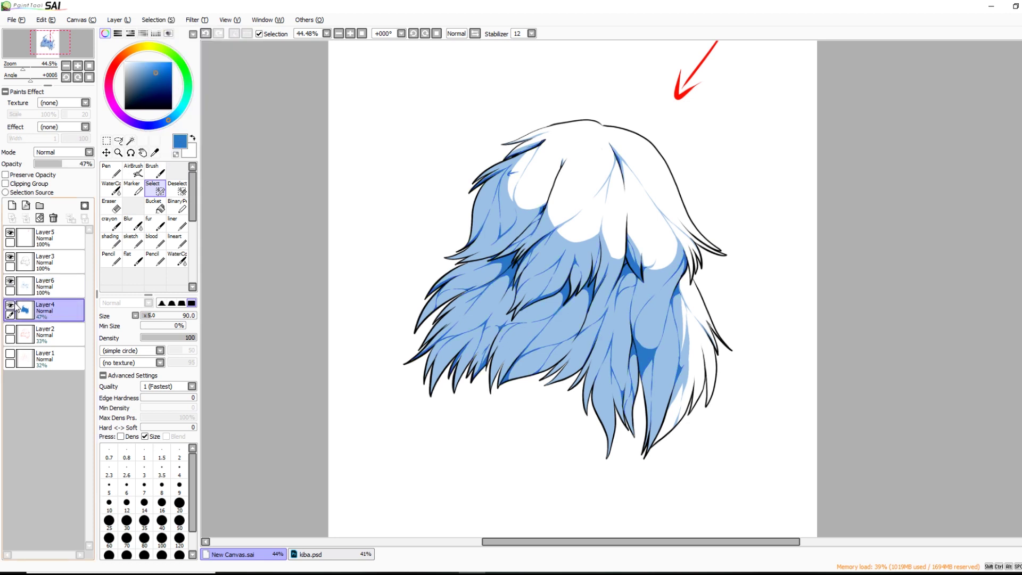
pyautogui.click(10, 306)
pyautogui.click(10, 307)
pyautogui.click(10, 283)
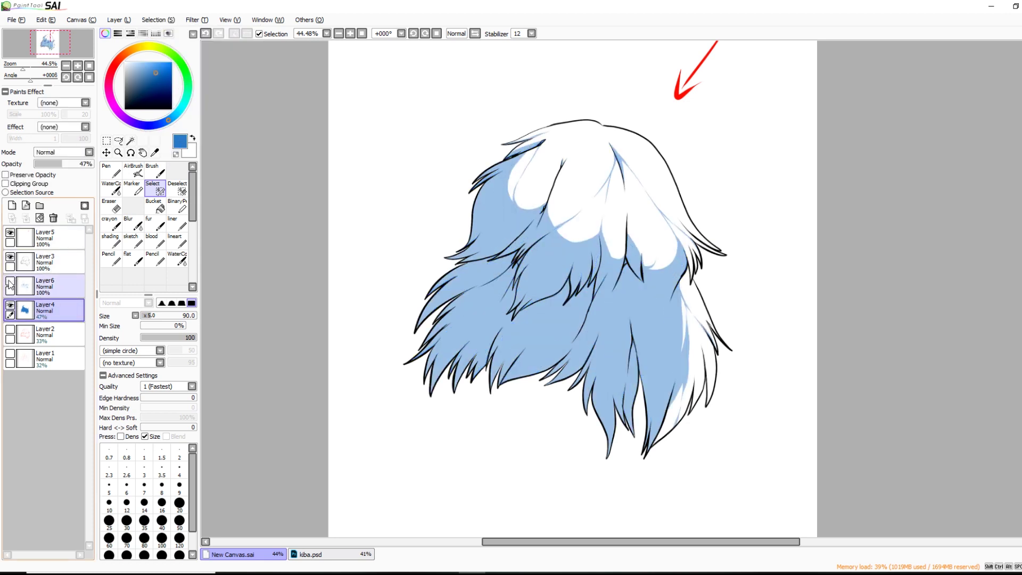
pyautogui.click(10, 284)
pyautogui.click(11, 282)
pyautogui.press('h')
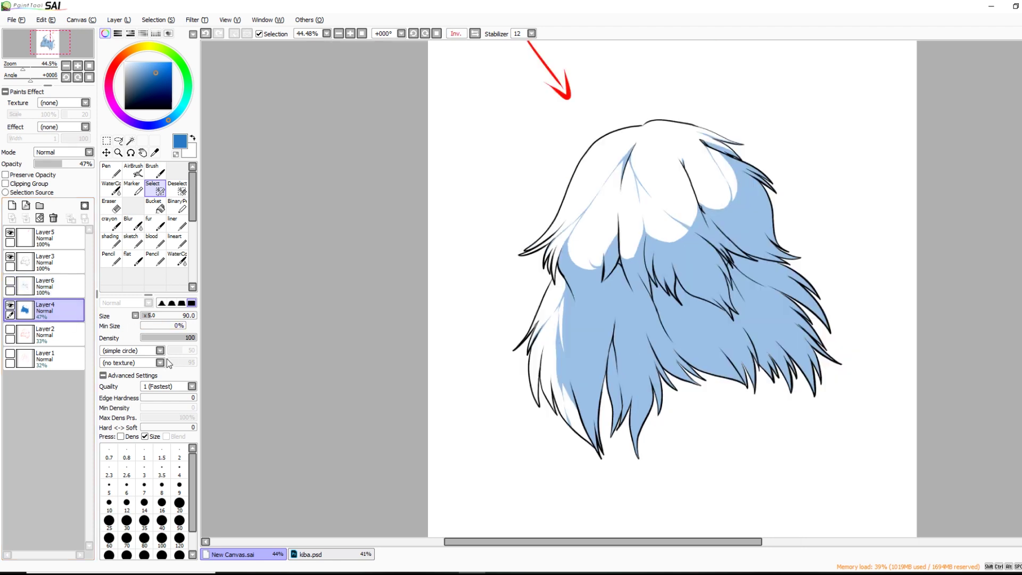
pyautogui.press('h')
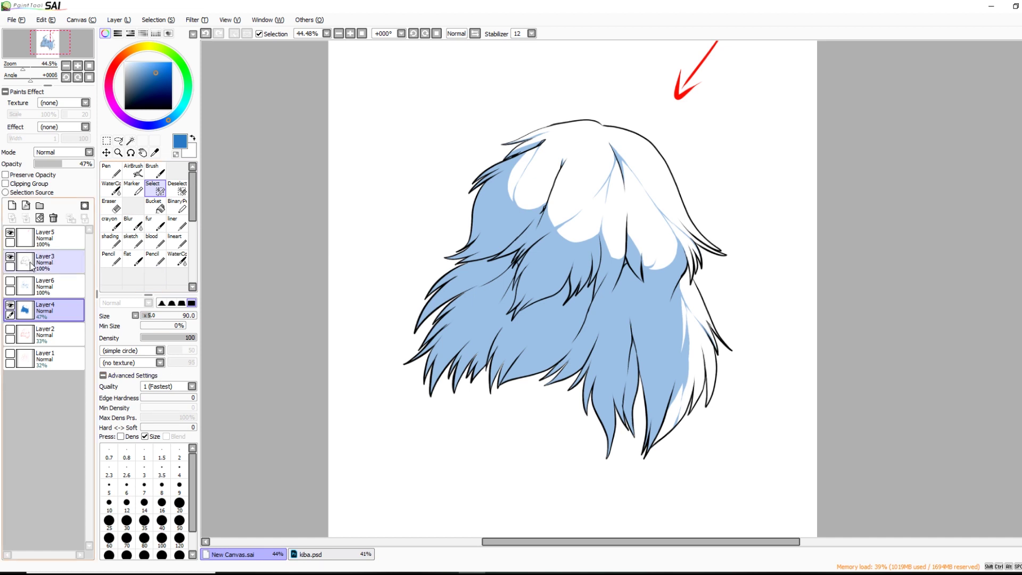
pyautogui.click(11, 282)
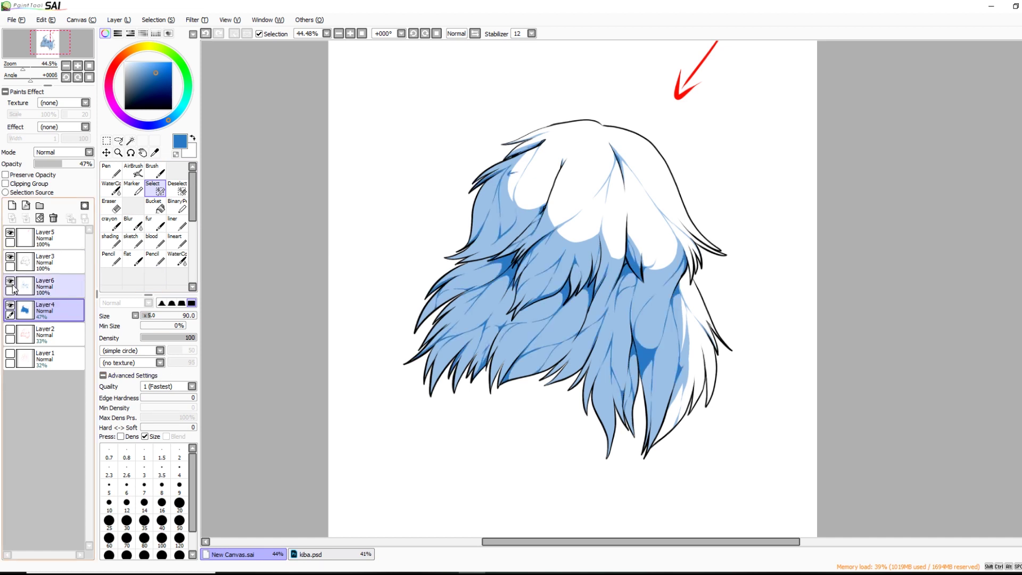
# Set Layer6 to Multiply blending at 56% opacity and check the shading in the mirrored view
pyautogui.click(43, 292)
pyautogui.click(61, 152)
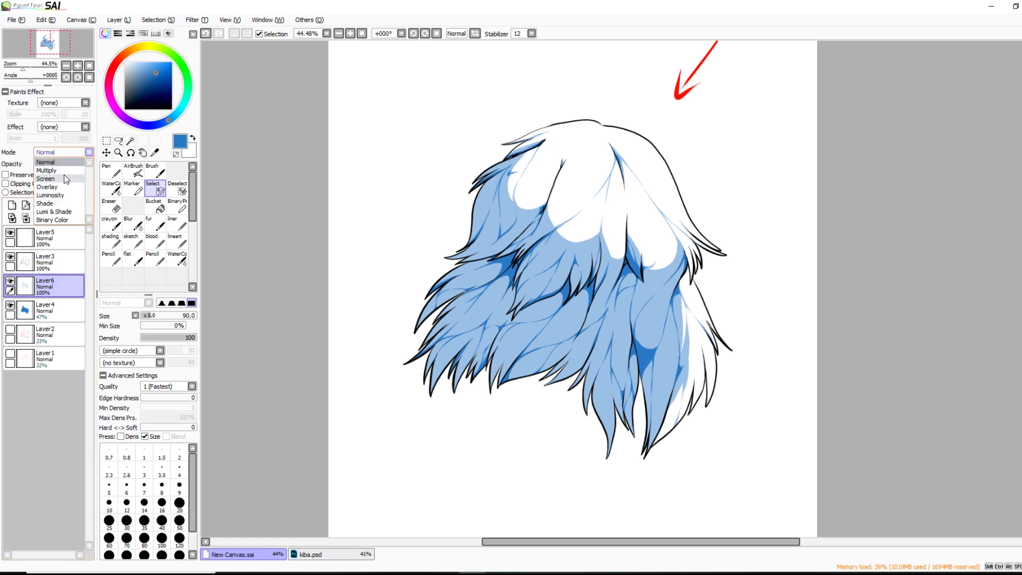
pyautogui.click(65, 170)
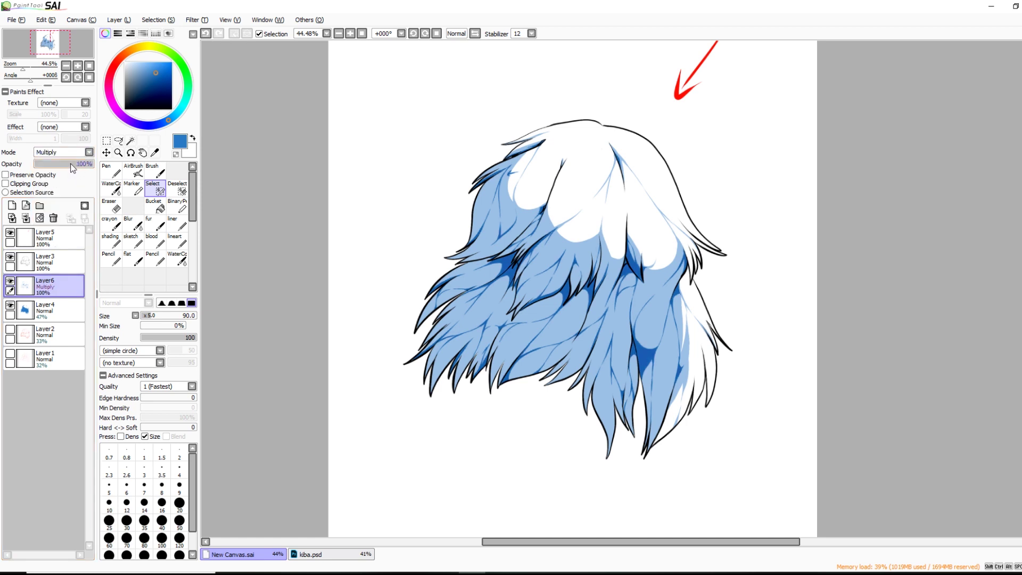
pyautogui.moveTo(71, 164); pyautogui.dragTo(67, 165)
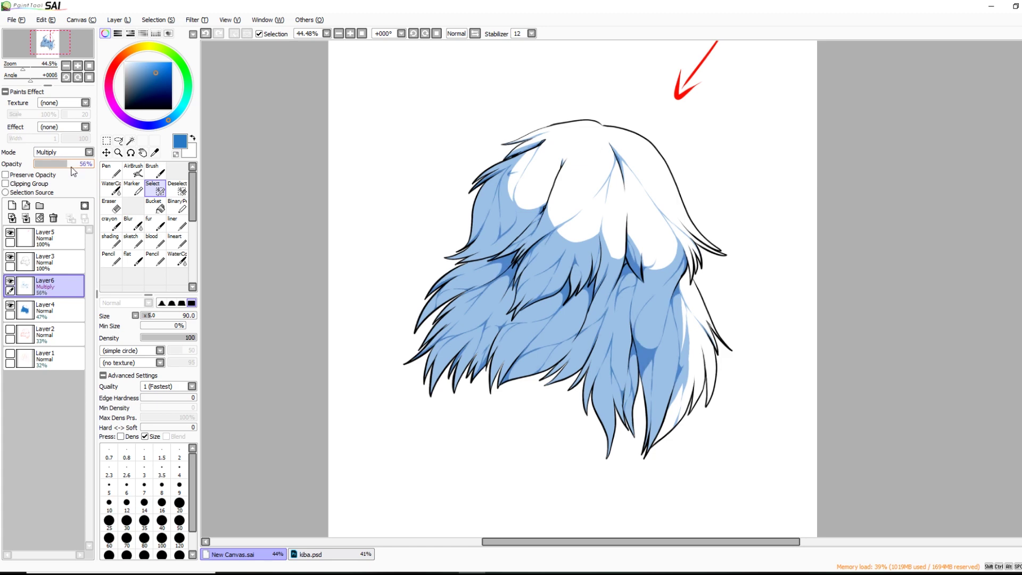
pyautogui.press('h')
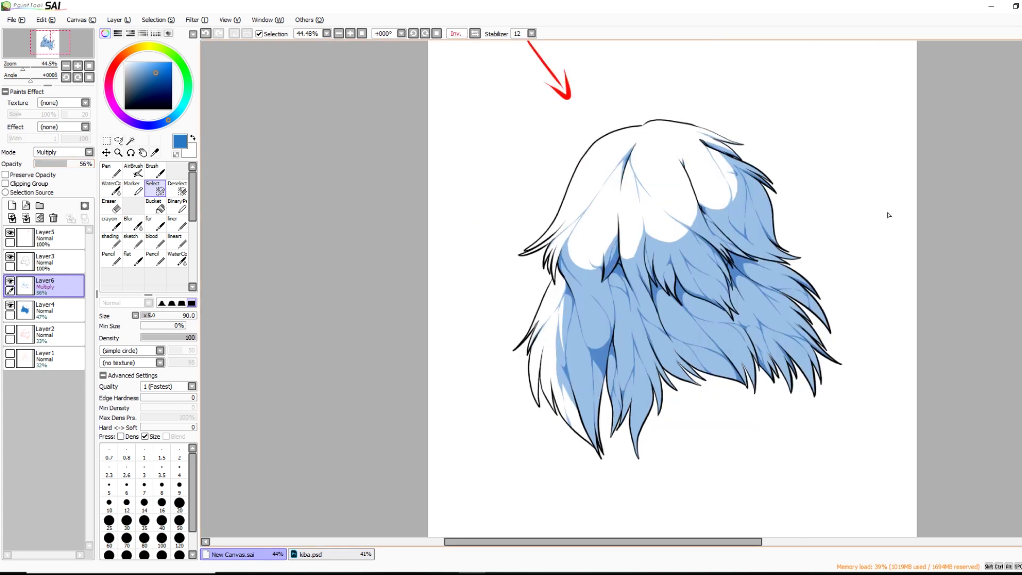
pyautogui.press('h')
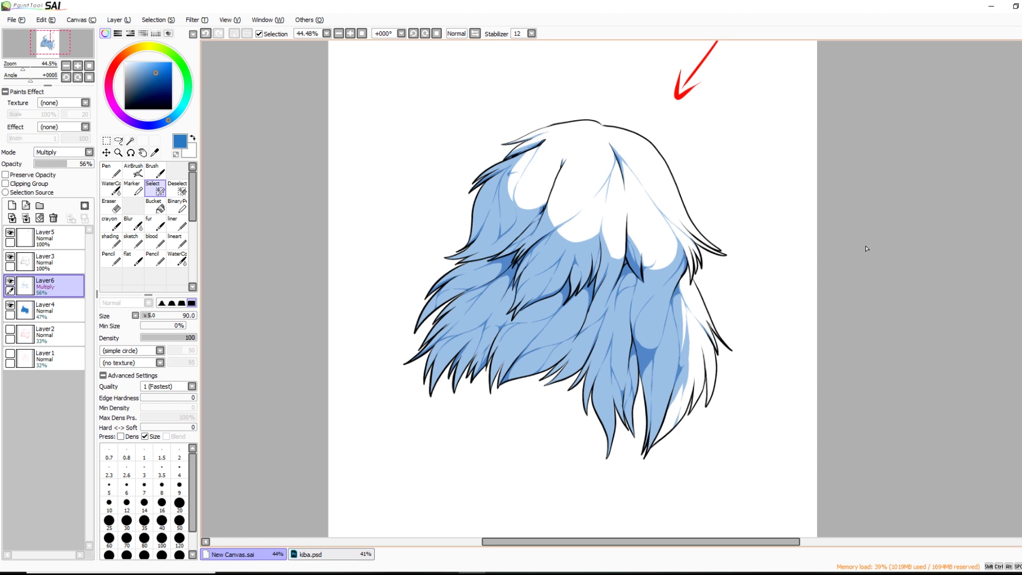
pyautogui.click(28, 63)
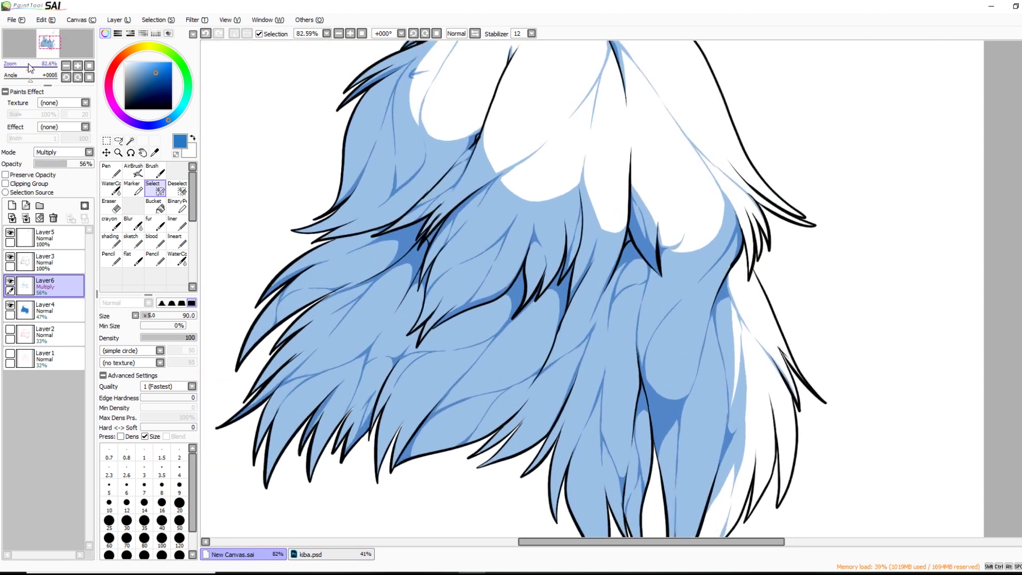
pyautogui.click(76, 152)
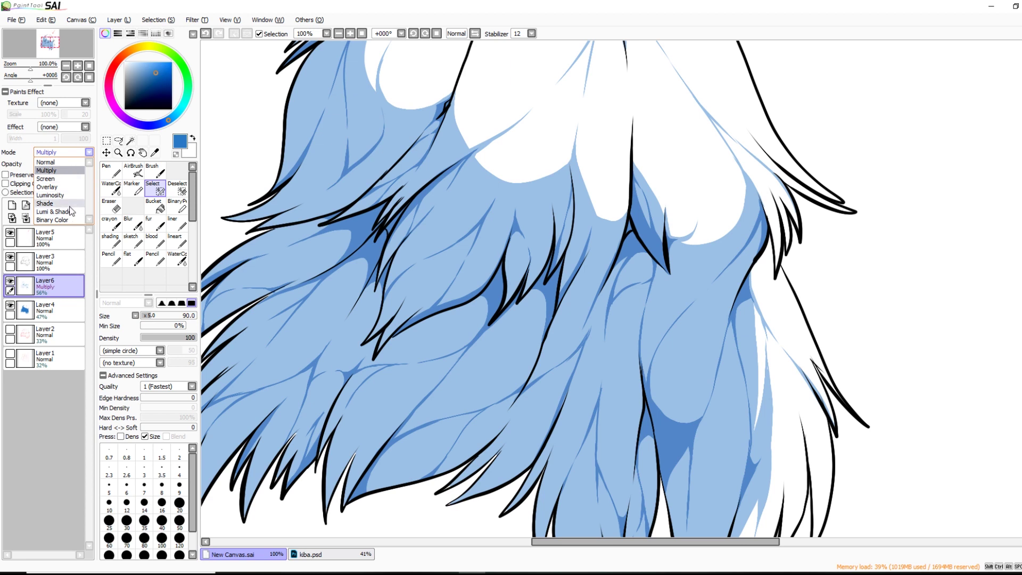
pyautogui.click(75, 153)
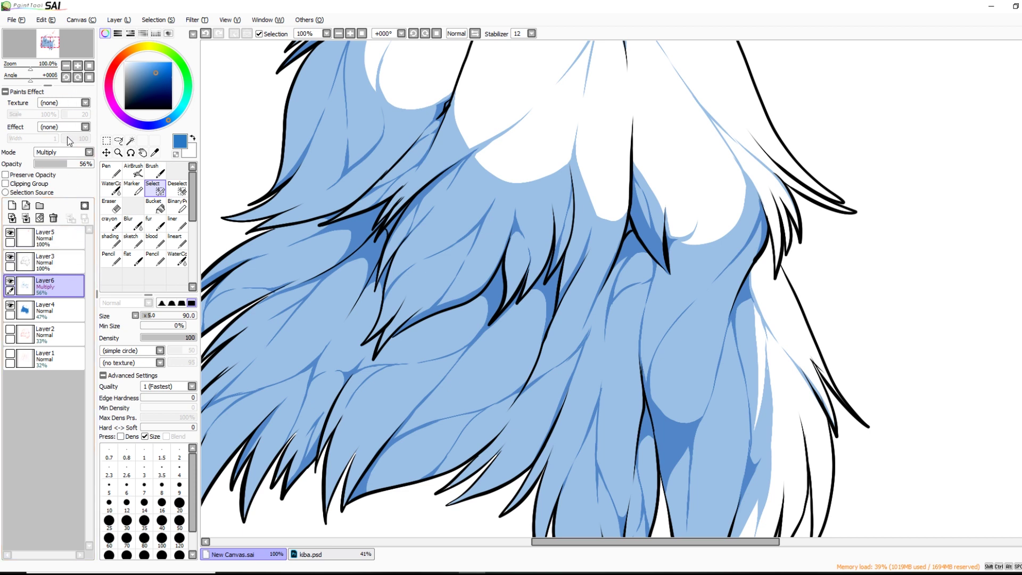
# Apply the Fringe effect with a width of 3 to the base shading on Layer4
pyautogui.click(59, 310)
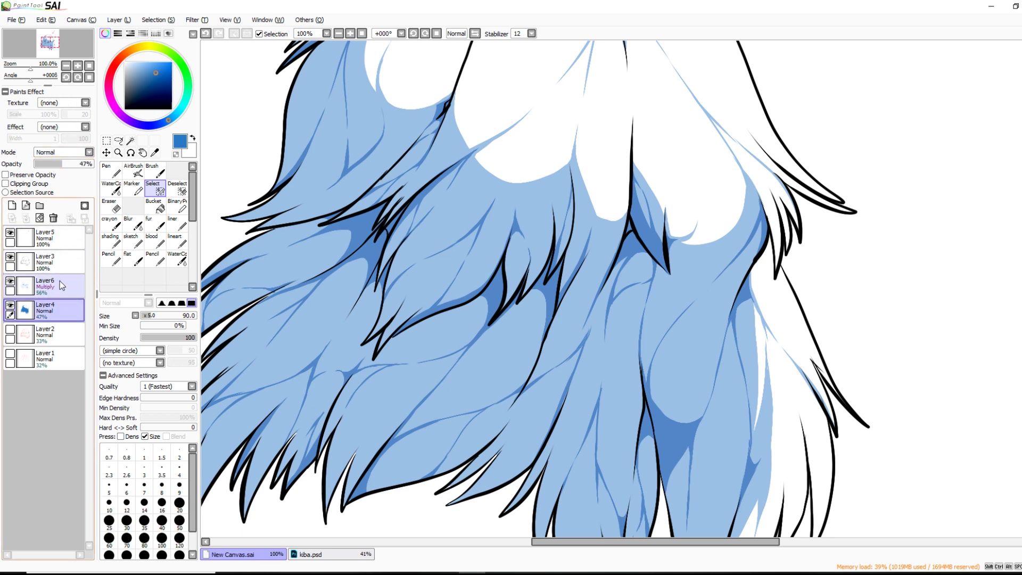
pyautogui.click(82, 127)
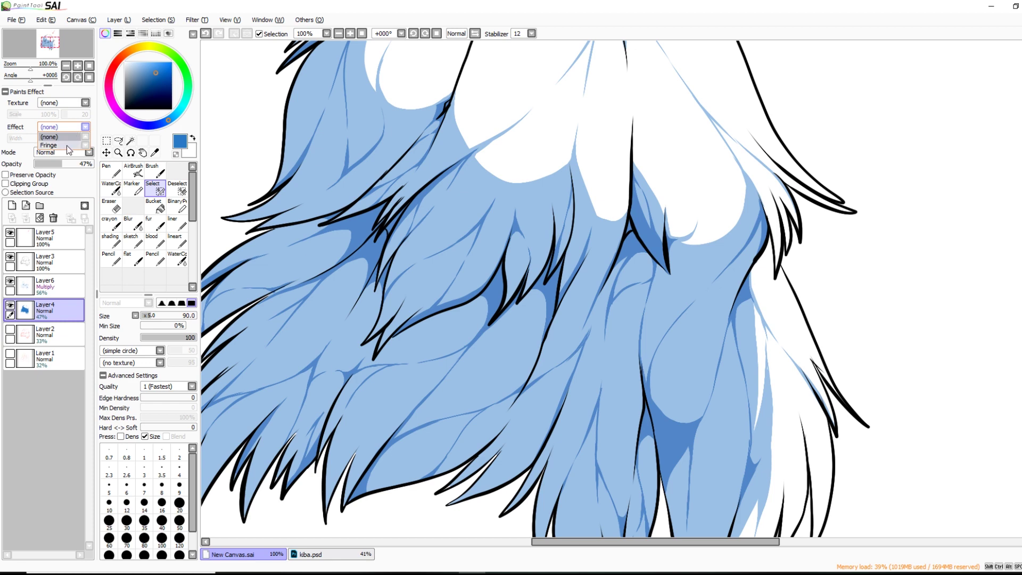
pyautogui.click(66, 146)
pyautogui.moveTo(30, 64); pyautogui.dragTo(38, 64)
pyautogui.scroll(4, 611, 289)
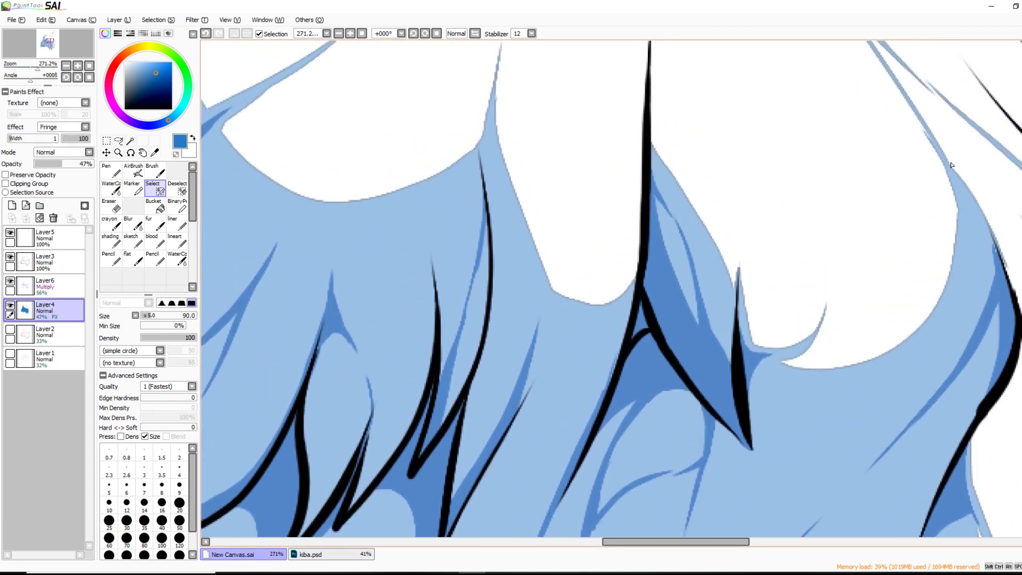
pyautogui.click(21, 139)
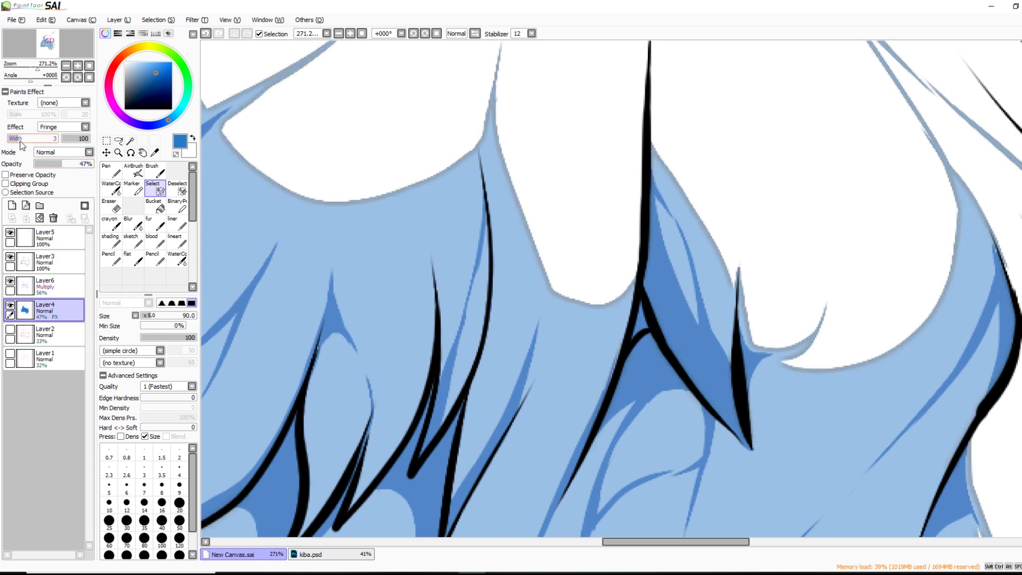
pyautogui.moveTo(19, 141); pyautogui.dragTo(24, 146)
pyautogui.click(17, 138)
# Apply the Fringe effect with a width of 3 to the deeper shadows on Layer6
pyautogui.moveTo(38, 67); pyautogui.dragTo(36, 64)
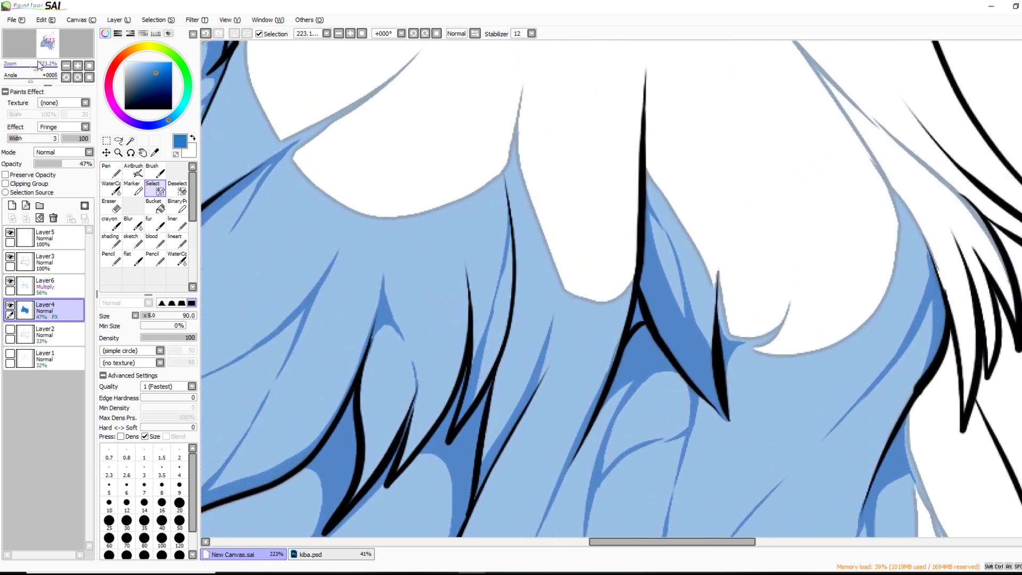
pyautogui.click(73, 289)
pyautogui.click(73, 129)
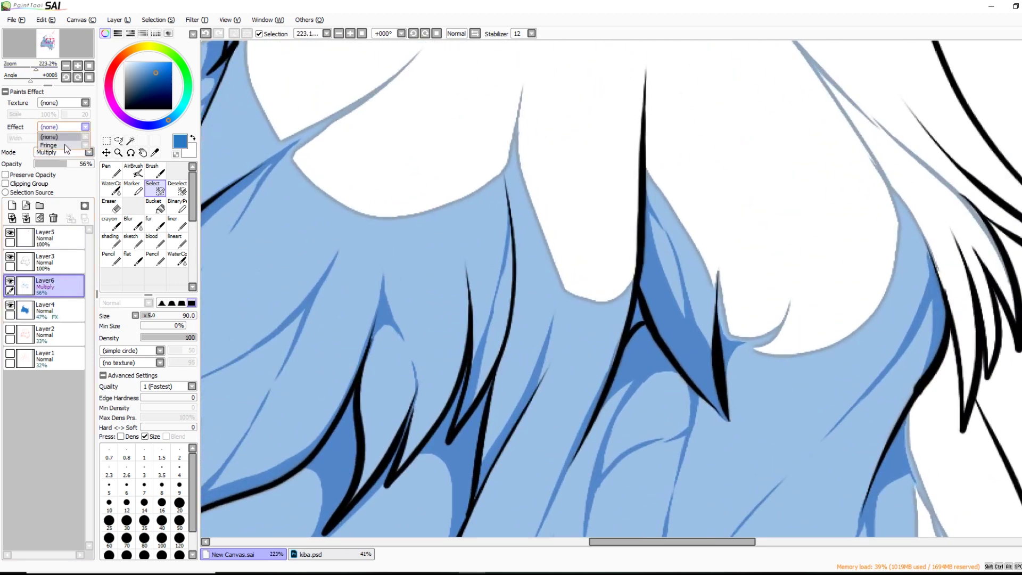
pyautogui.click(65, 144)
pyautogui.moveTo(28, 137); pyautogui.dragTo(20, 138)
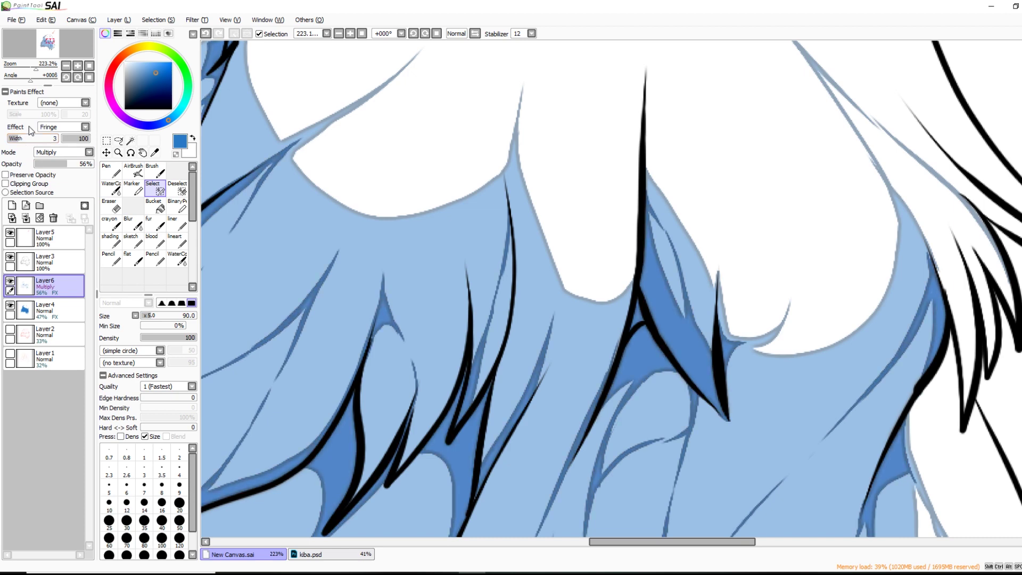
# Examine the fringed shading across the whole canvas, both mirrored and unmirrored
pyautogui.moveTo(31, 66); pyautogui.dragTo(27, 70)
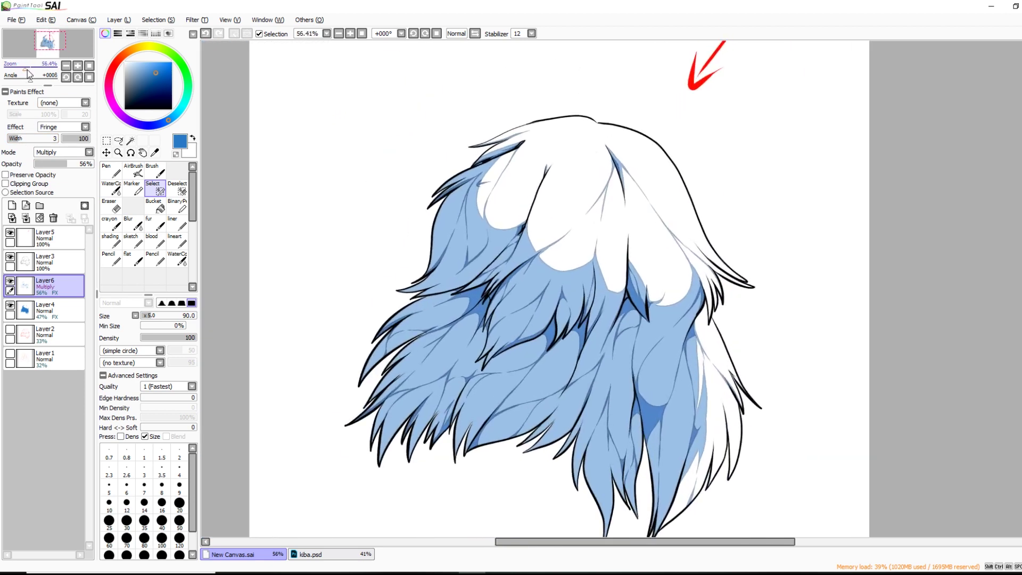
pyautogui.scroll(-2, 951, 339)
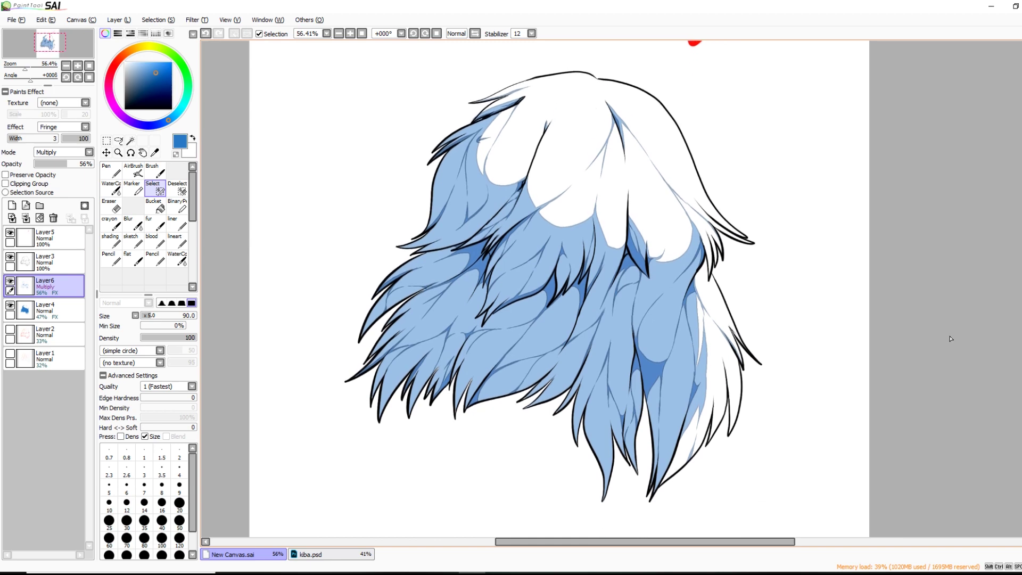
pyautogui.press('h')
pyautogui.press('h')
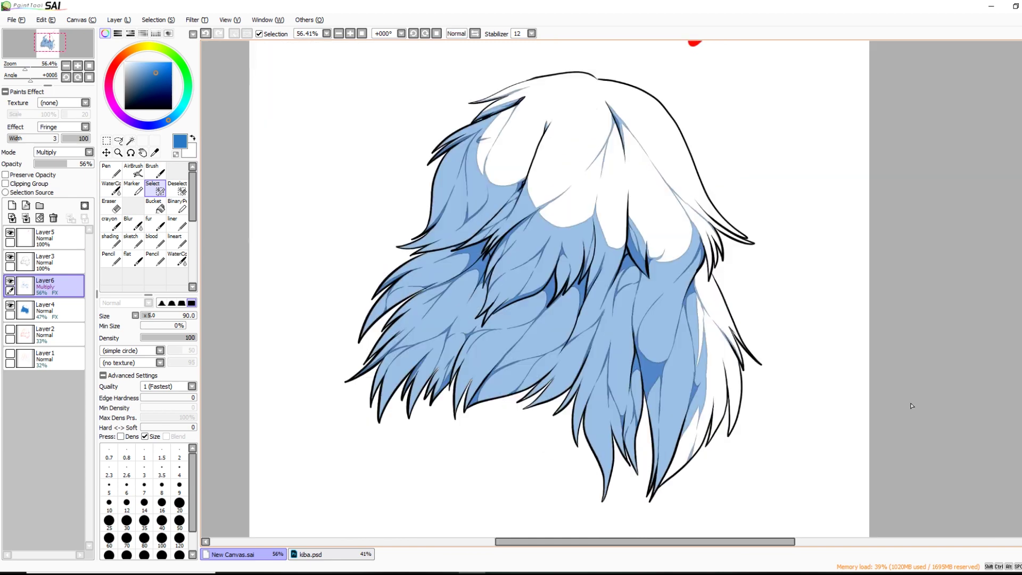
pyautogui.scroll(6, 990, 239)
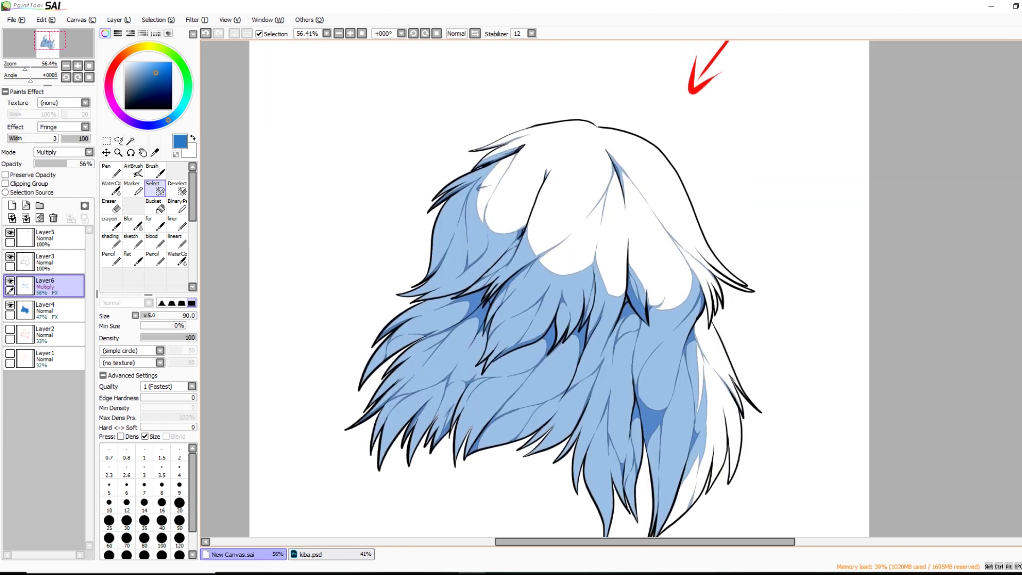
pyautogui.click(21, 68)
pyautogui.scroll(15, 581, 342)
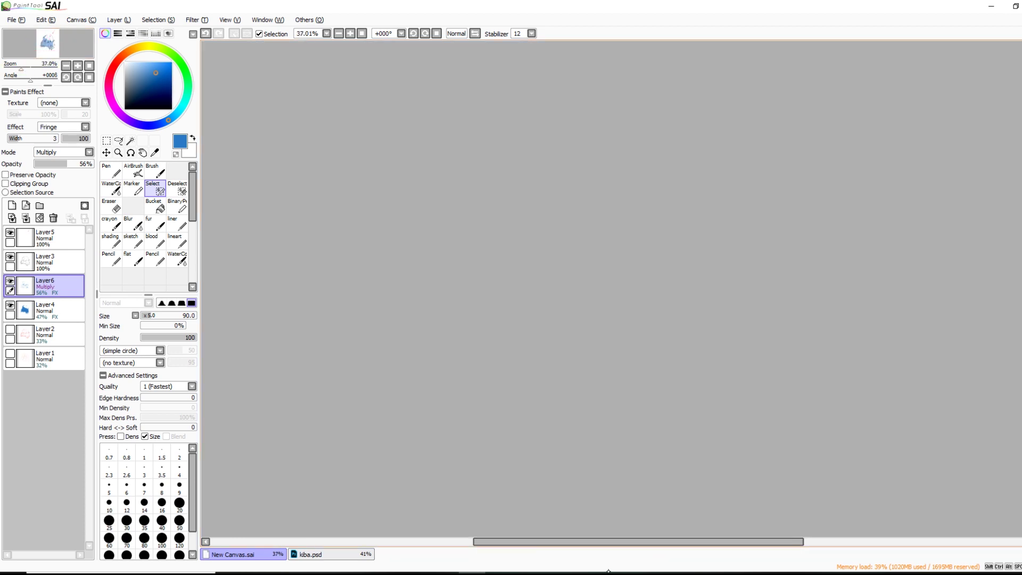
pyautogui.press('pagedown')
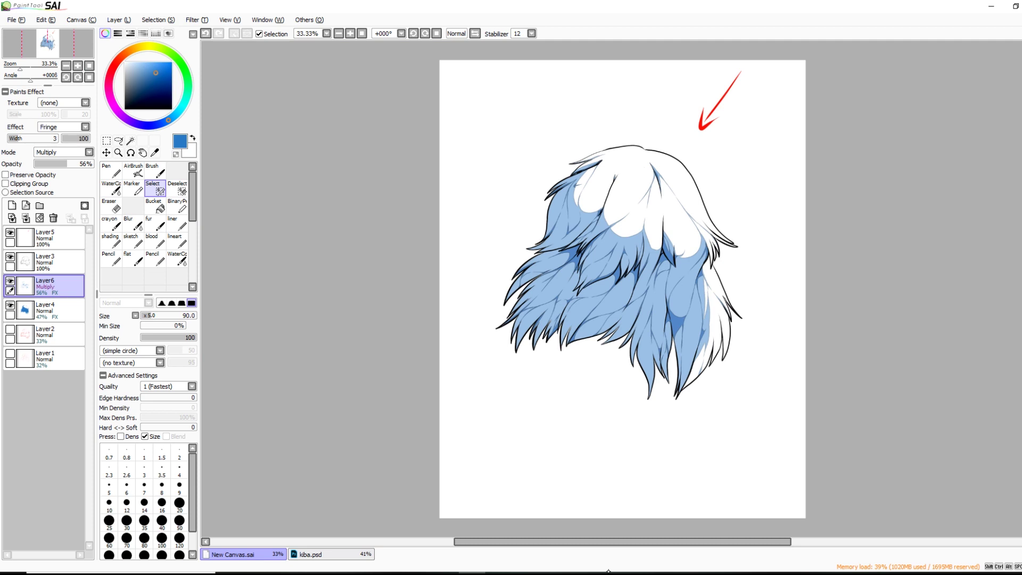
# Try a hue shift of +100 on the Layer4 base shading and discard the adjustment
pyautogui.click(76, 311)
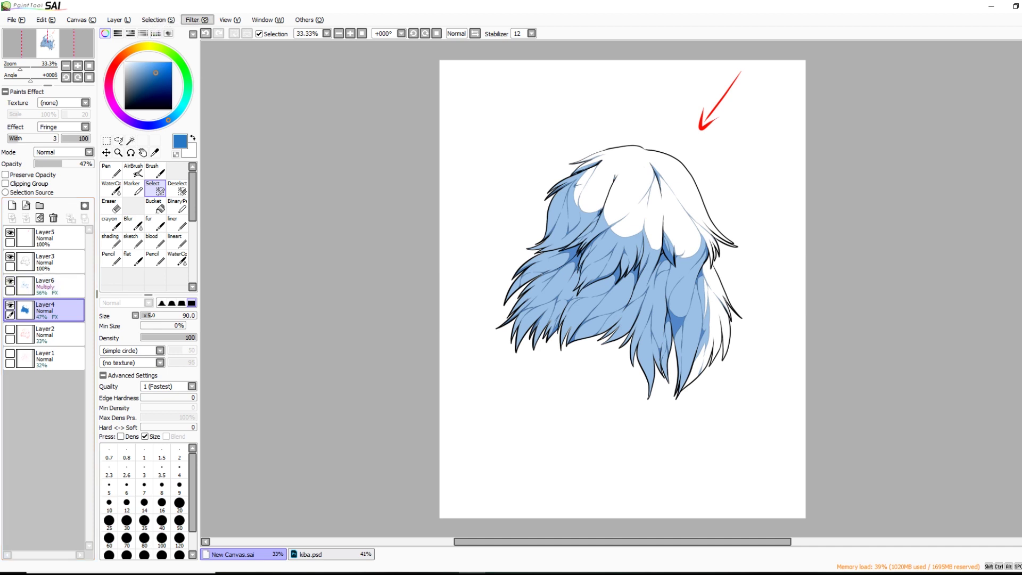
pyautogui.click(197, 19)
pyautogui.click(233, 33)
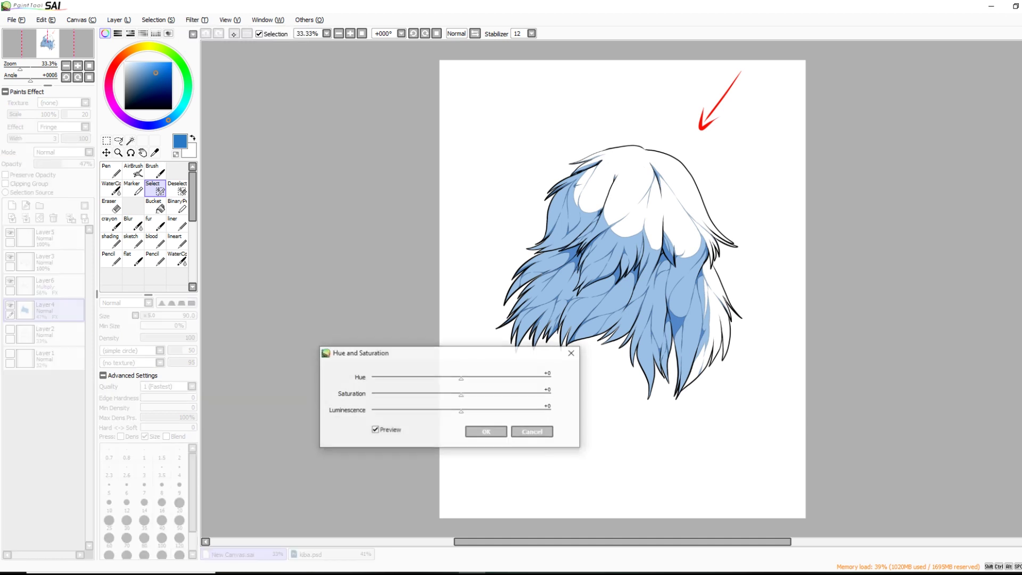
pyautogui.moveTo(461, 379); pyautogui.dragTo(561, 380)
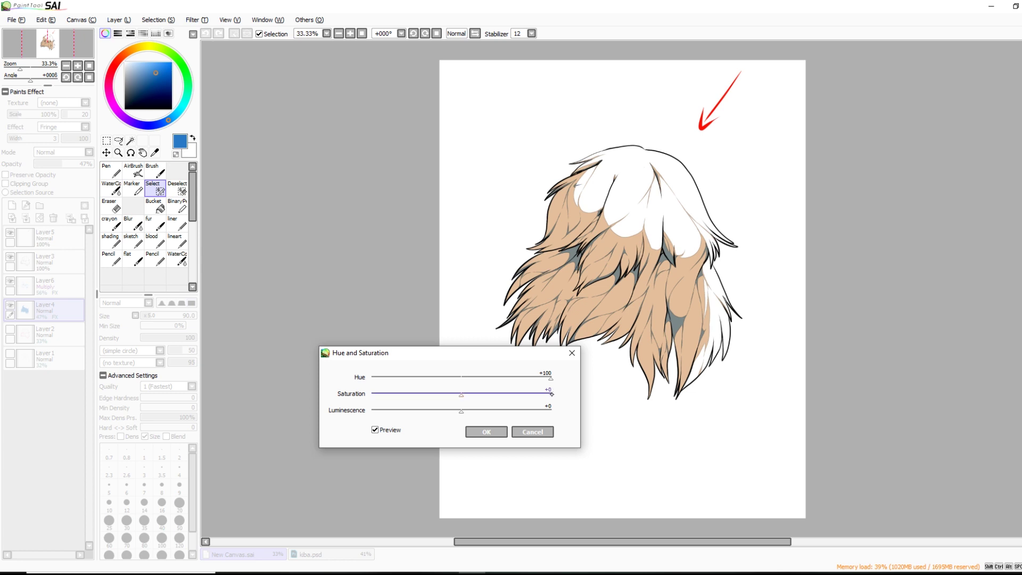
pyautogui.moveTo(549, 376); pyautogui.dragTo(461, 395)
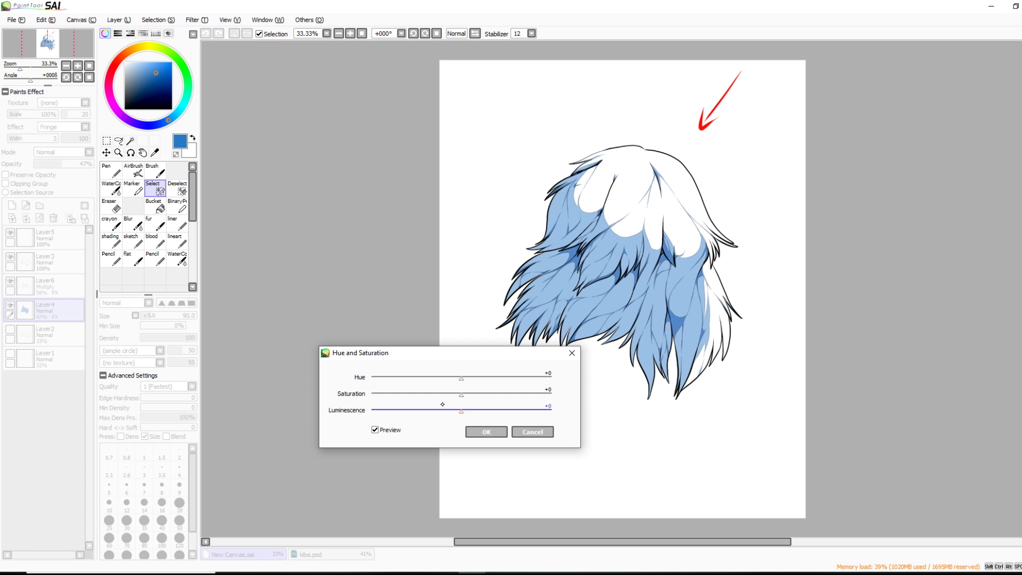
pyautogui.click(532, 431)
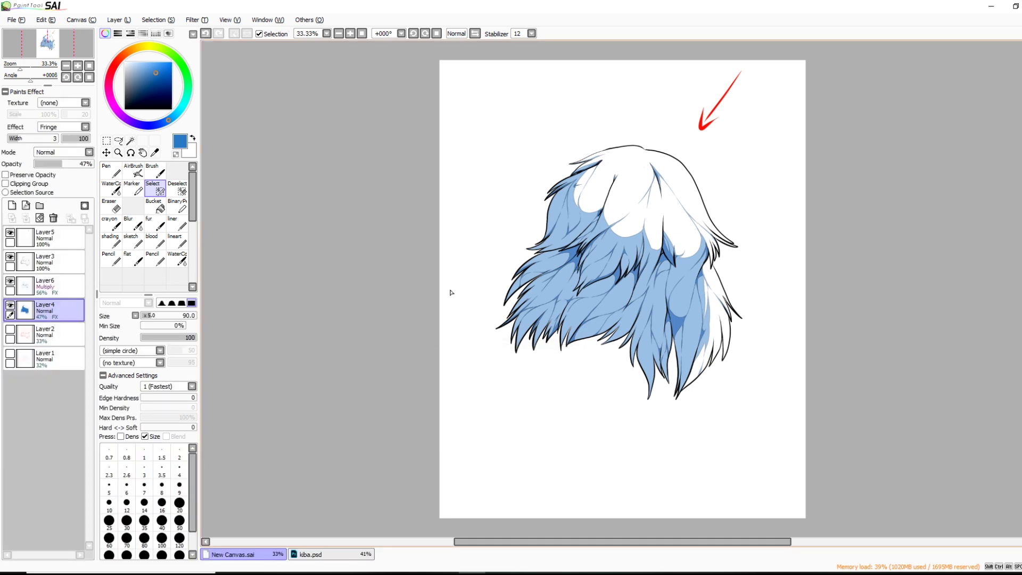
# Shift the hue of the deeper shadows on Layer6 from blue to a reddish tone with Hue and Saturation
pyautogui.click(59, 286)
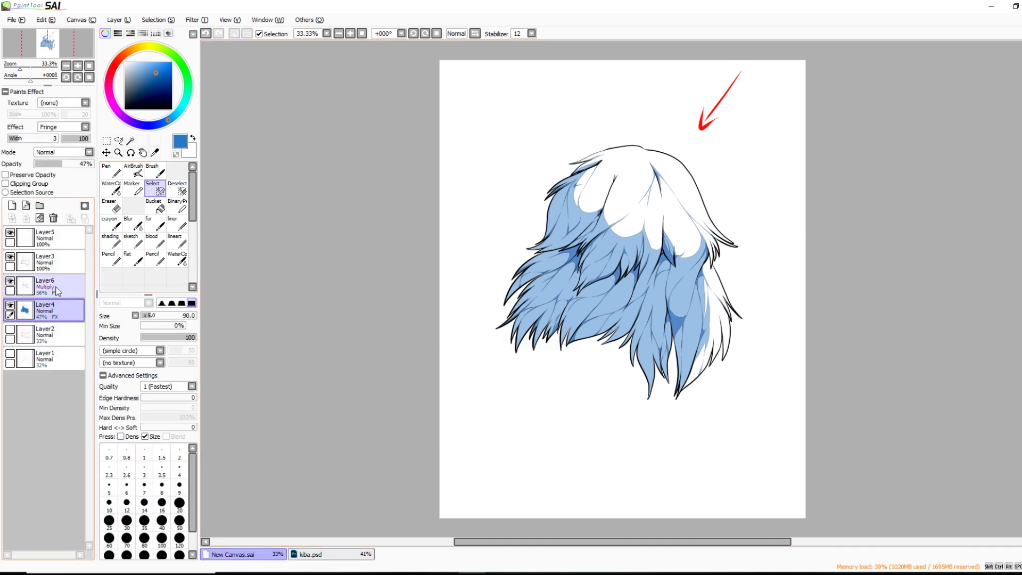
pyautogui.click(198, 20)
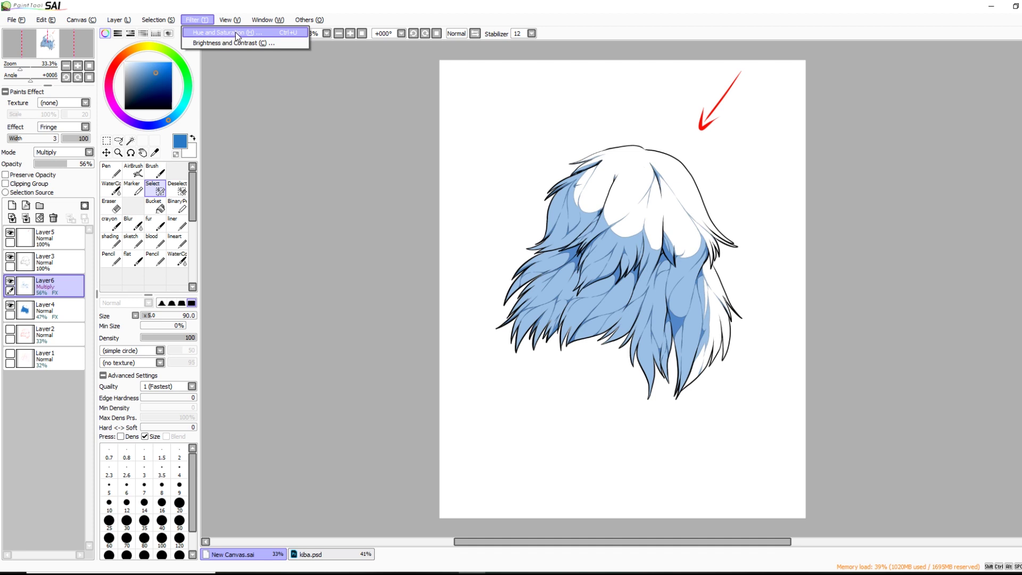
pyautogui.click(236, 33)
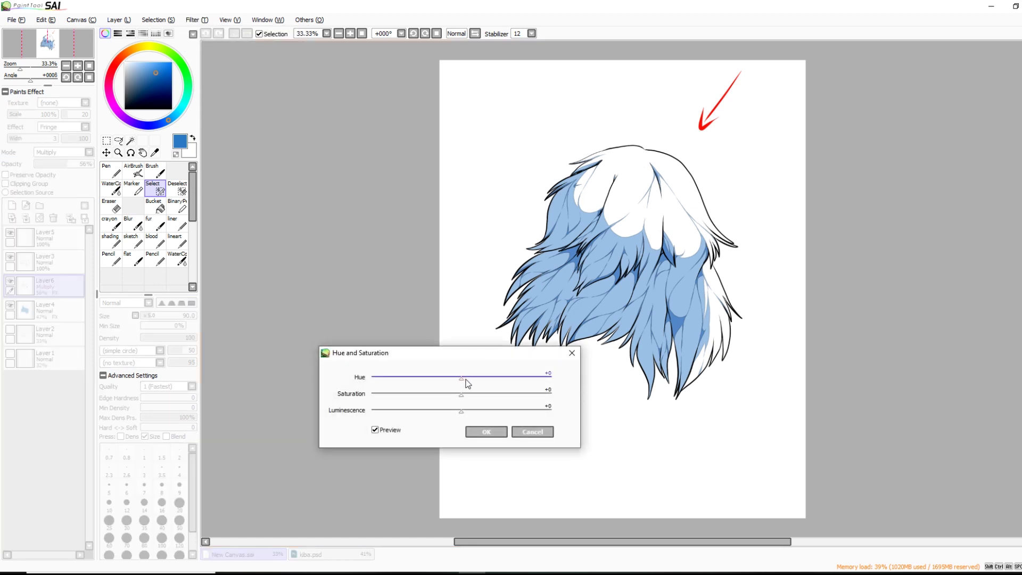
pyautogui.moveTo(462, 379)
pyautogui.mouseDown()
pyautogui.moveTo(495, 381)
pyautogui.moveTo(444, 380)
pyautogui.moveTo(573, 385)
pyautogui.moveTo(541, 390)
pyautogui.mouseUp()
pyautogui.click(470, 431)
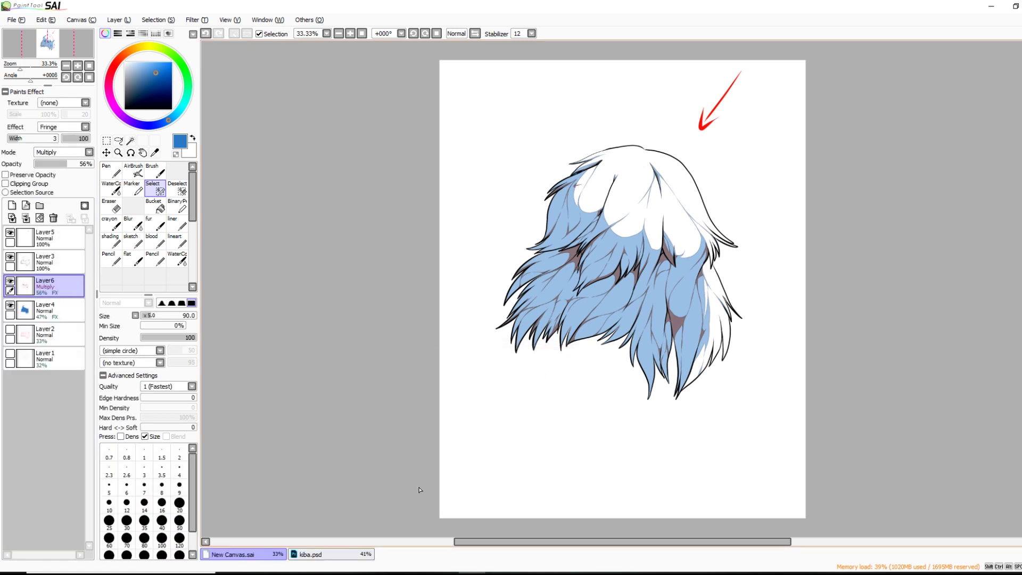